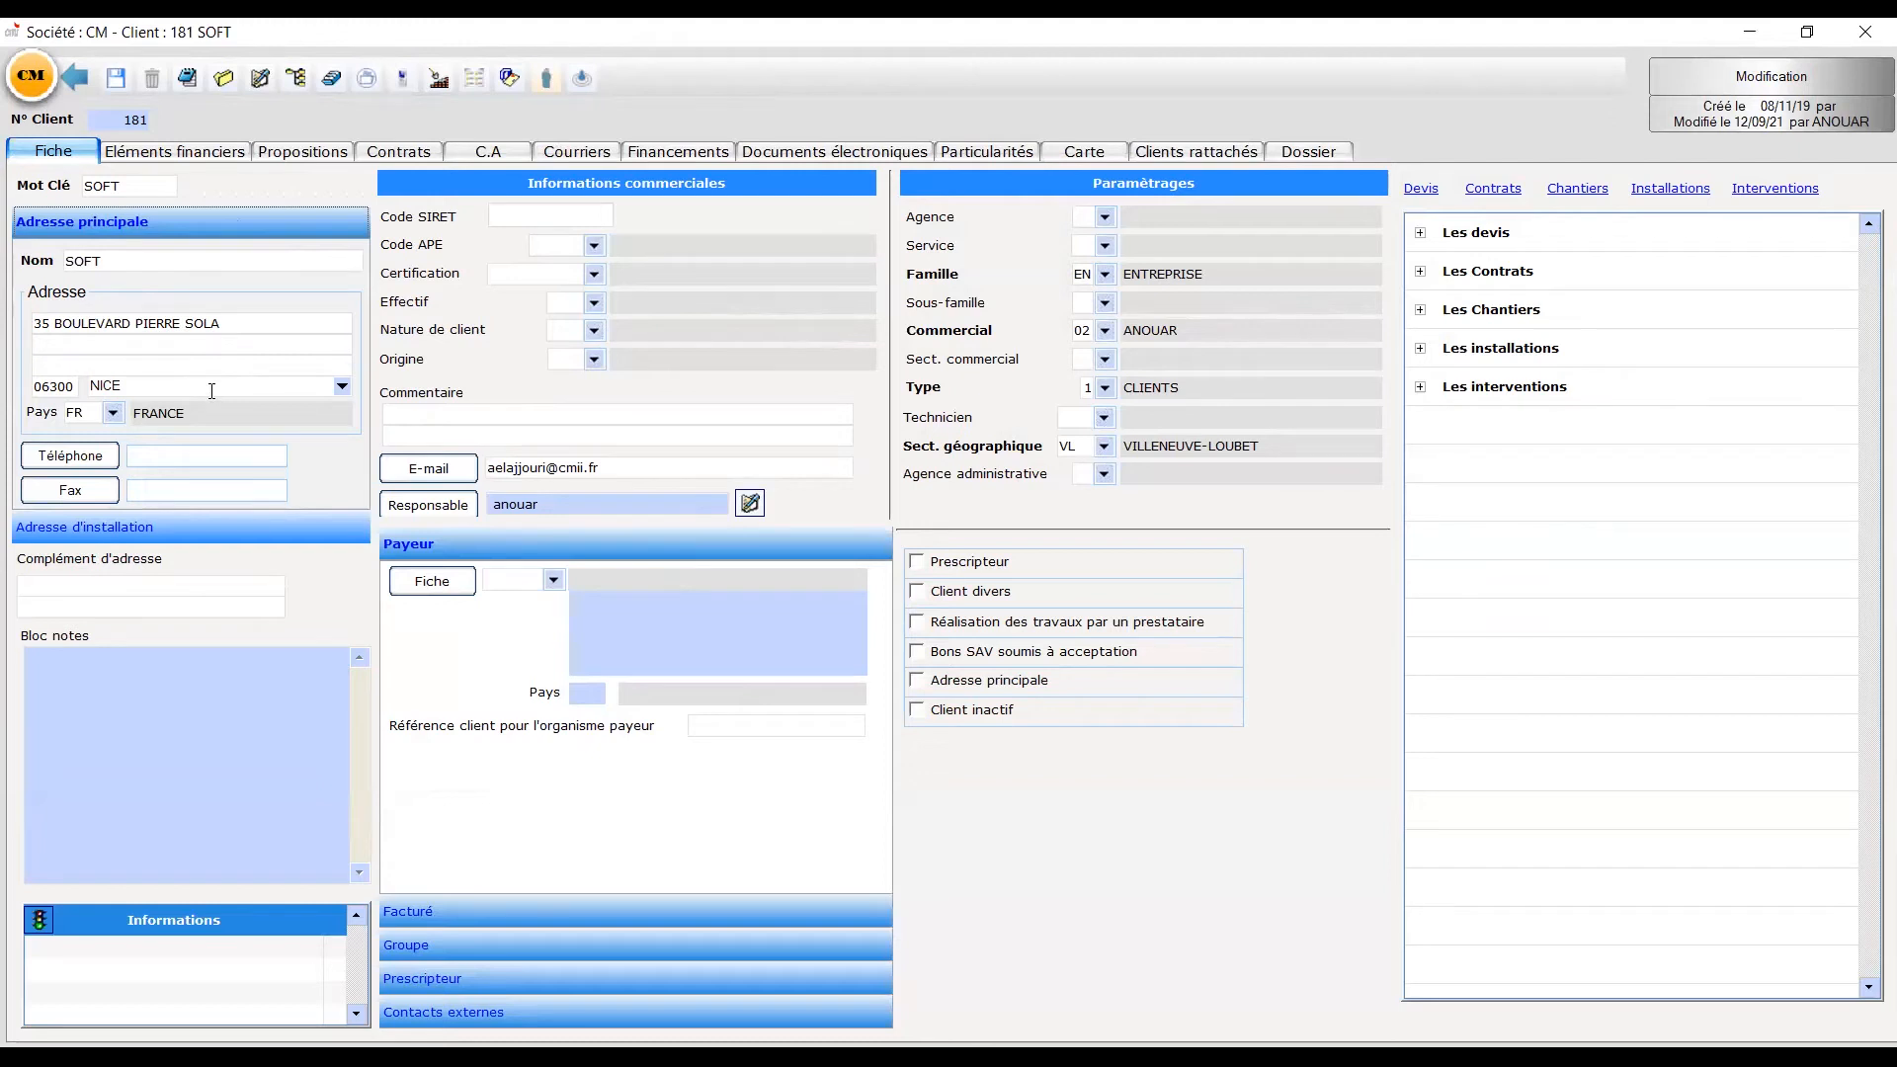
- Show the client's location on the map, return to the main record and close the client file
left_click(1067, 158)
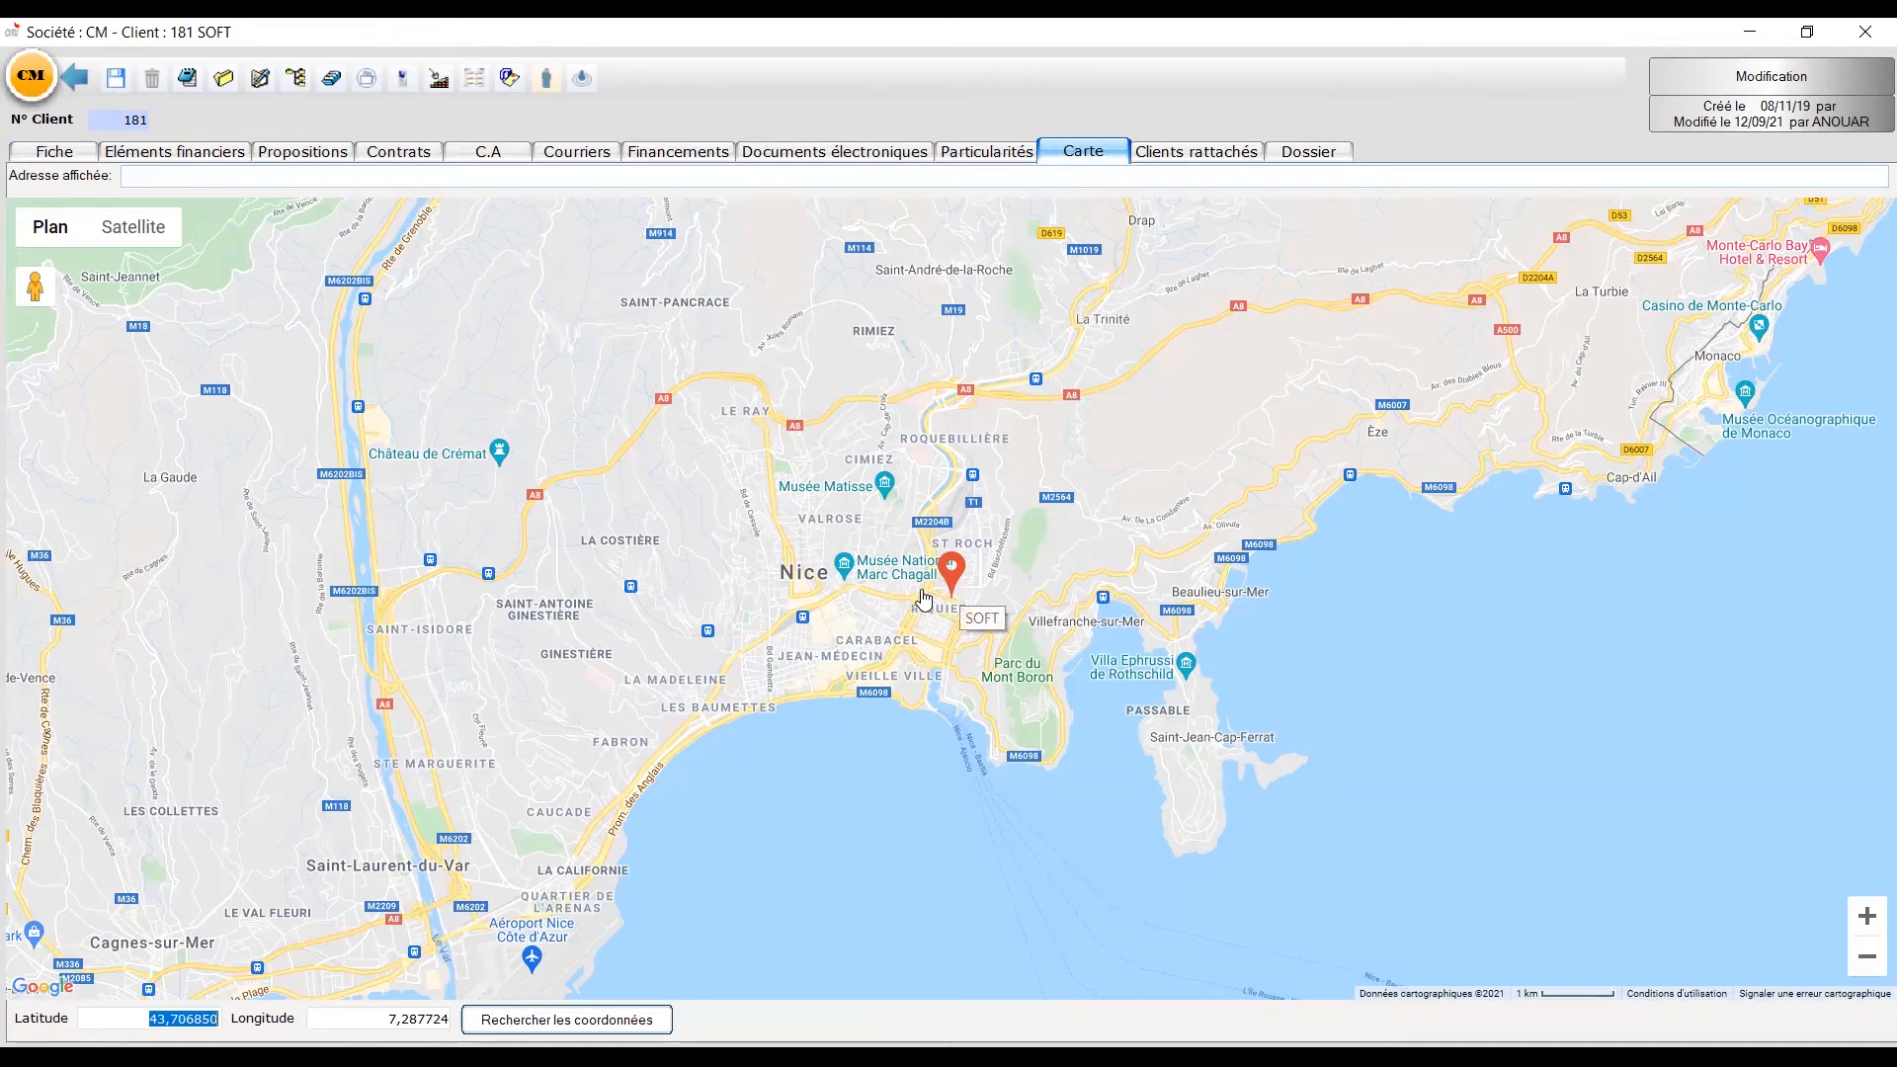
left_click(76, 154)
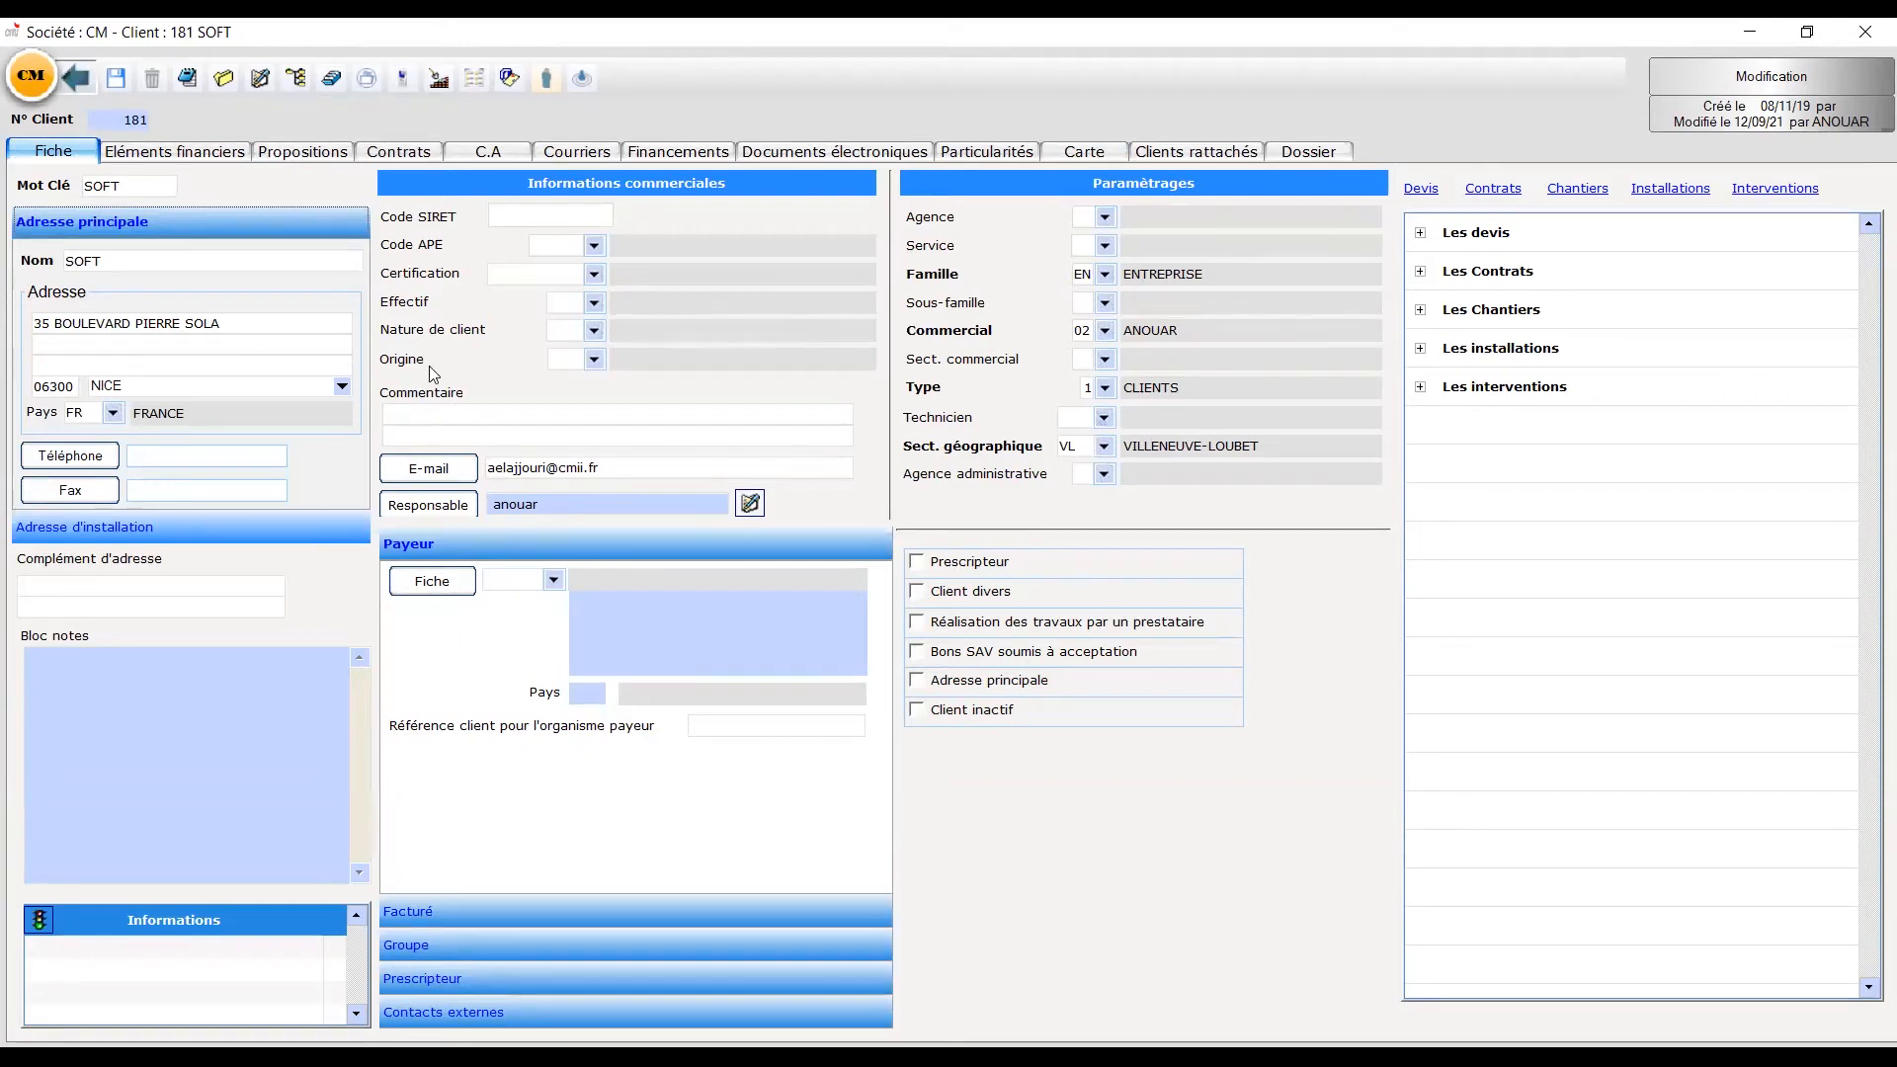
left_click(76, 78)
- List the company's S.A.V. interventions in state Non traité with call dates from 01/09/2021 to 14/09/2021
left_click(527, 152)
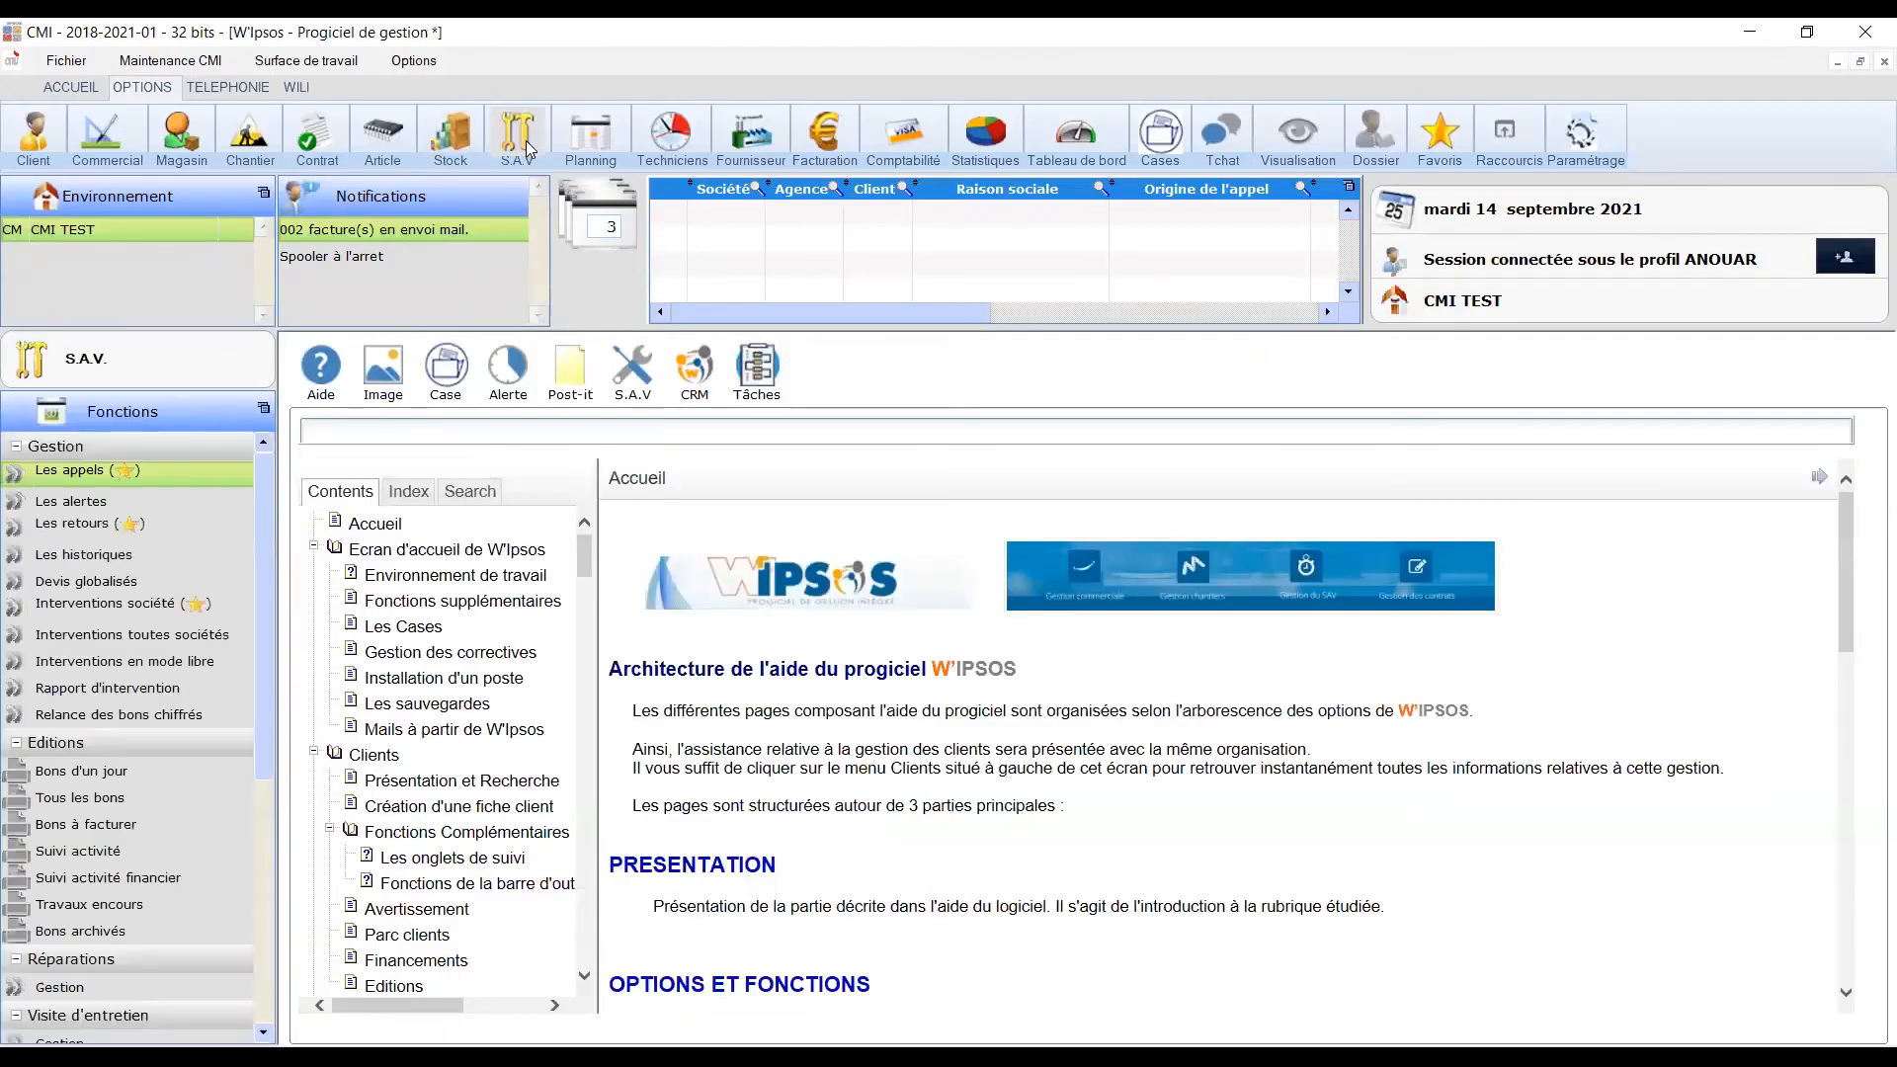
left_click(139, 610)
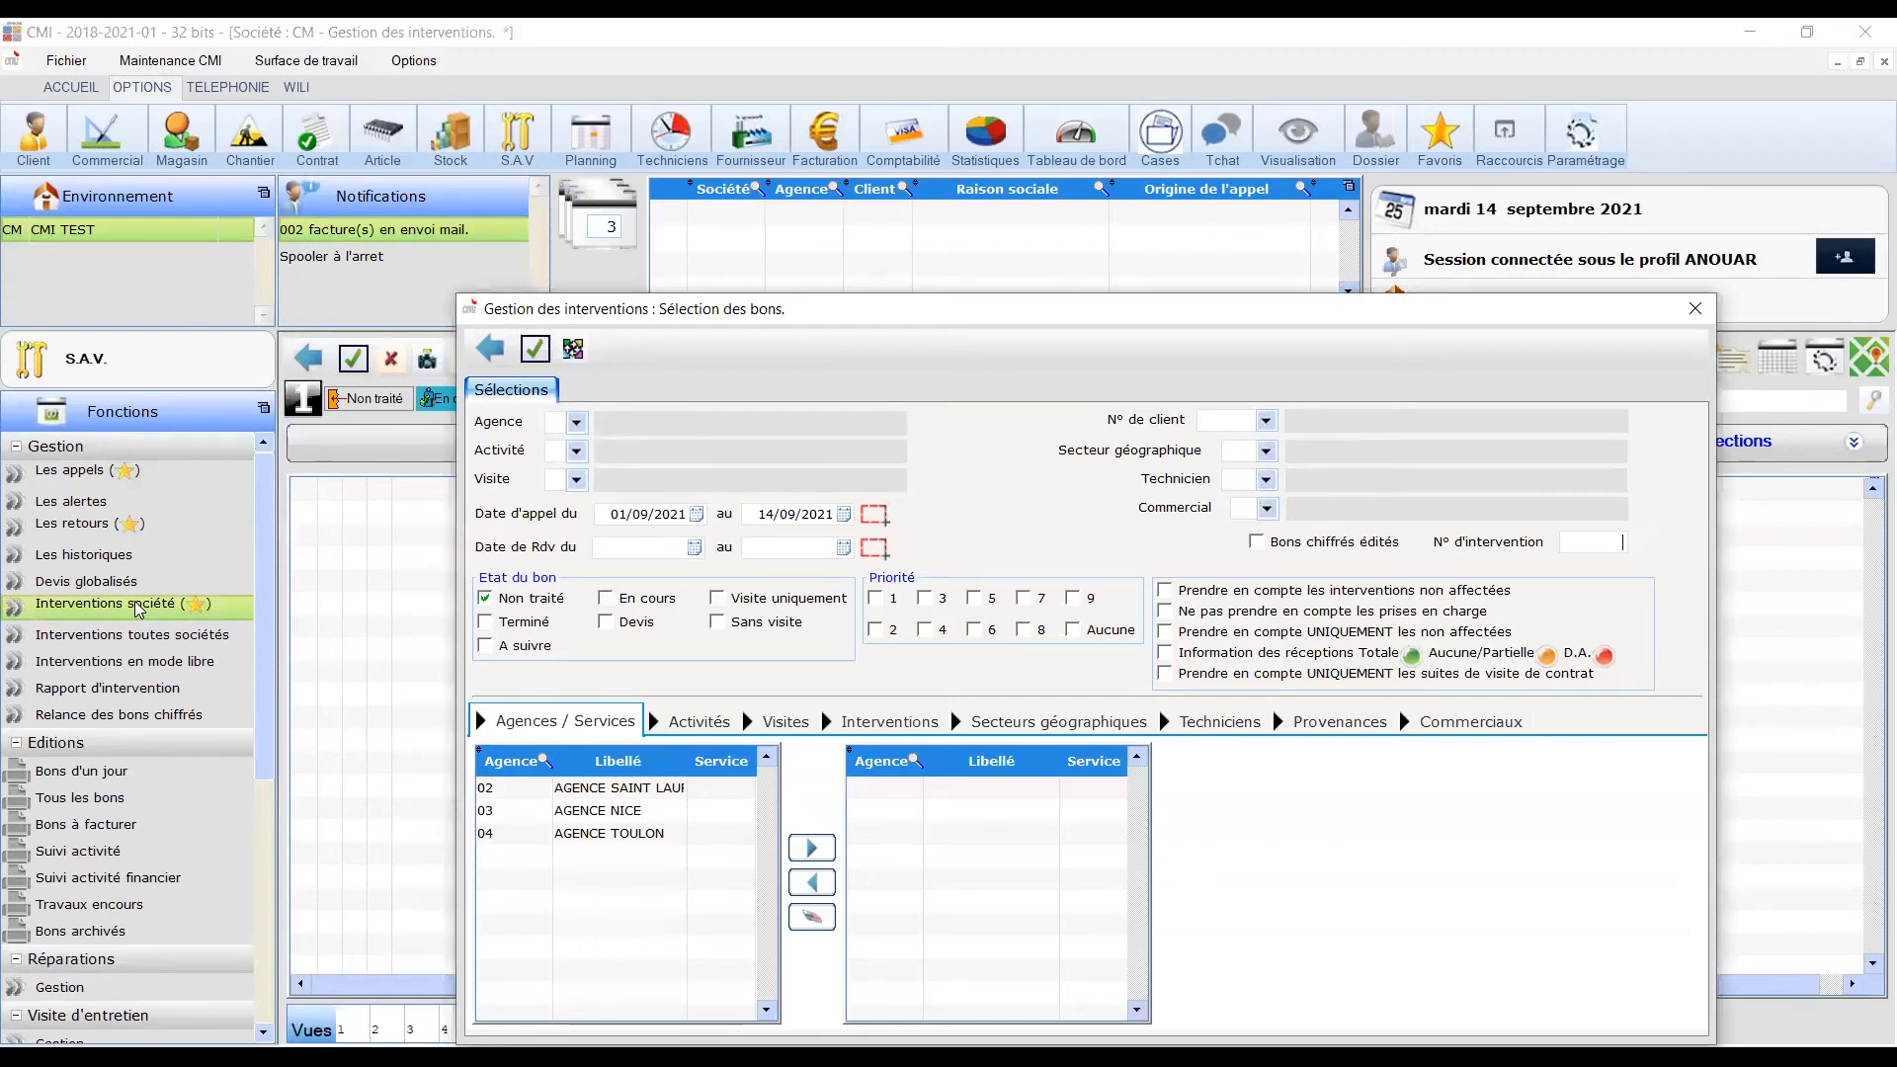
left_click(535, 350)
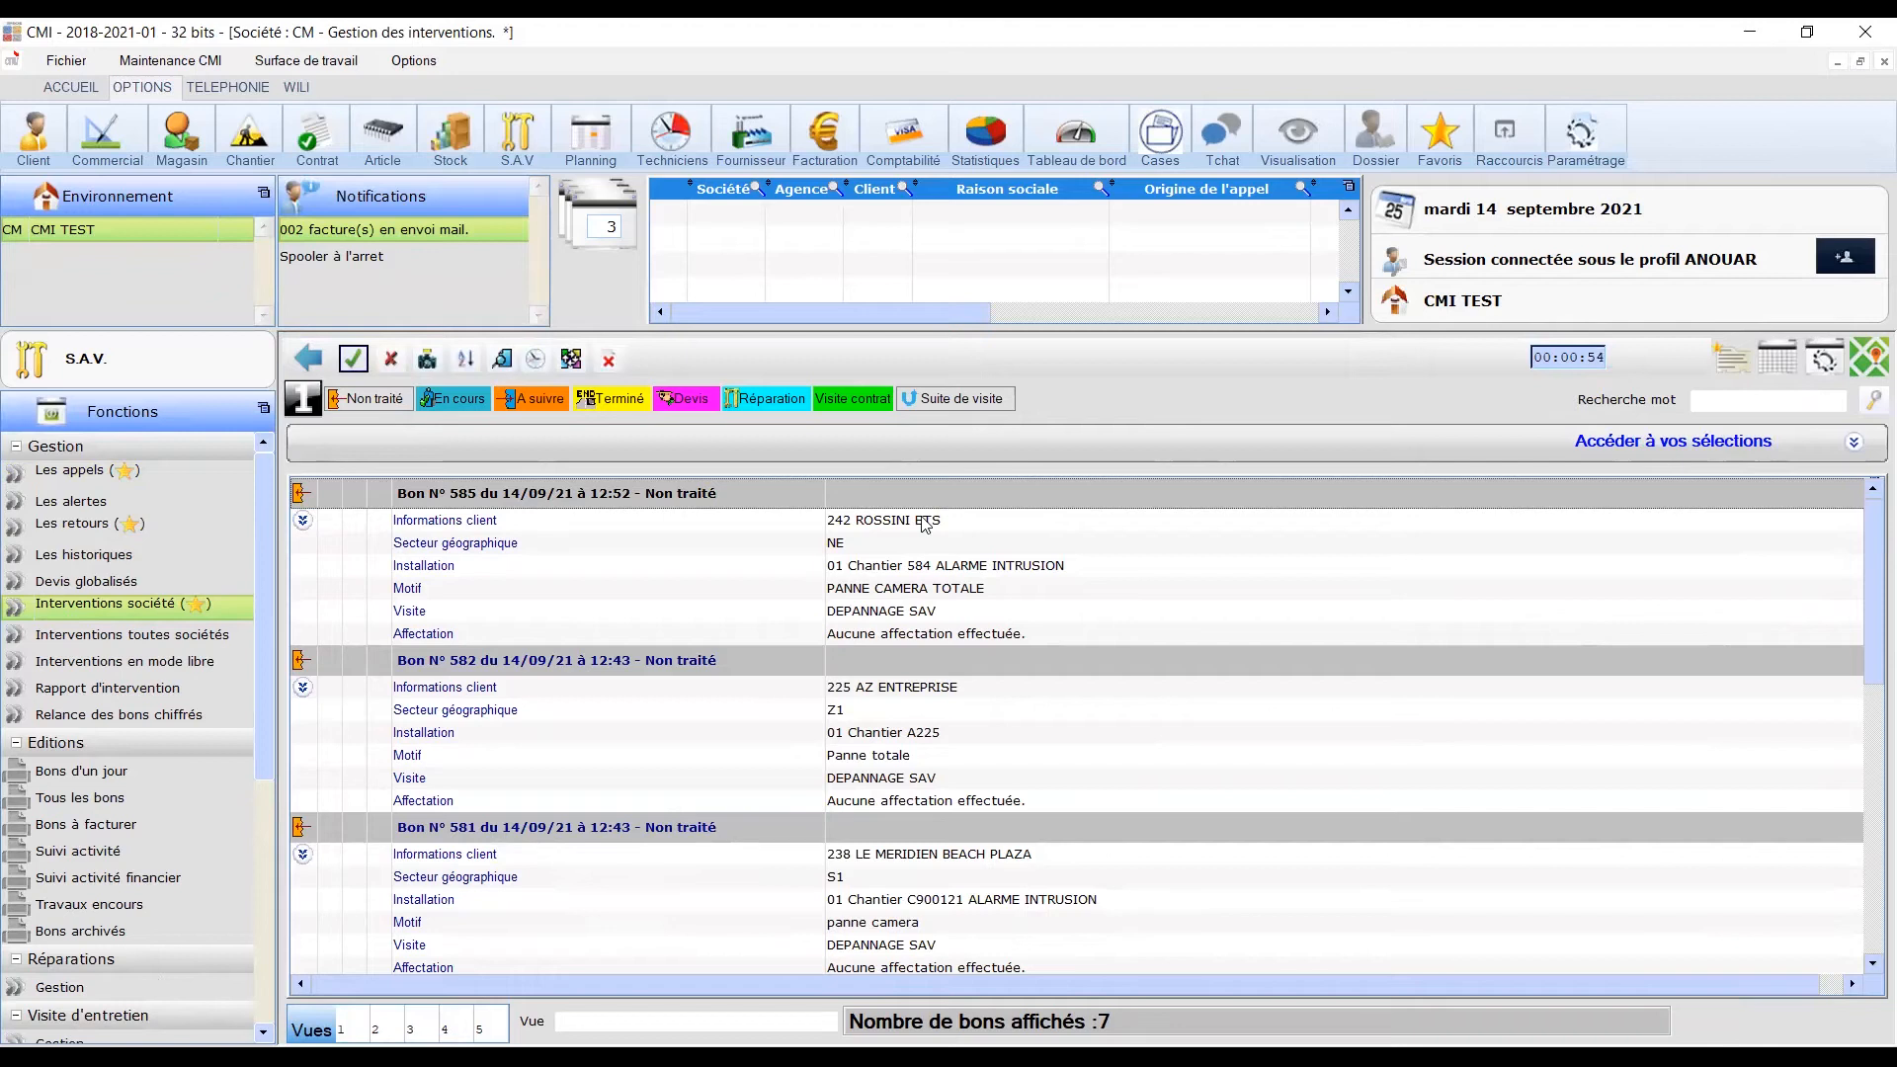
- Display the untreated interventions on the map and look at those around Nice
left_click(1871, 368)
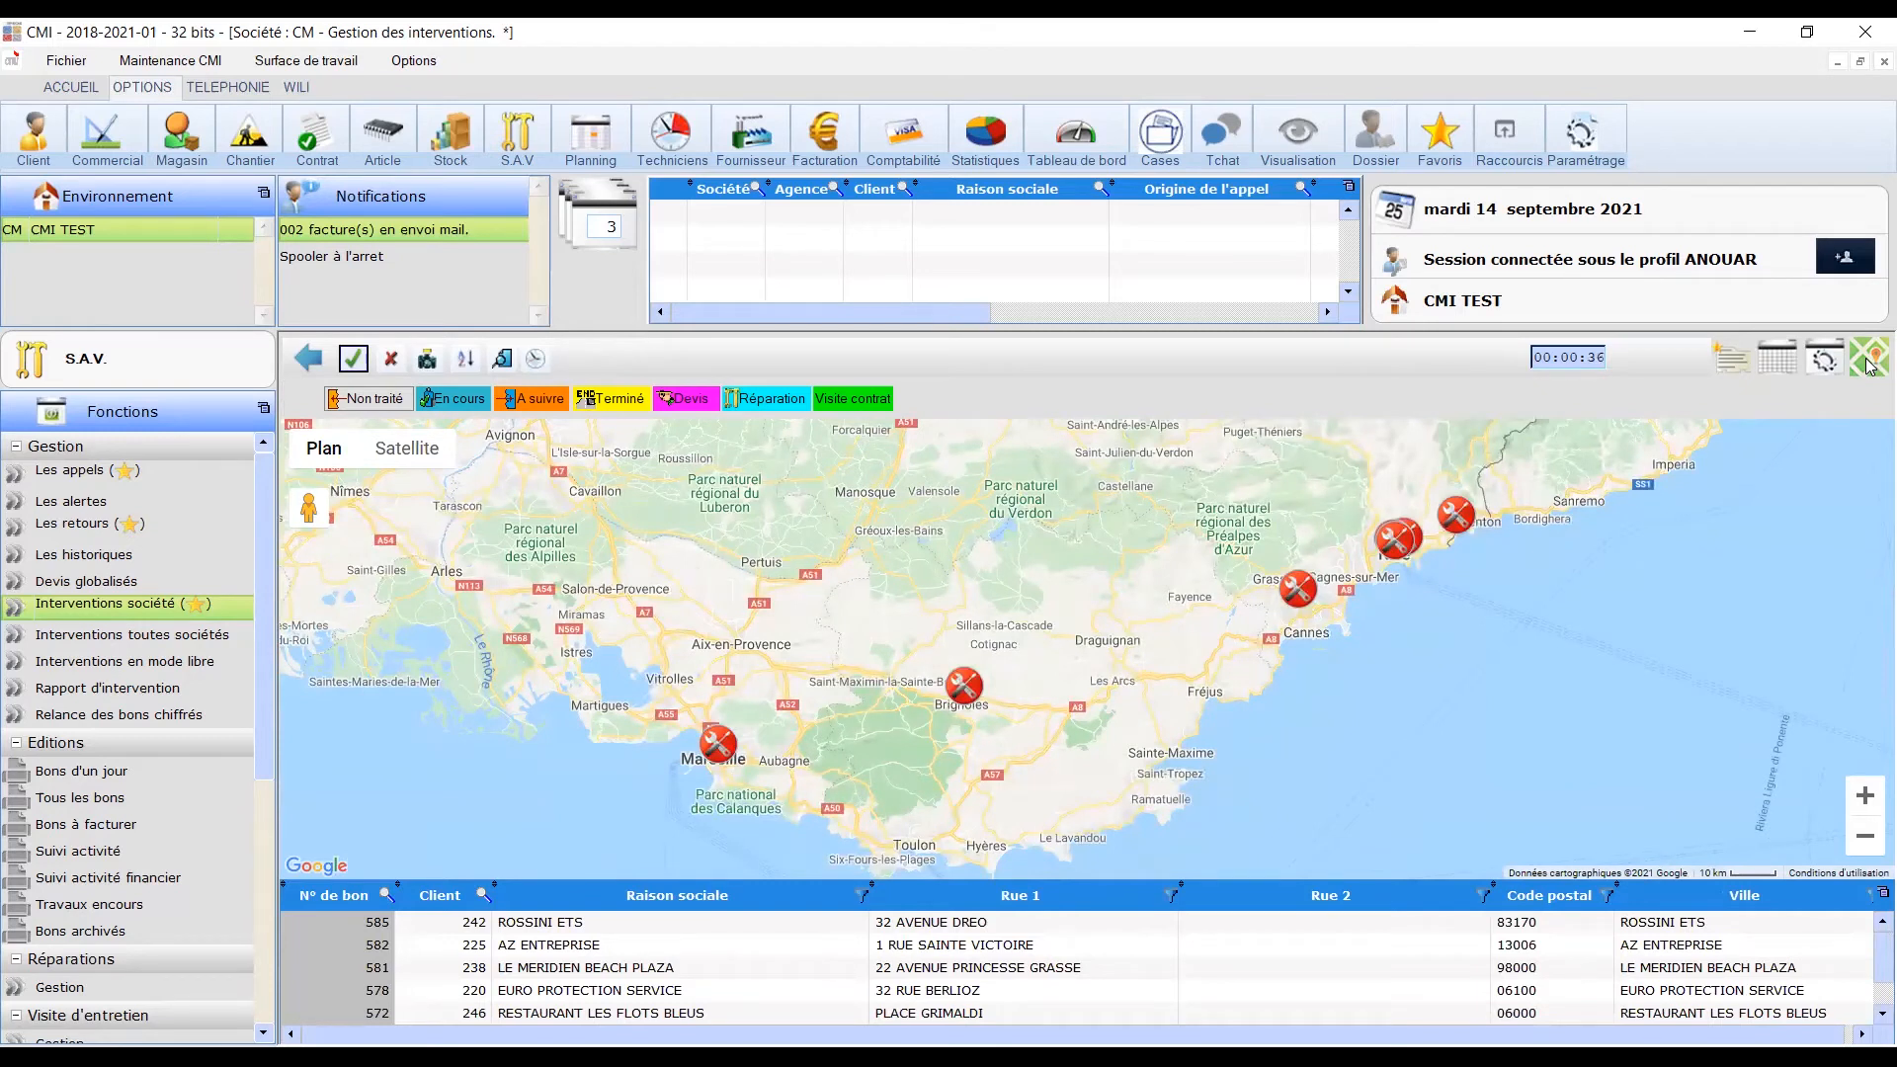
scroll(1453, 581, "up", 3)
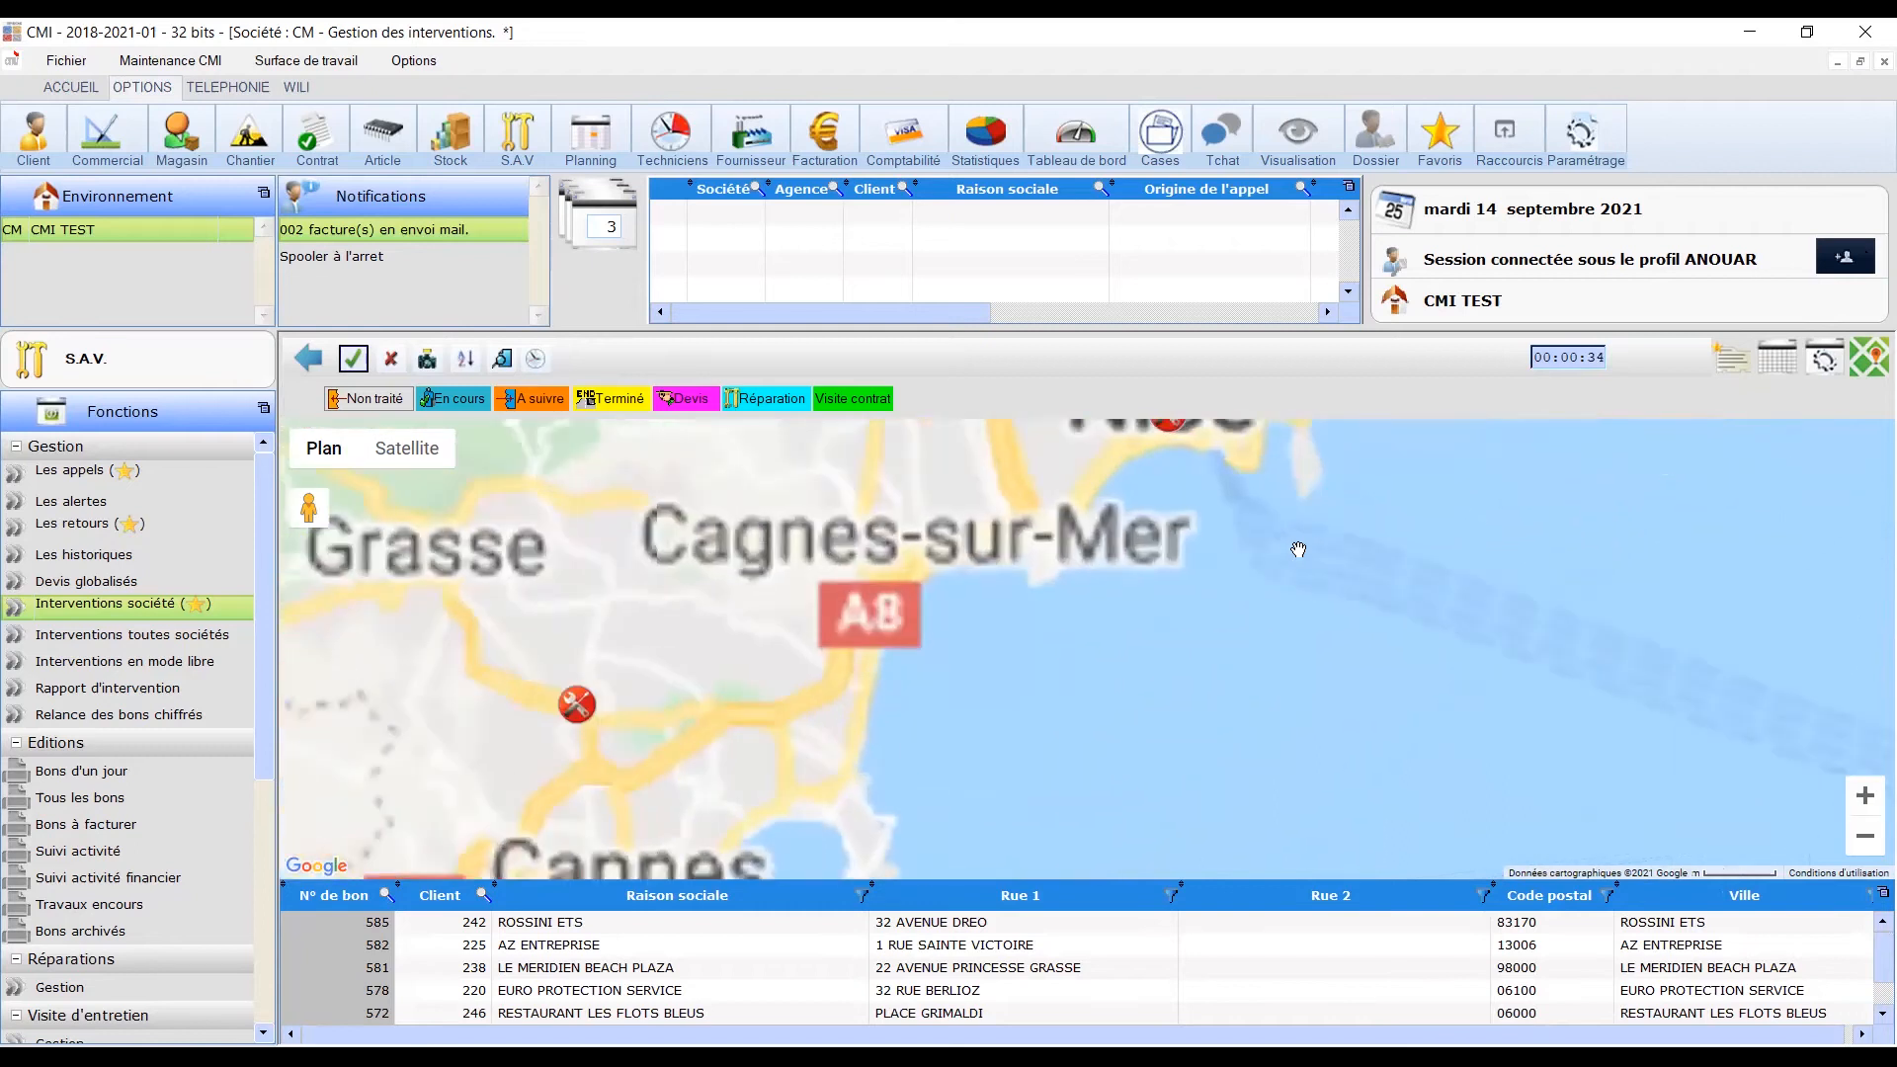
left_click_drag(1220, 538, 1225, 691)
scroll(1190, 682, "up", 1)
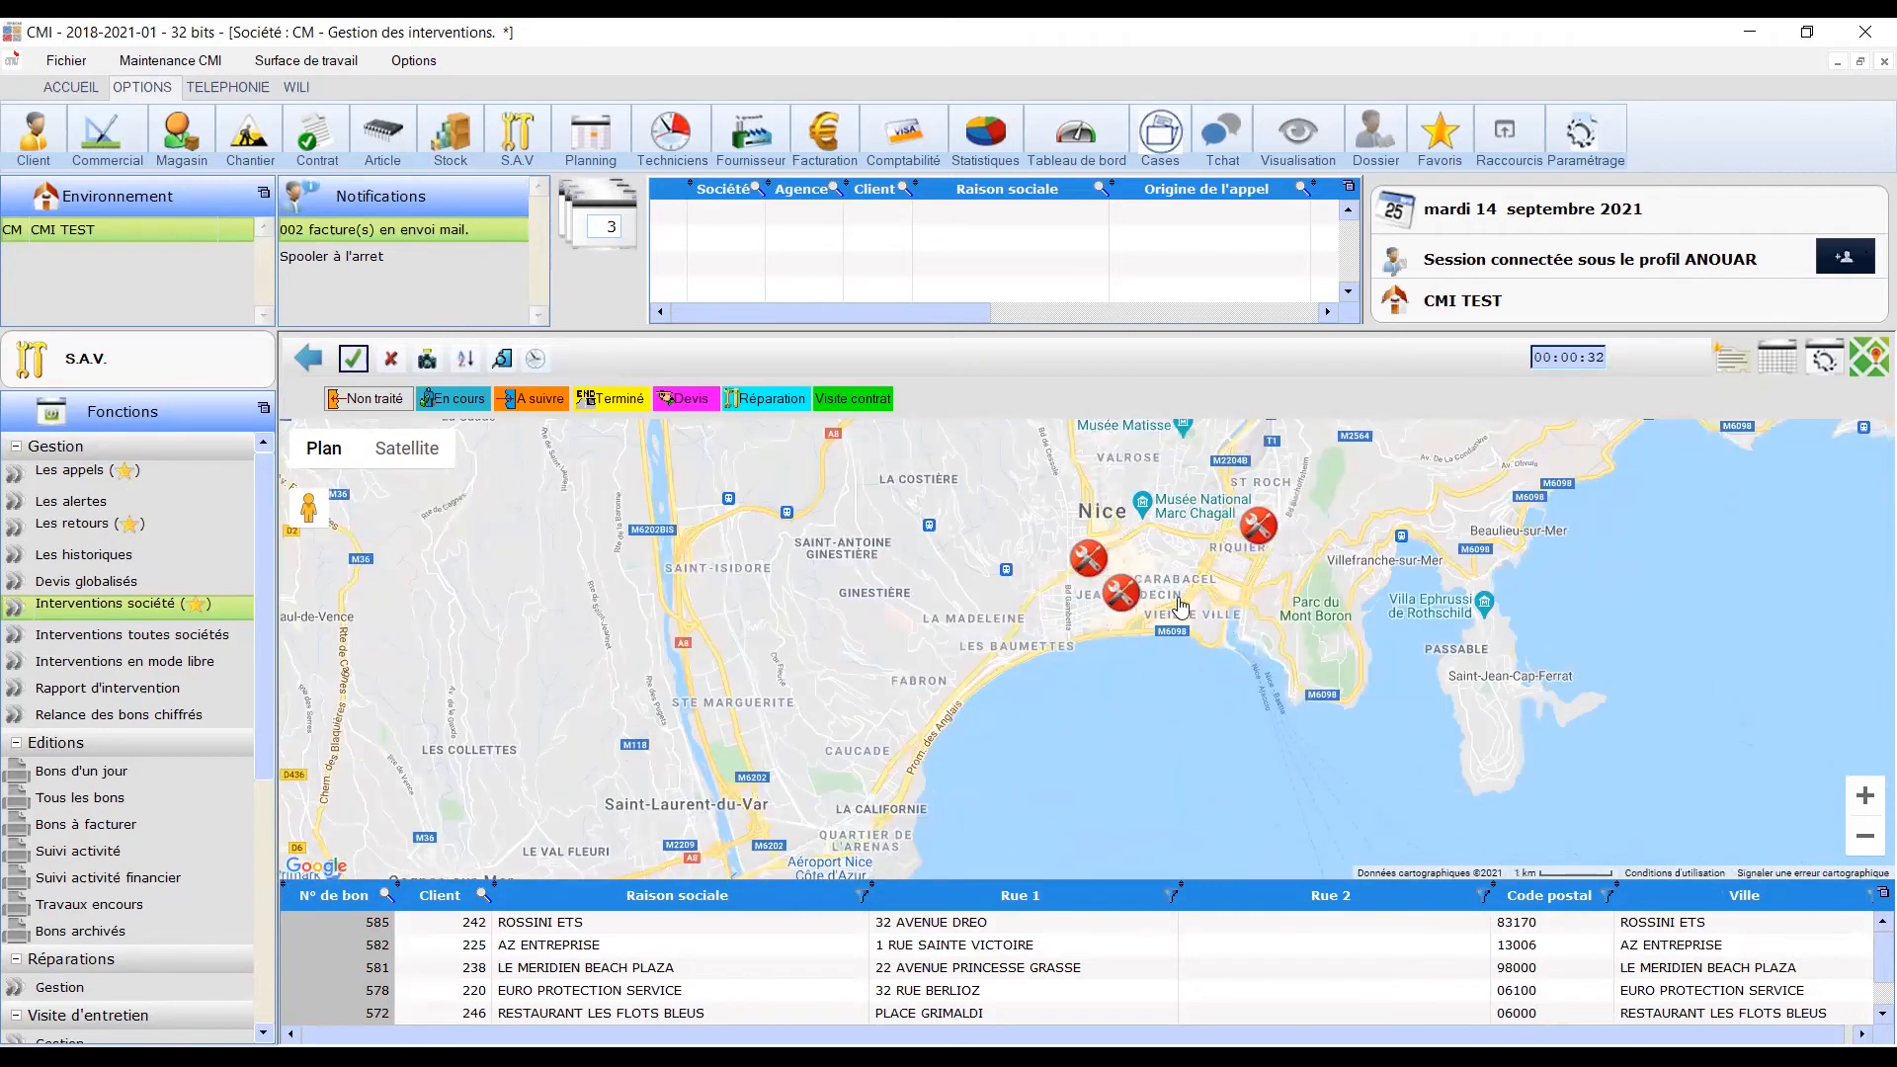
scroll(1182, 605, "down", 1)
scroll(1224, 549, "up", 1)
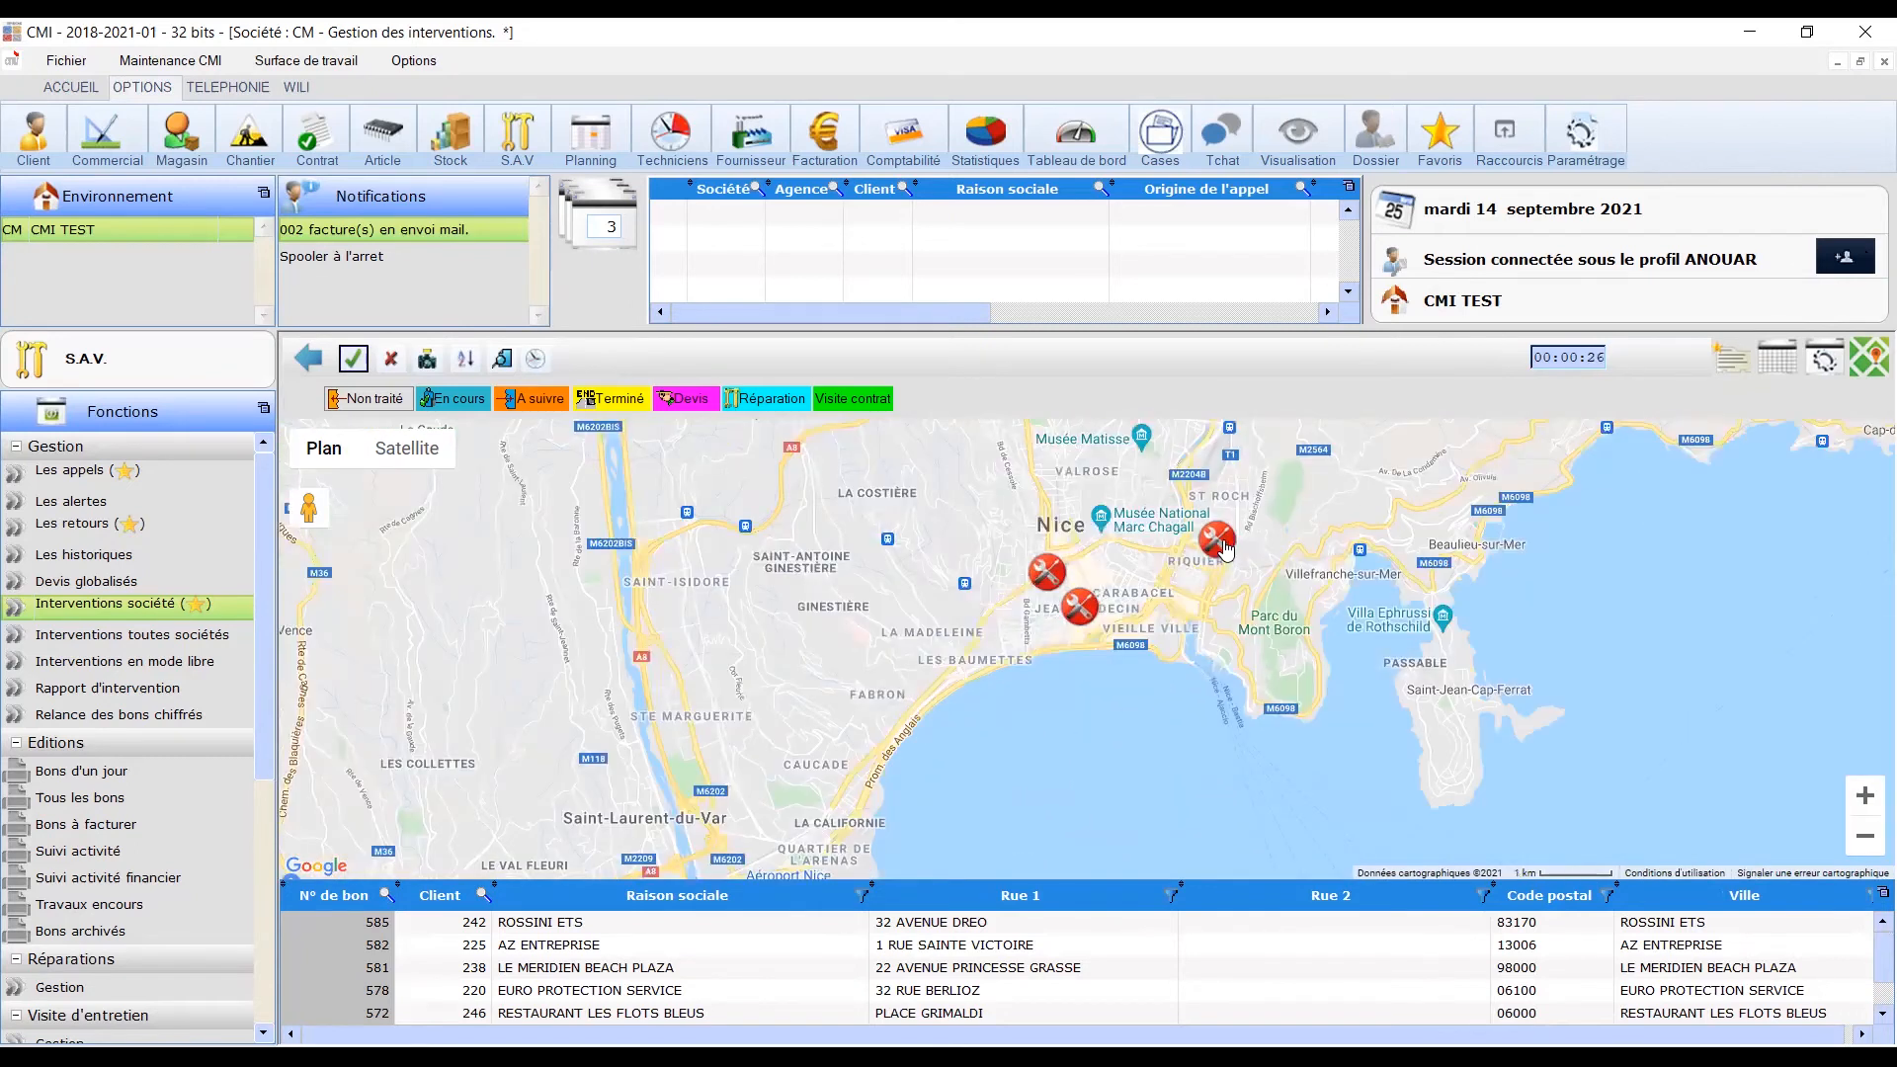
- Open the work order of the intervention near Riquier in Nice from the map, and return to the interventions map
left_click(1224, 546)
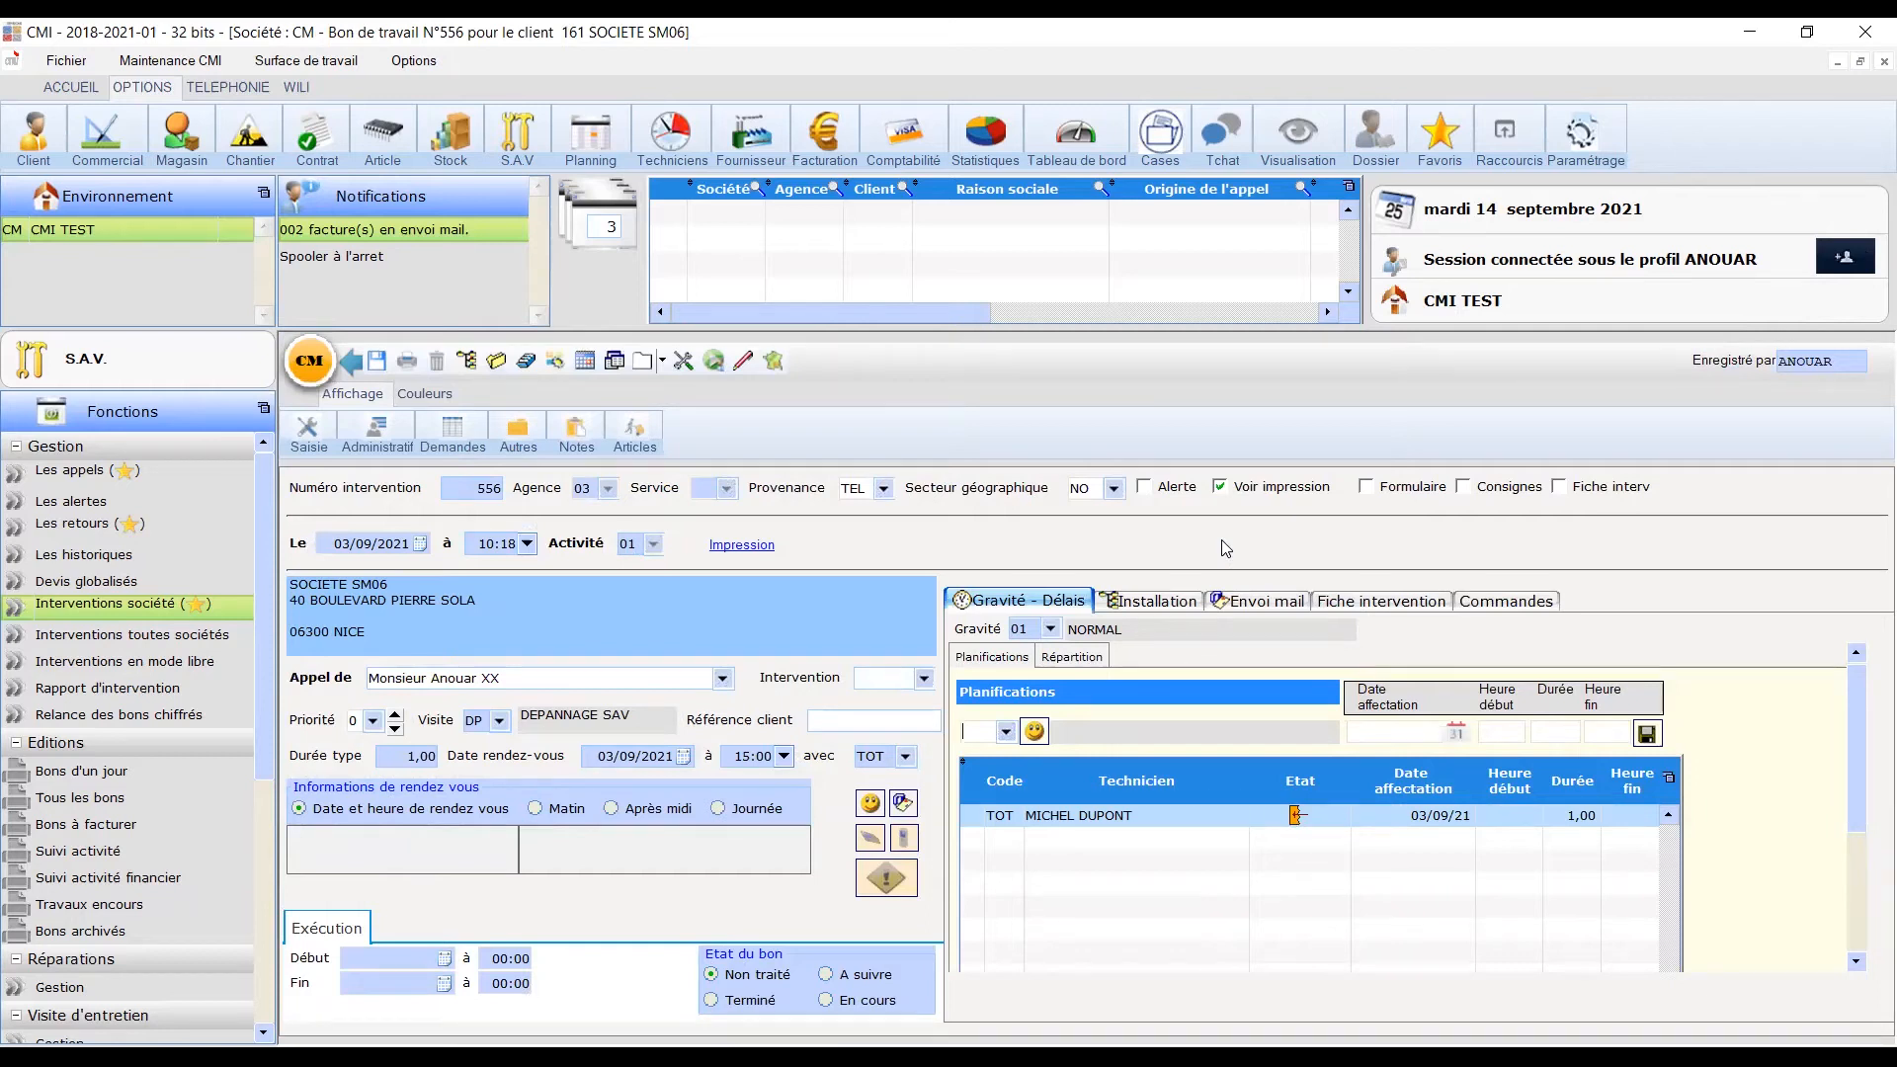
key("Escape")
scroll(1073, 624, "down", 1)
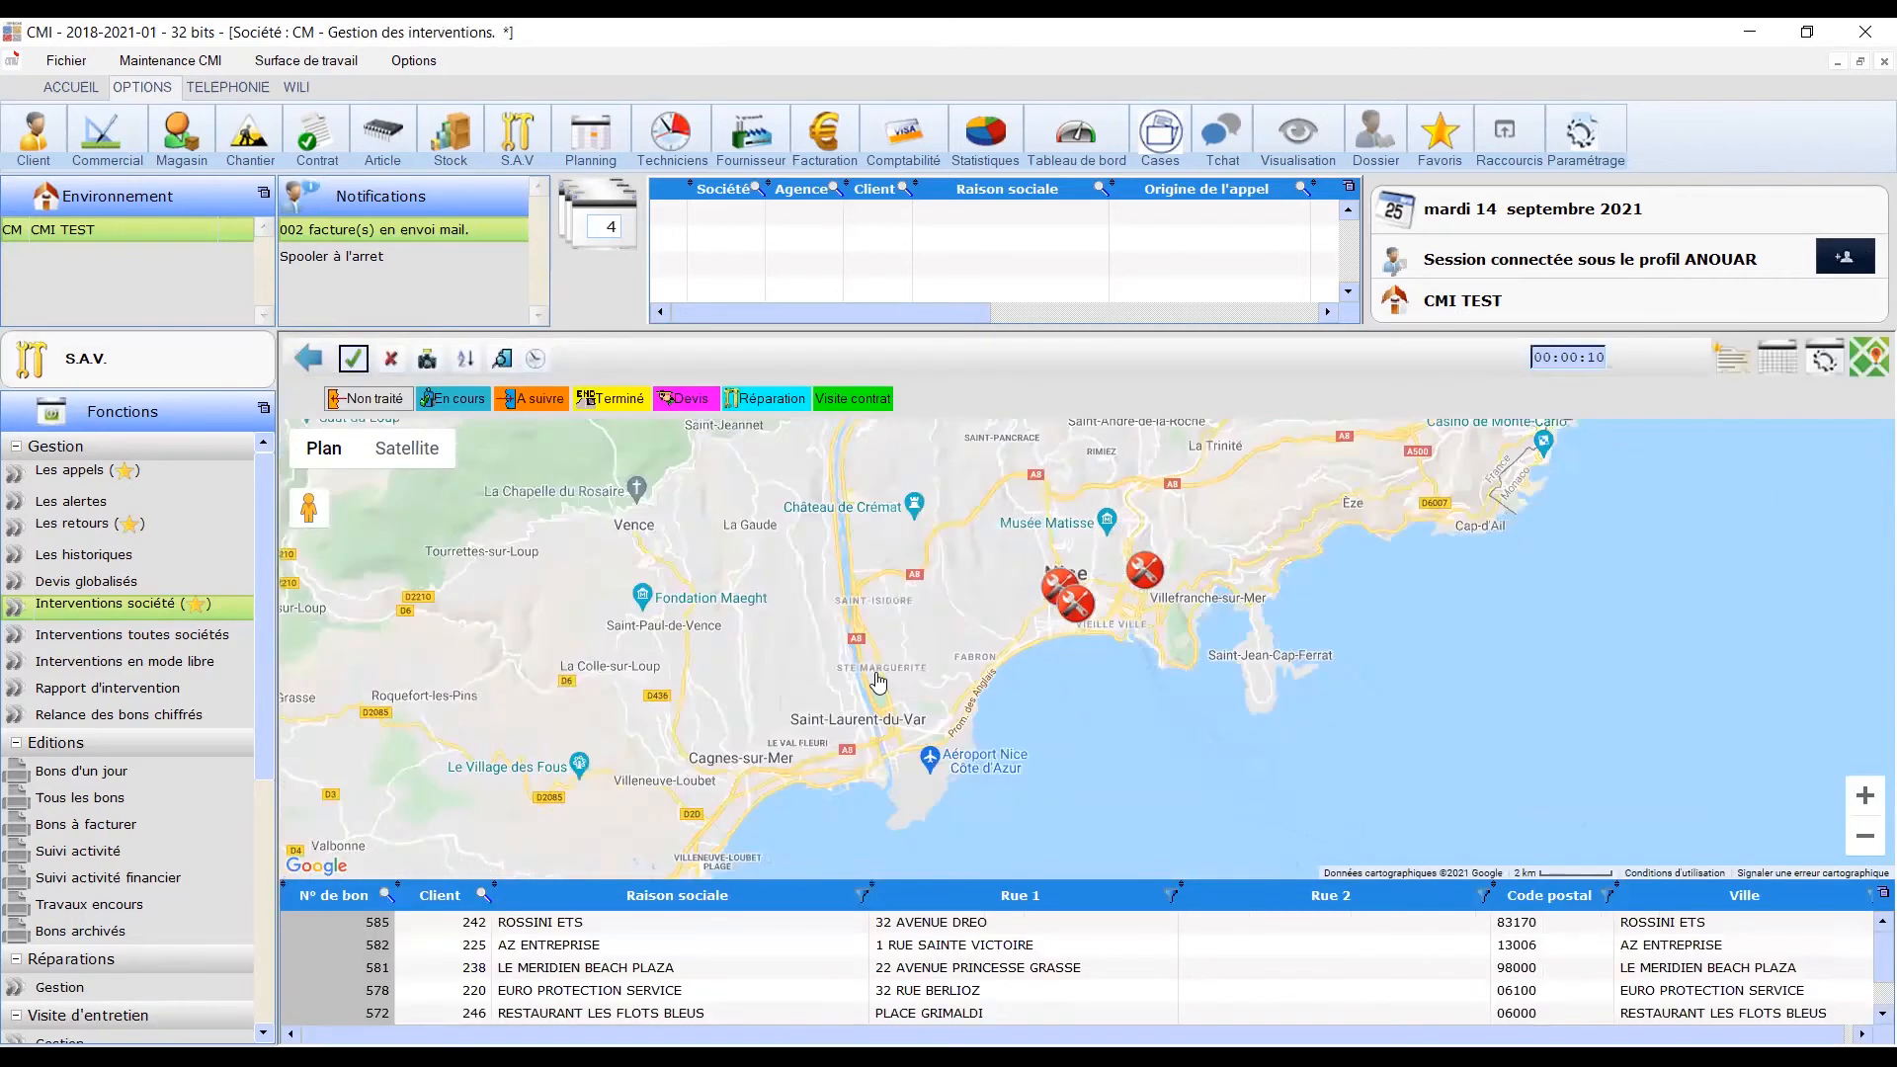
scroll(878, 682, "down", 1)
left_click(587, 828)
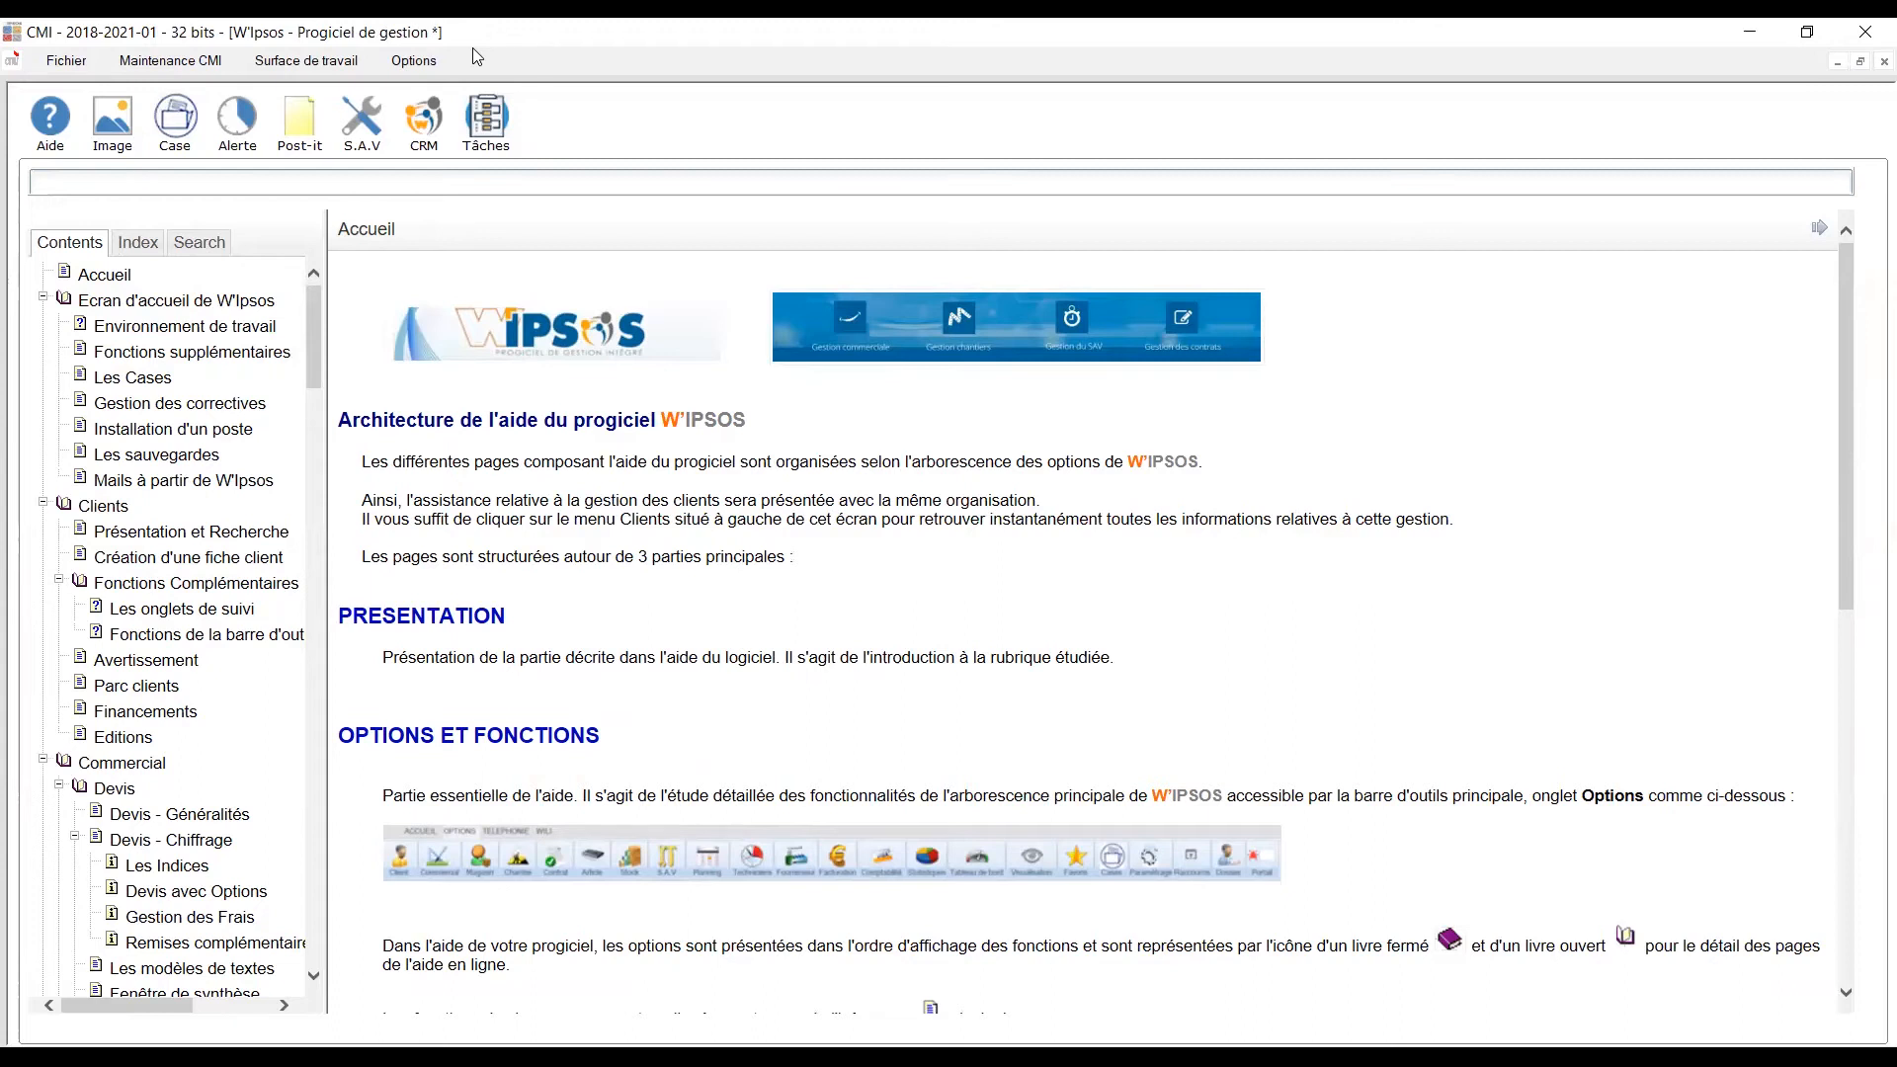
- Start a new S.A.V. intervention and open the client found by searching the company name for "*ROSS"
left_click(413, 60)
left_click(491, 293)
left_click(204, 373)
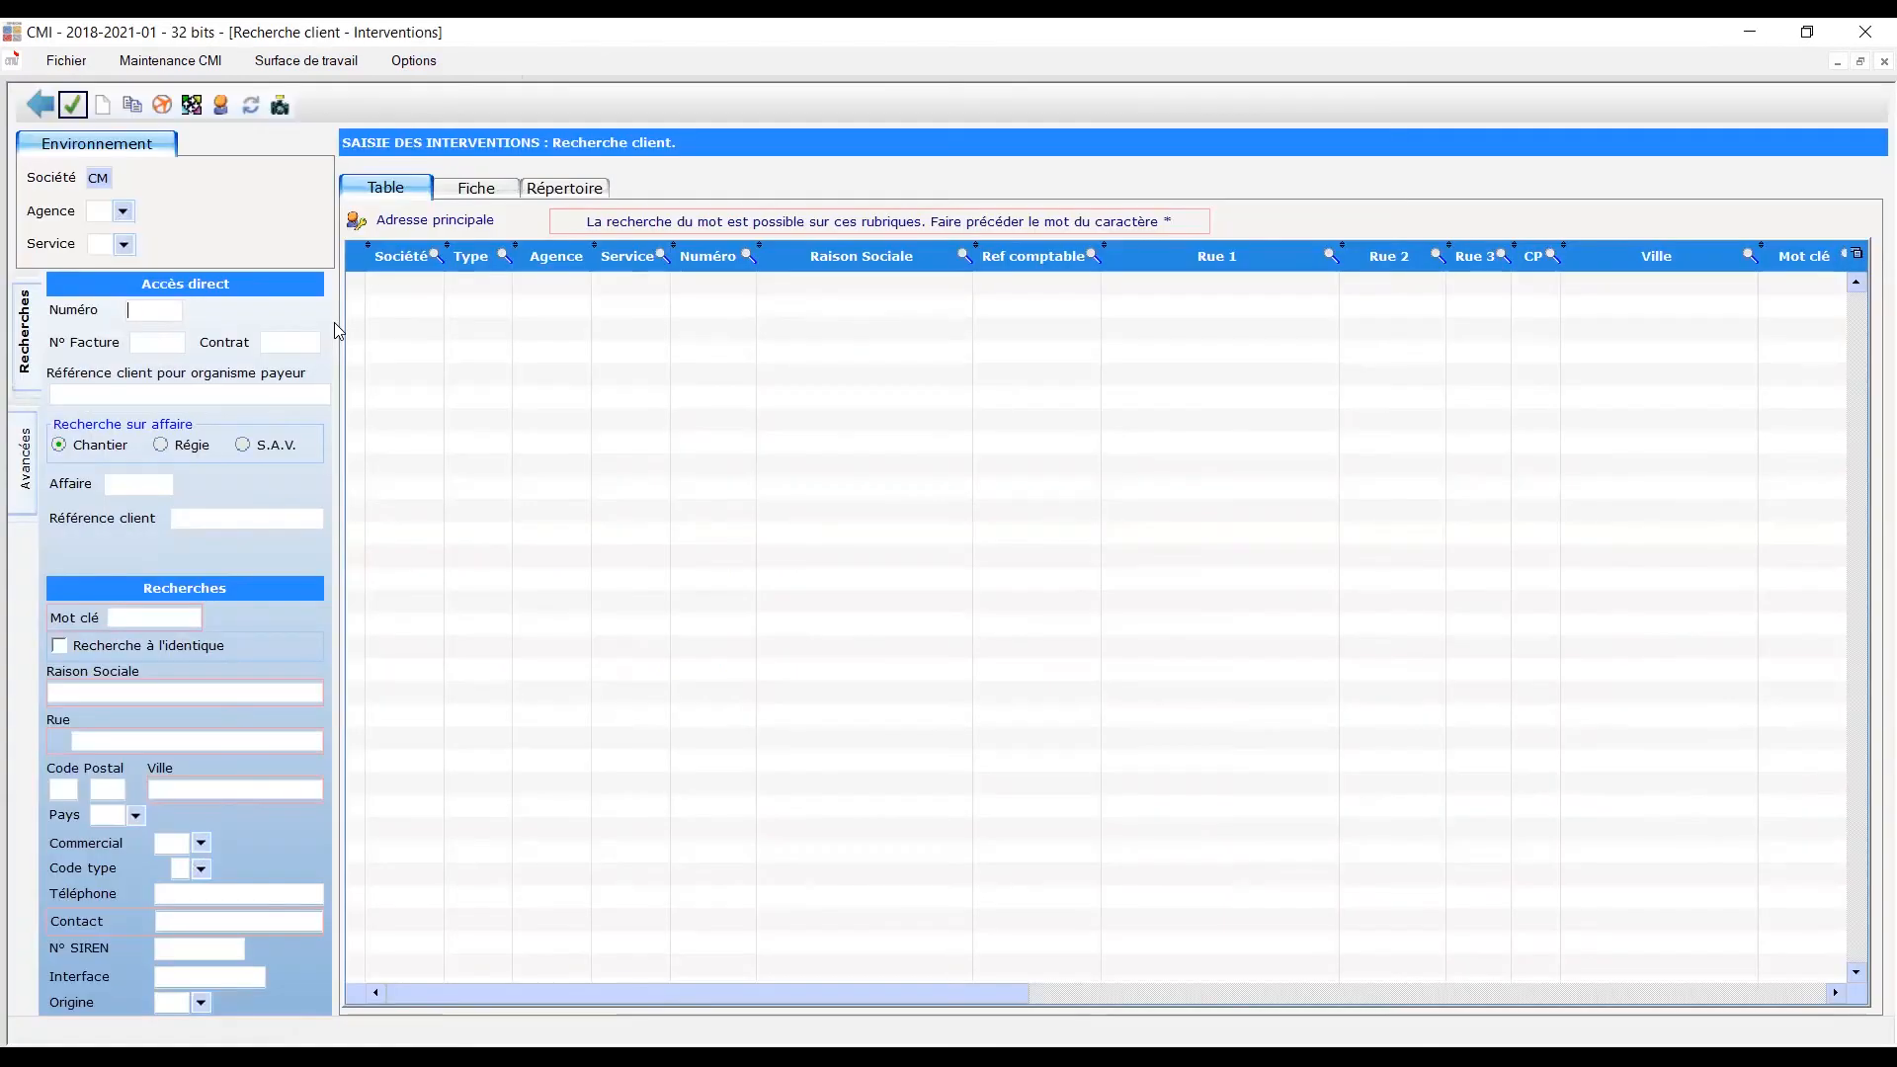
left_click(179, 694)
type("*ROSS")
key("Return")
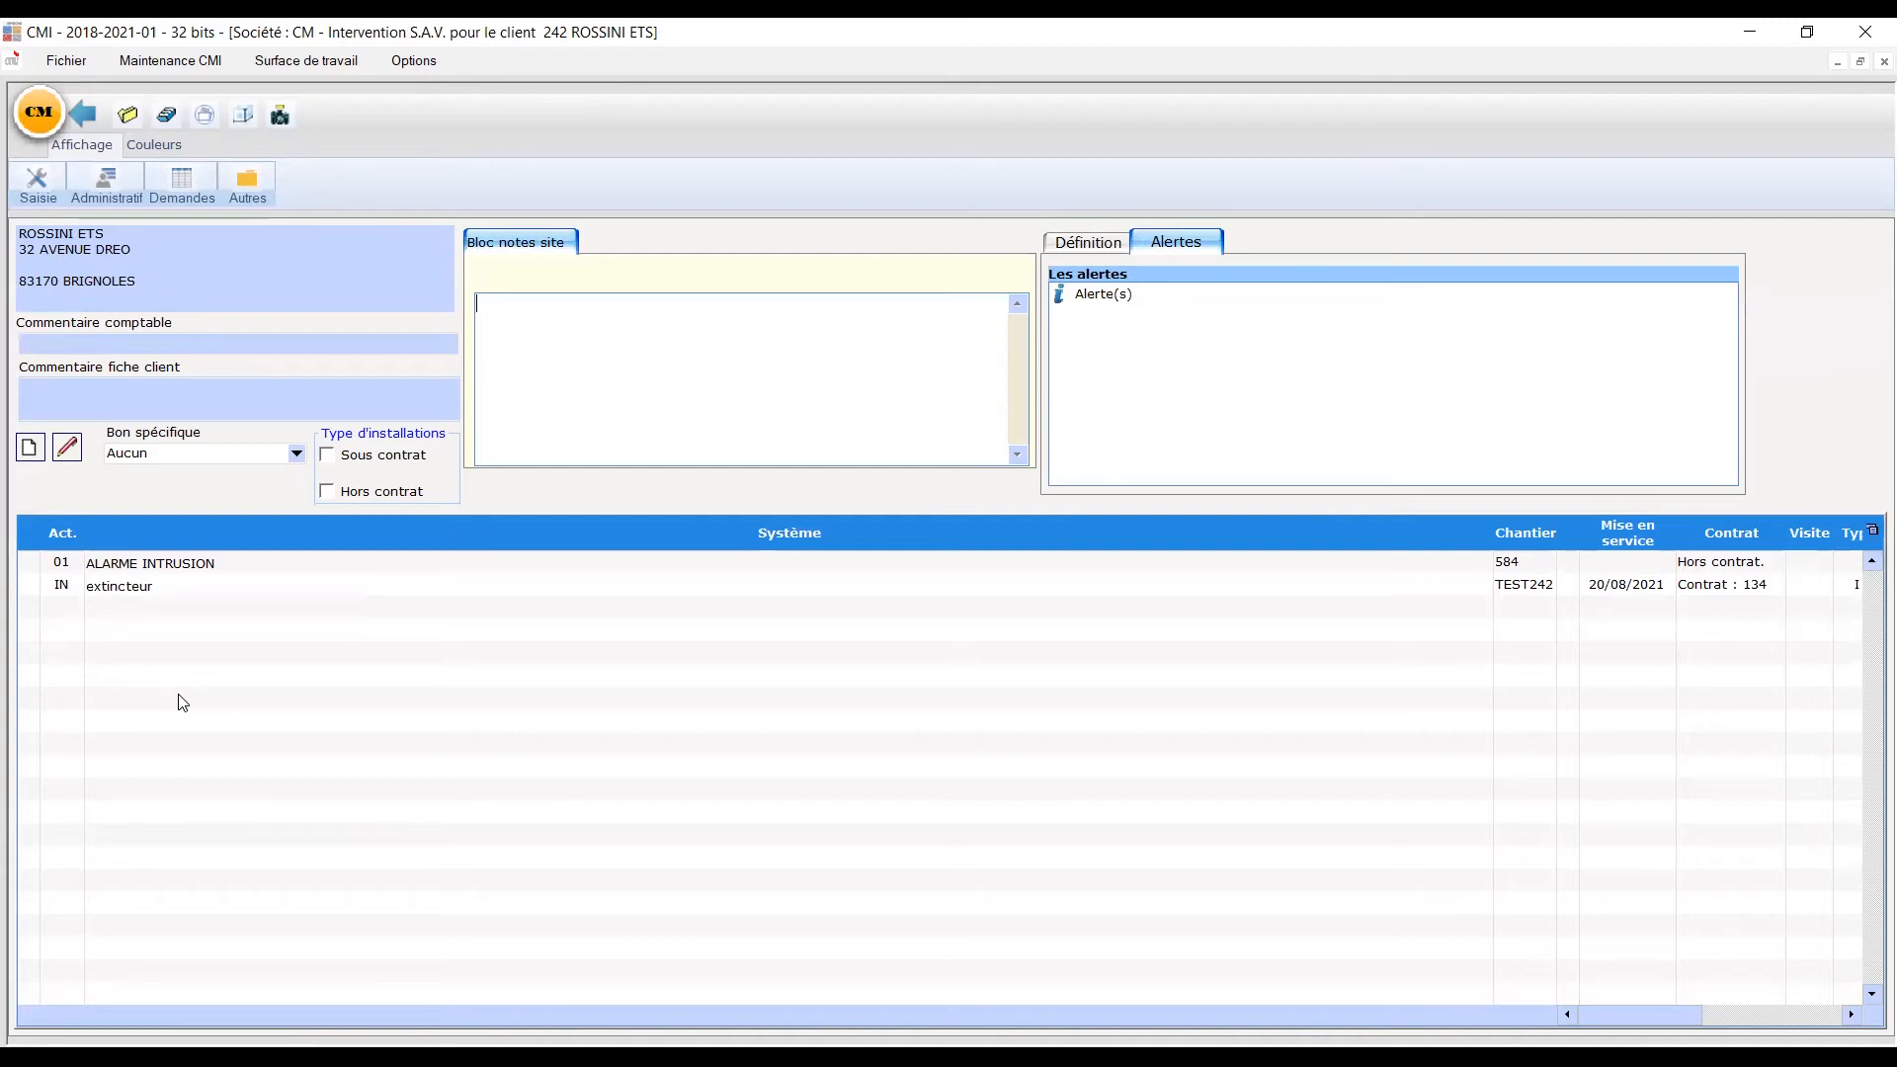
- Create the intervention on the ALARME INTRUSION installation with gravity 01 NORMAL and enter the reason "panne totale"
double_click(181, 573)
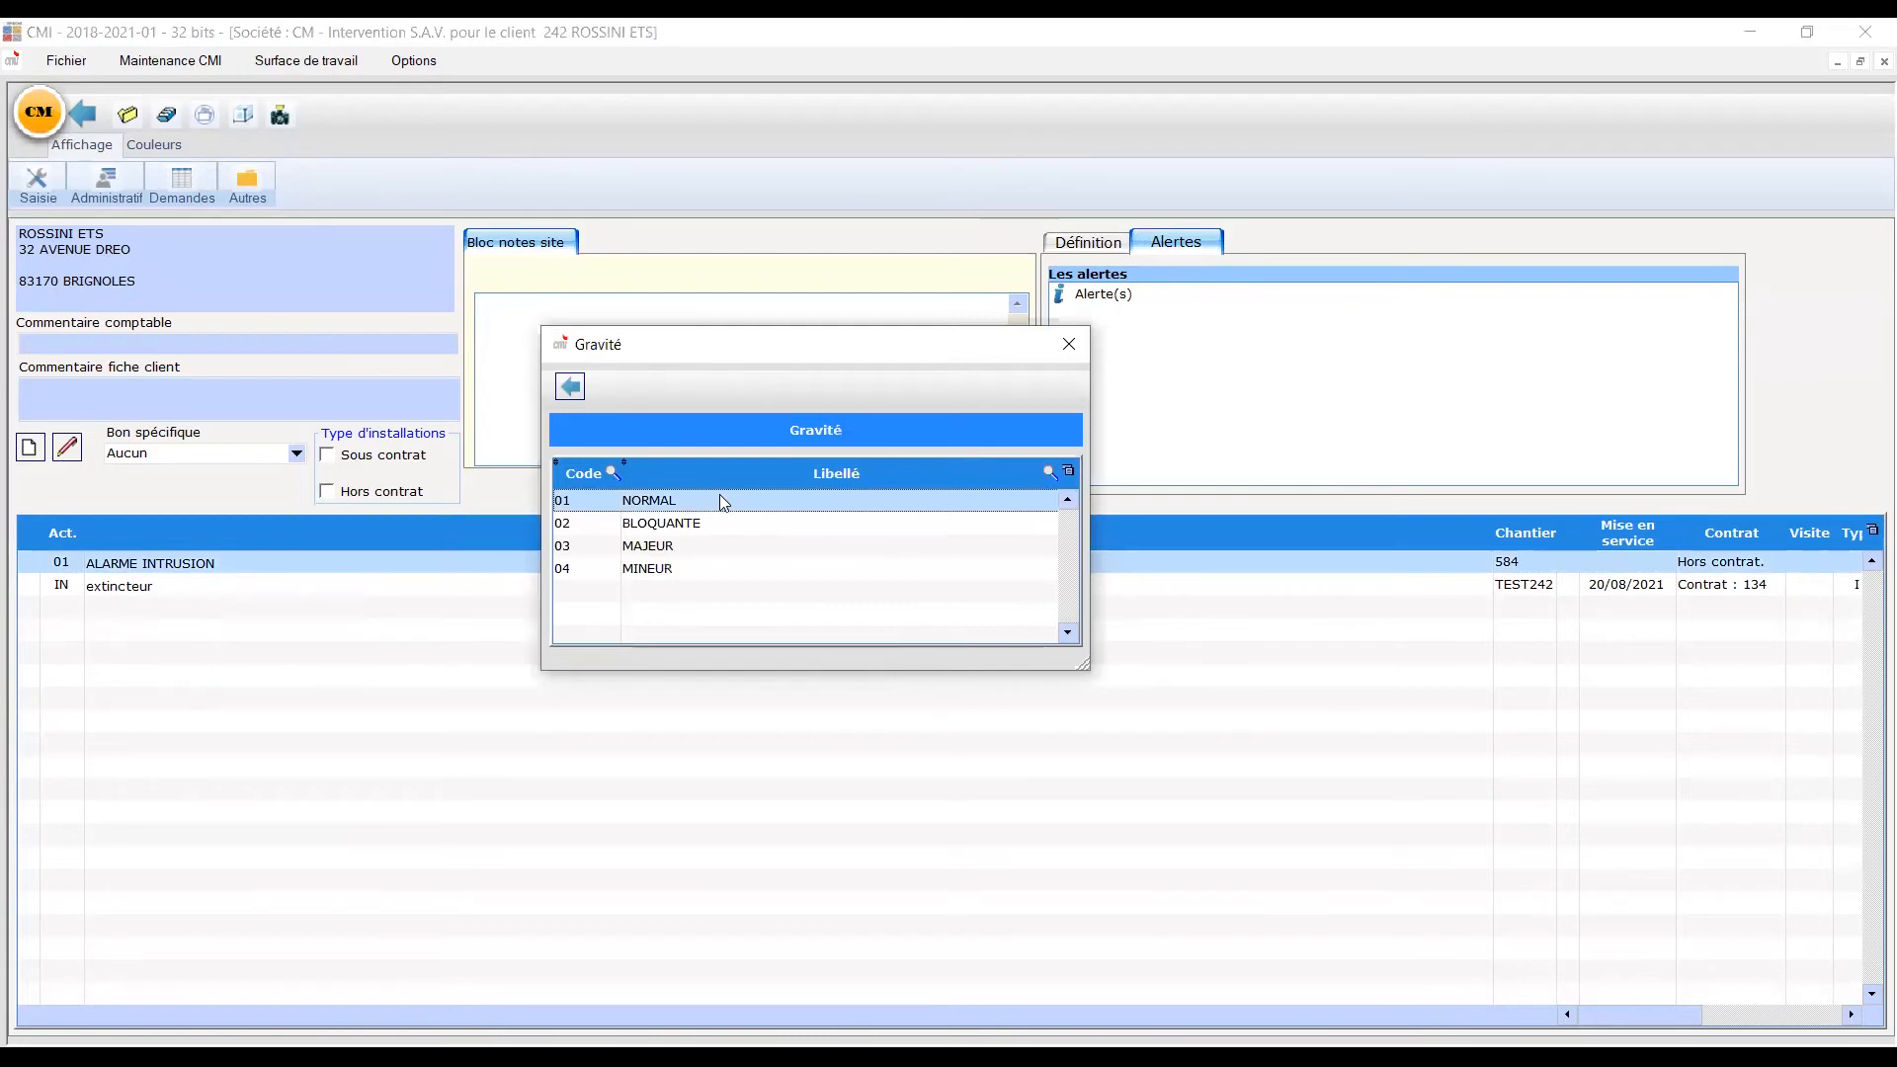
double_click(724, 501)
double_click(875, 310)
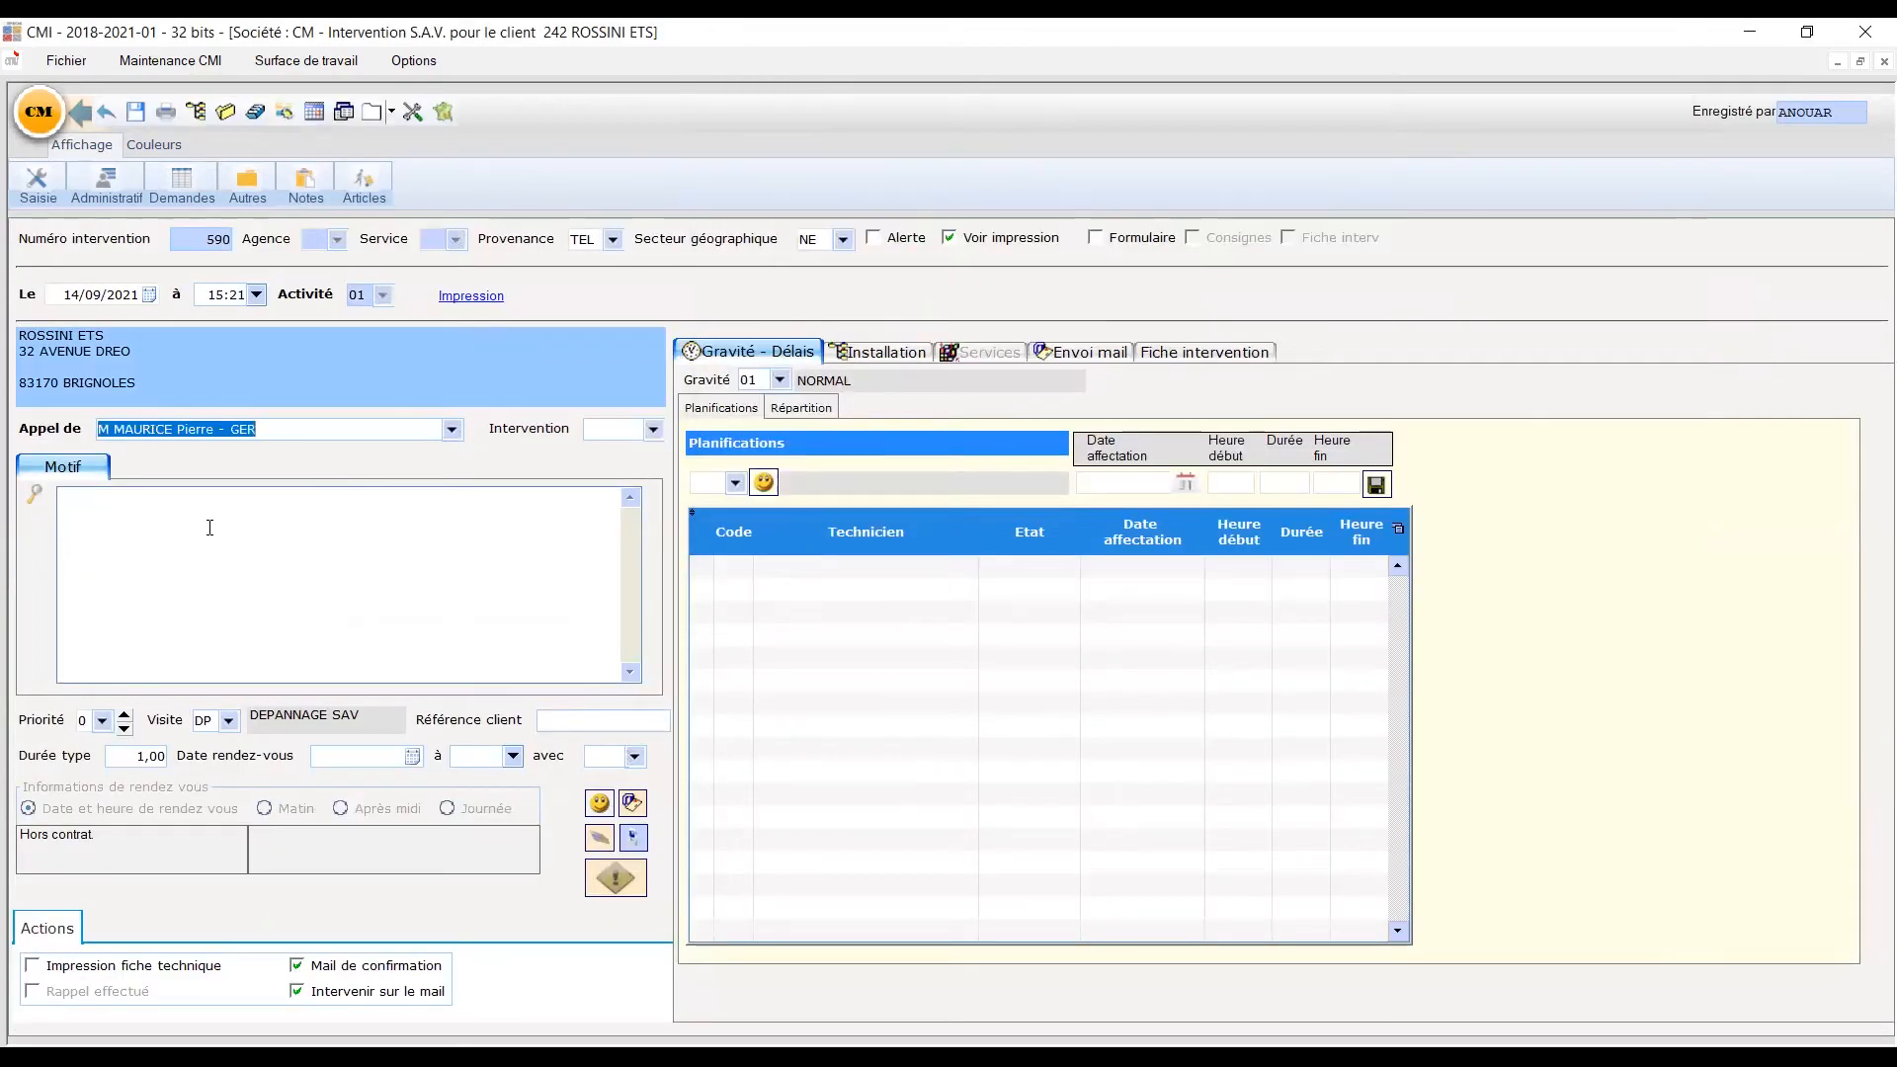
left_click(209, 528)
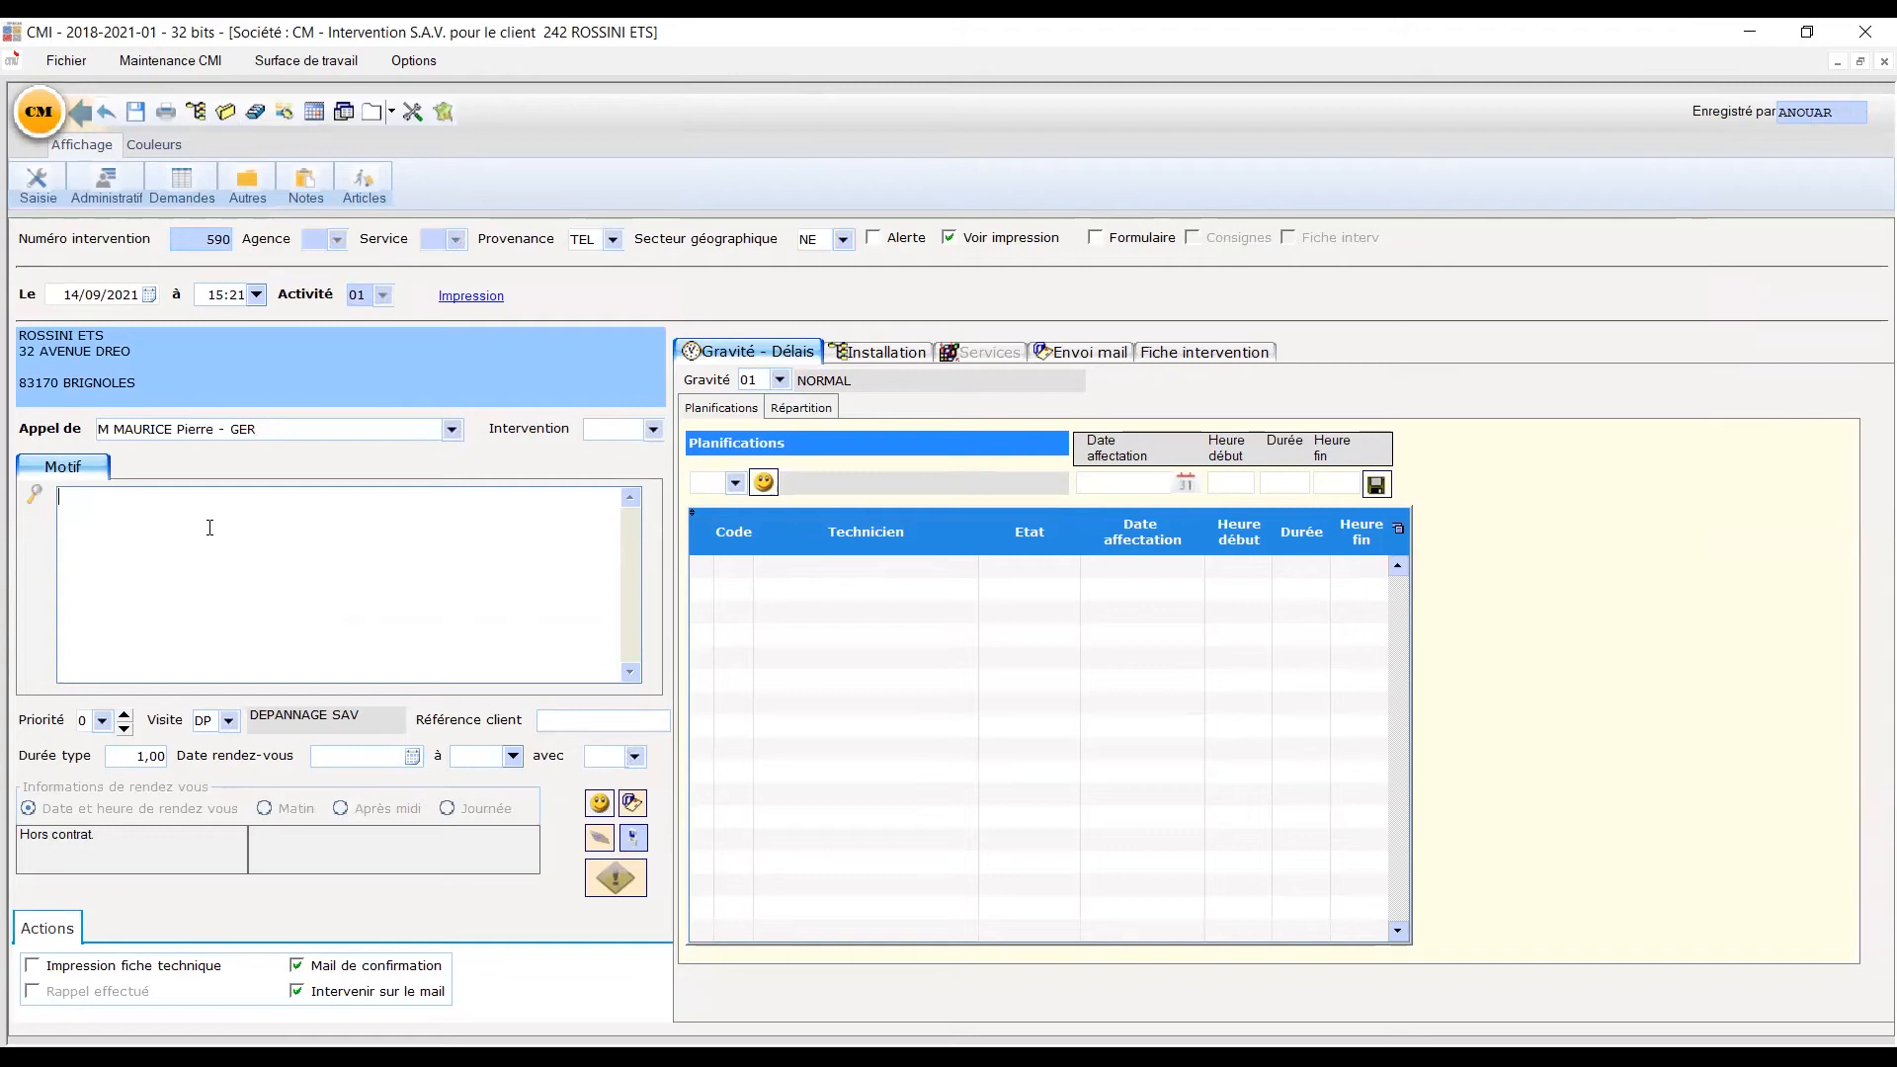
type("panne totale")
- Open the technician geolocation for the new intervention and examine the technicians' planning entries and positions on the map
left_click(447, 113)
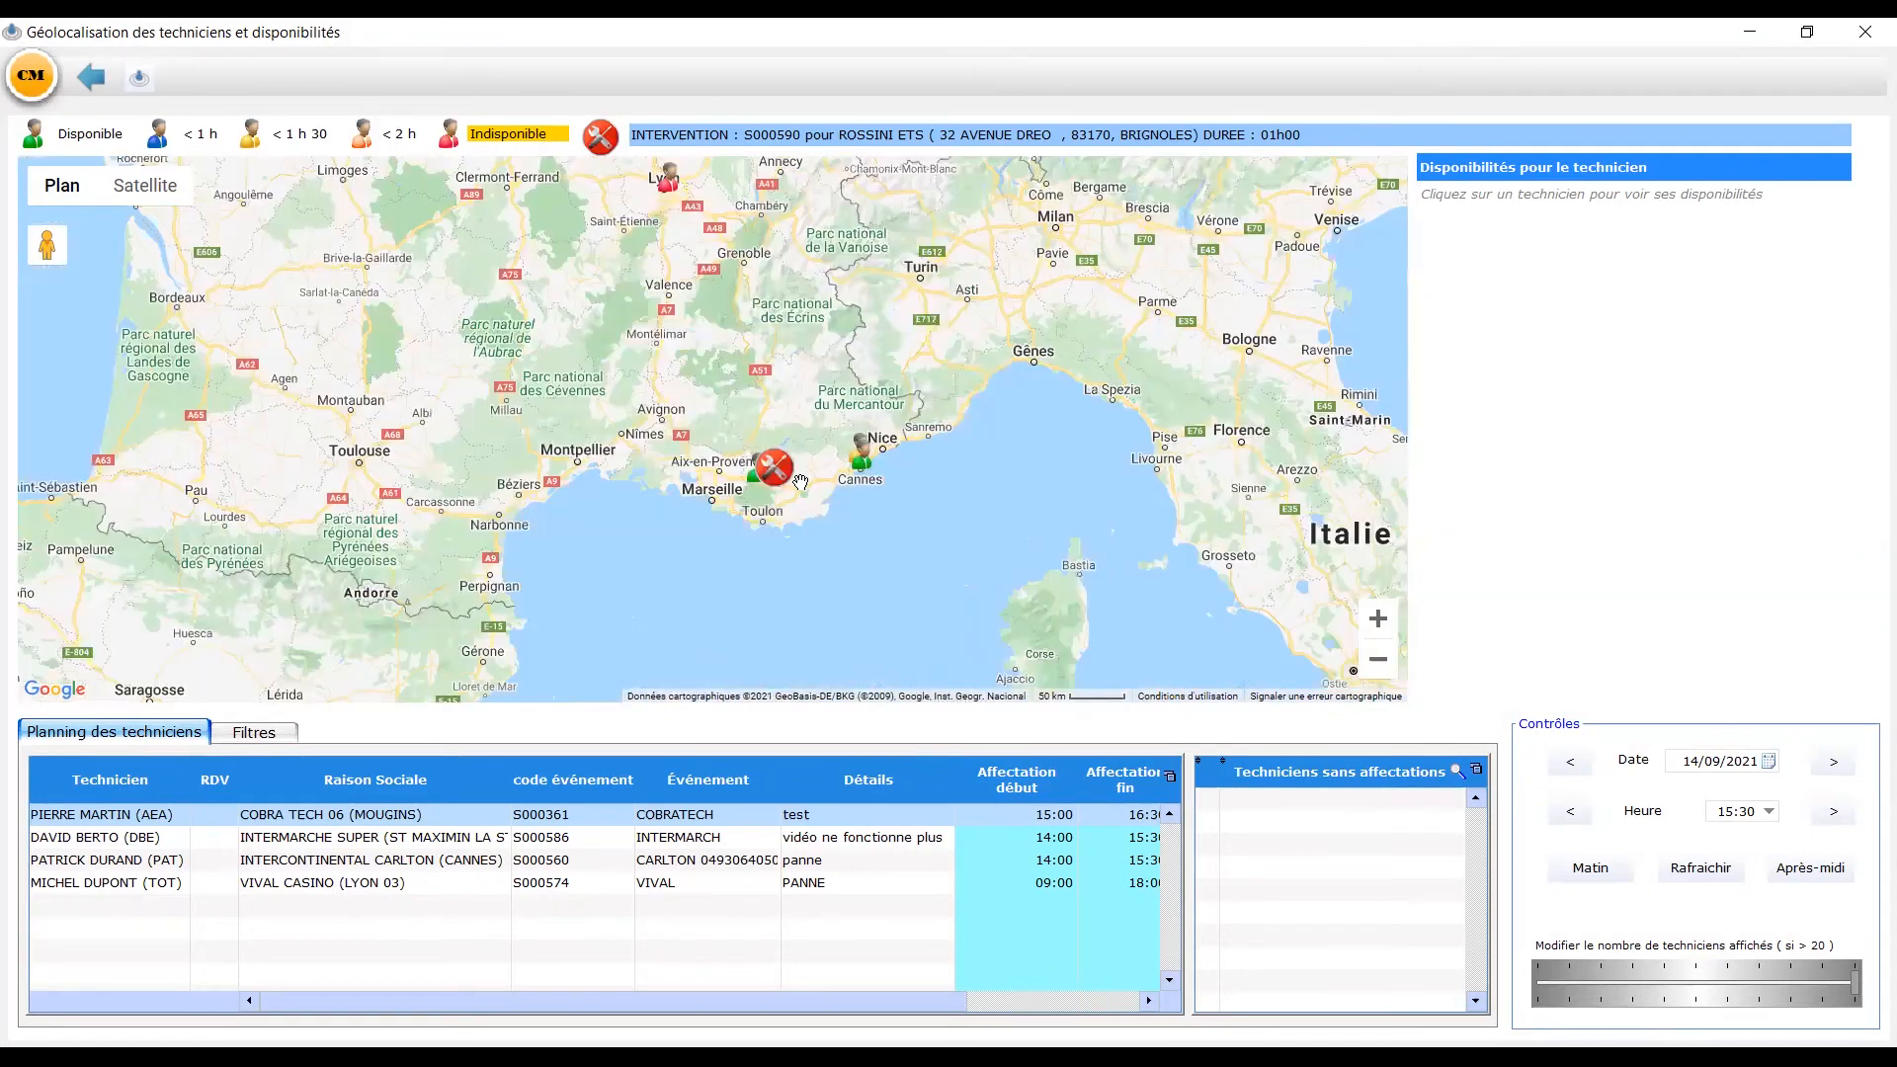
scroll(800, 482, "up", 1)
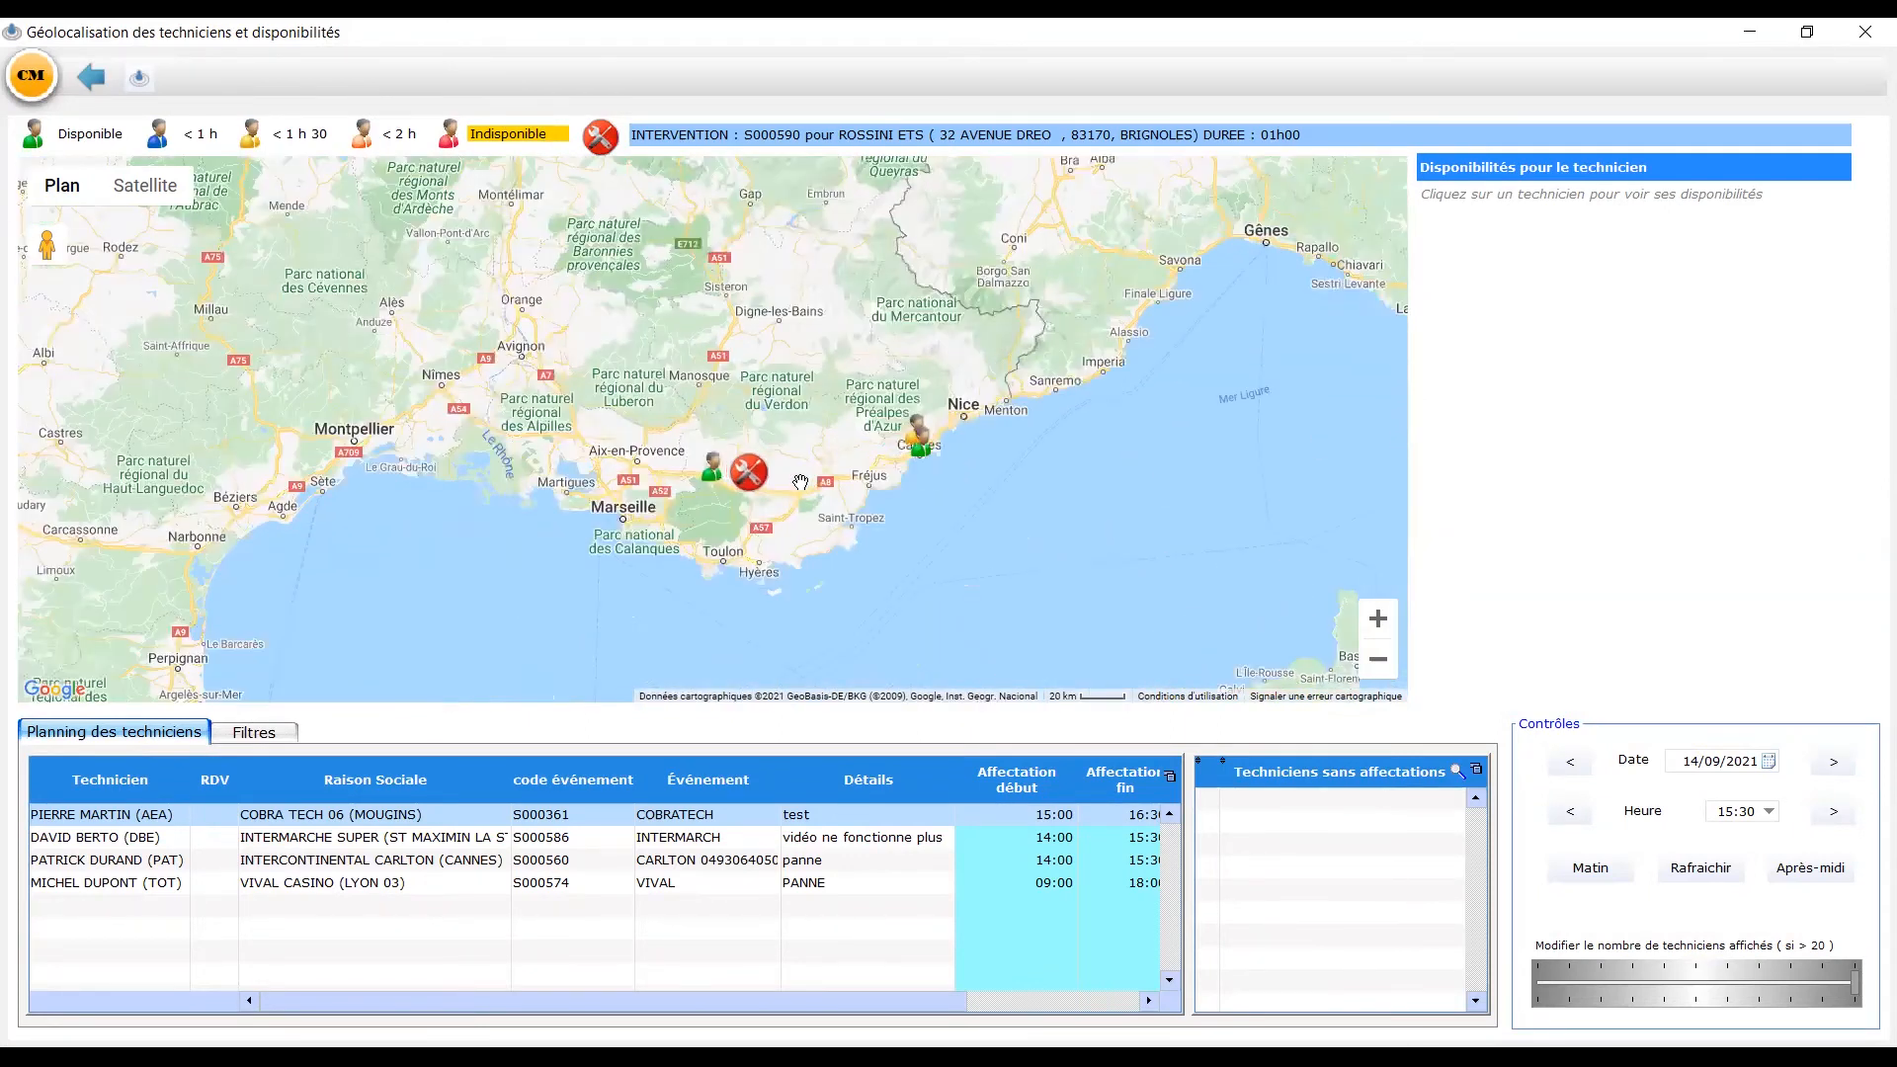
scroll(800, 482, "up", 1)
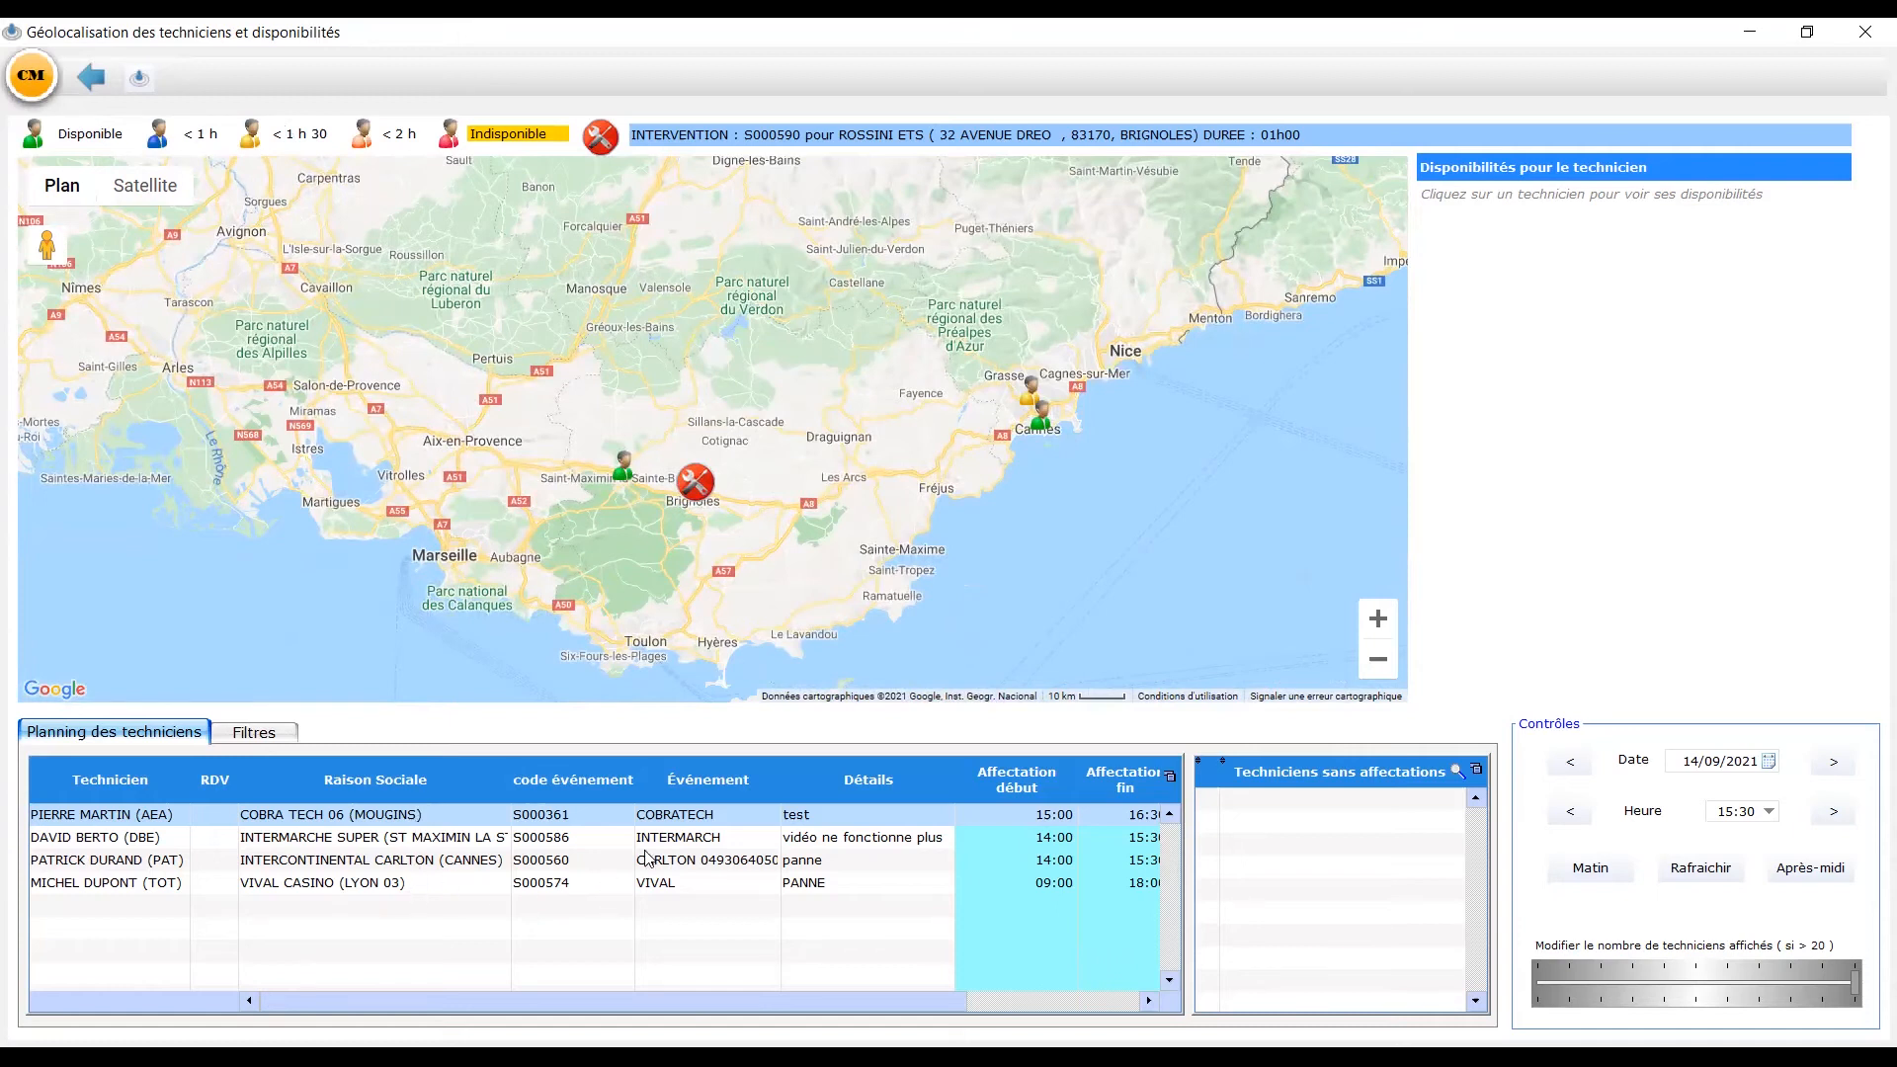
left_click(170, 835)
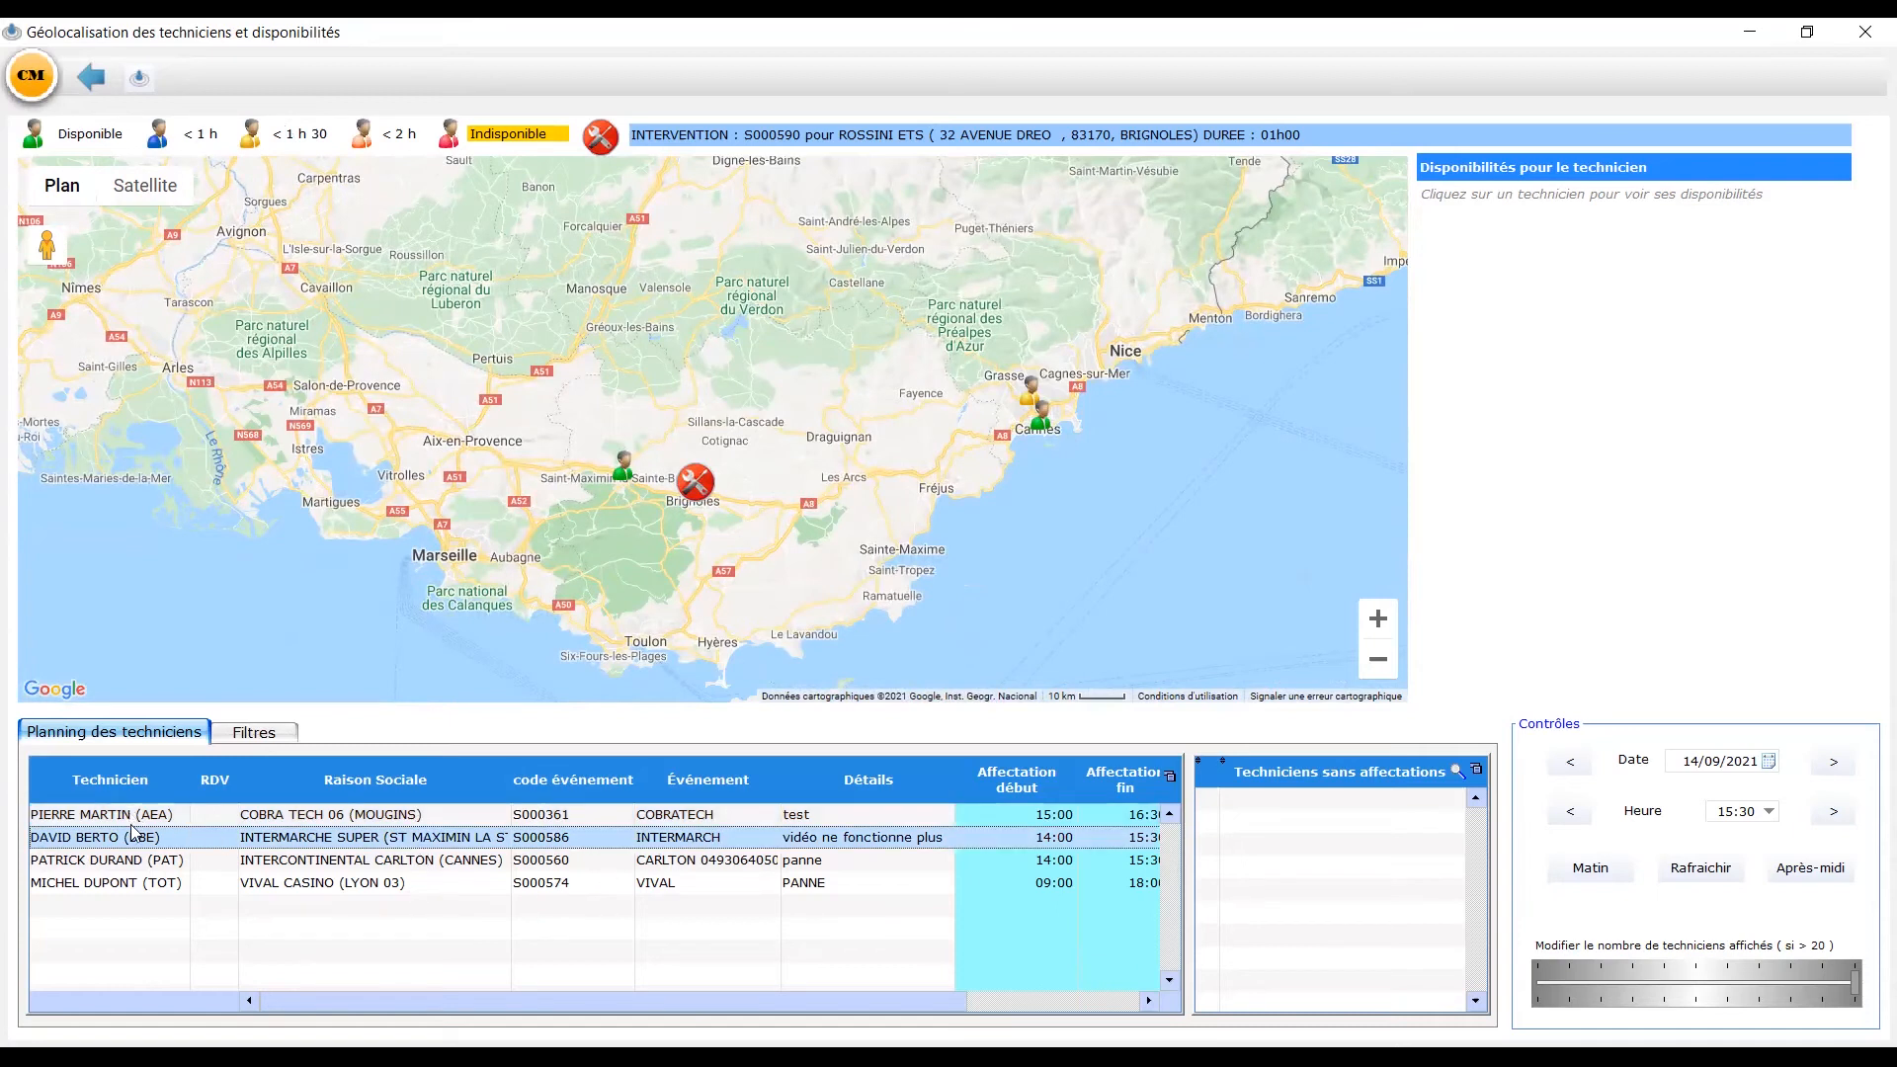
left_click(178, 861)
left_click(178, 884)
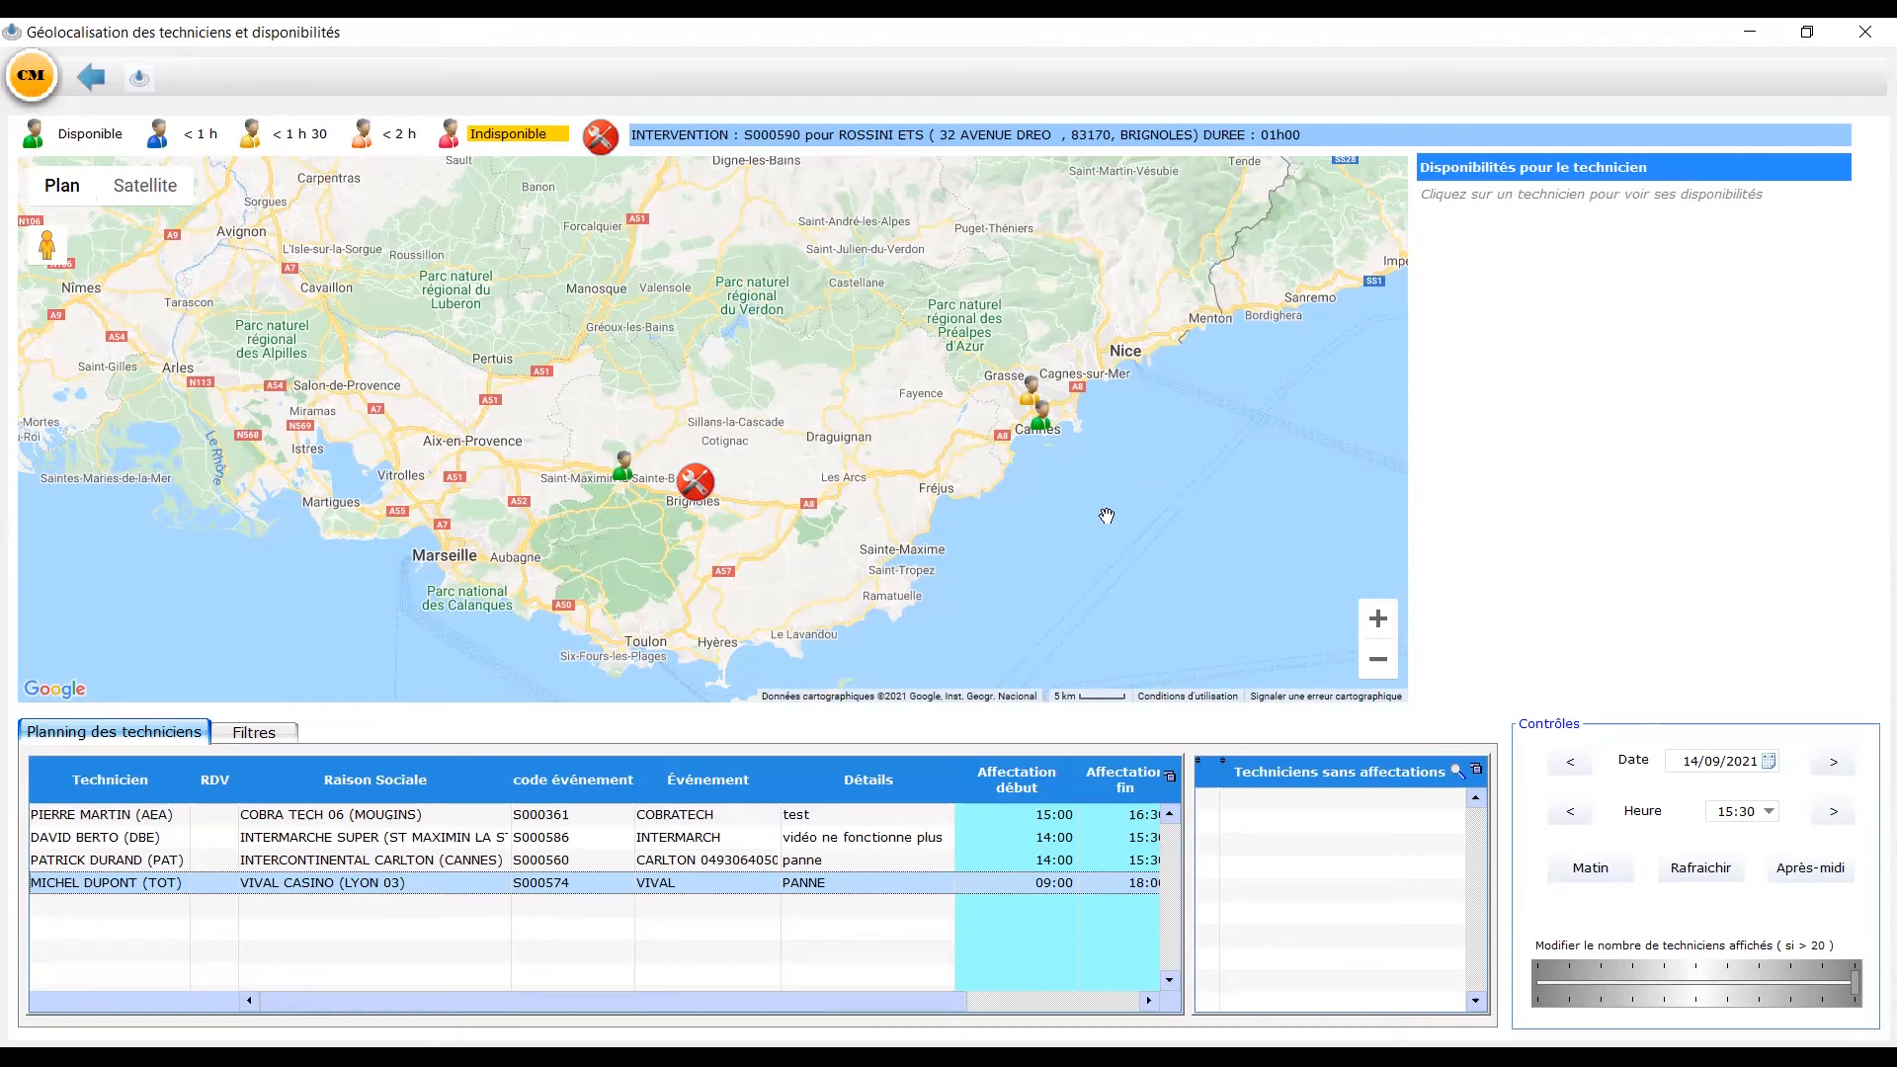
scroll(1106, 516, "up", 1)
scroll(1114, 530, "down", 2)
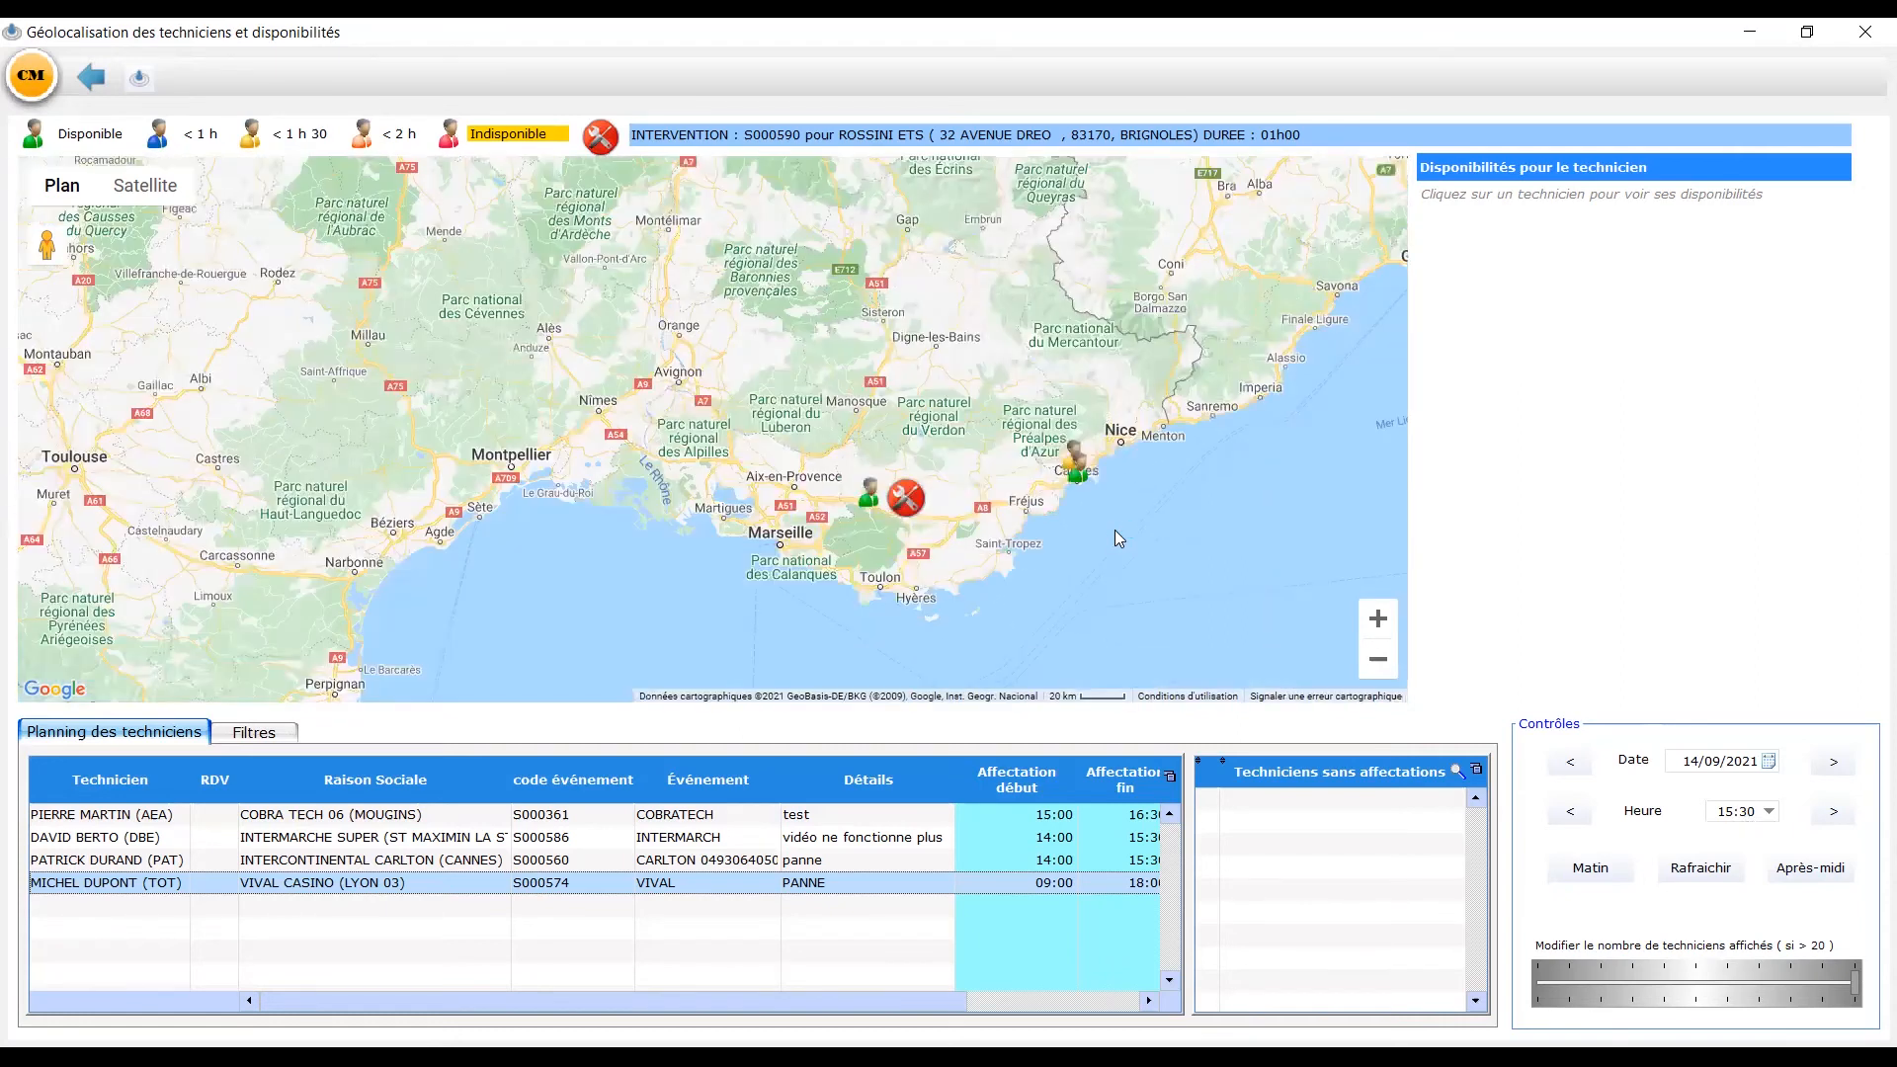
scroll(1021, 477, "down", 1)
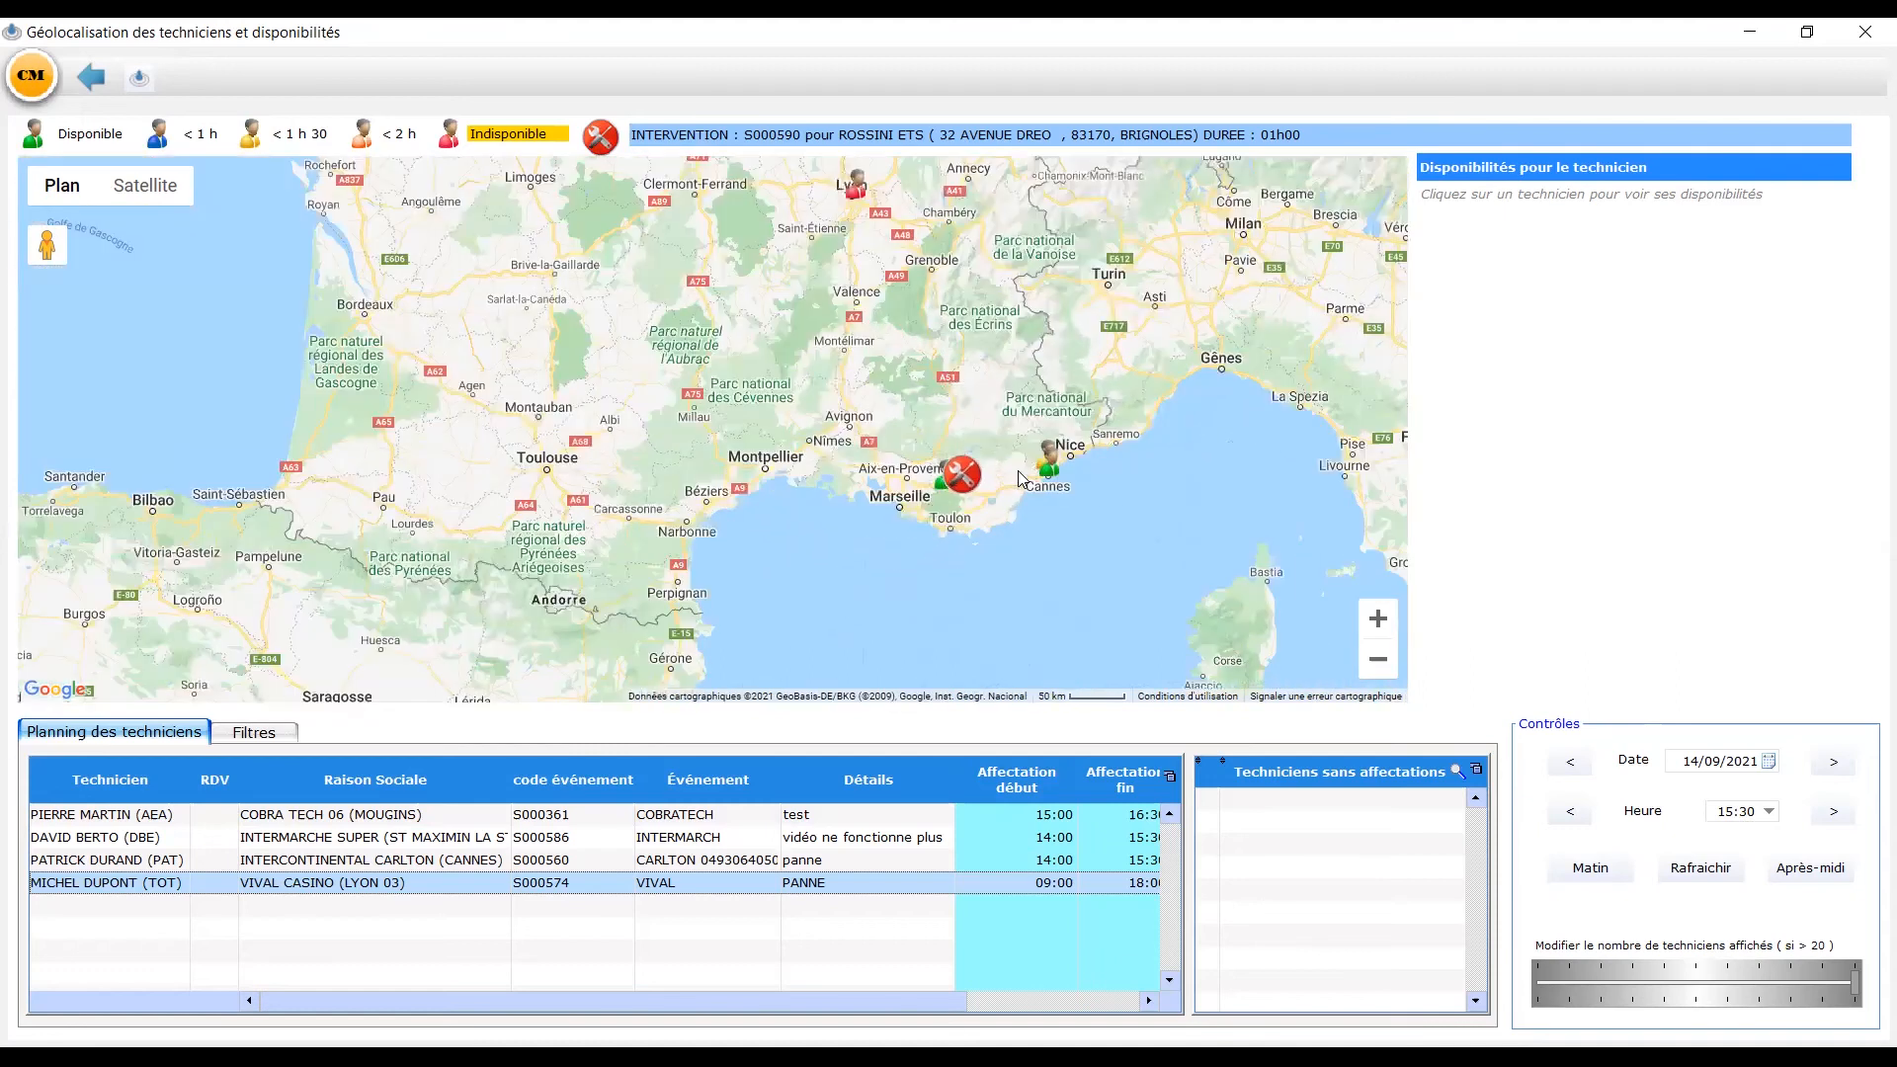
- Display the availability of the technician nearest the intervention, and view the planning assignment form without saving it
mouse_move(939, 491)
mouse_move(1055, 482)
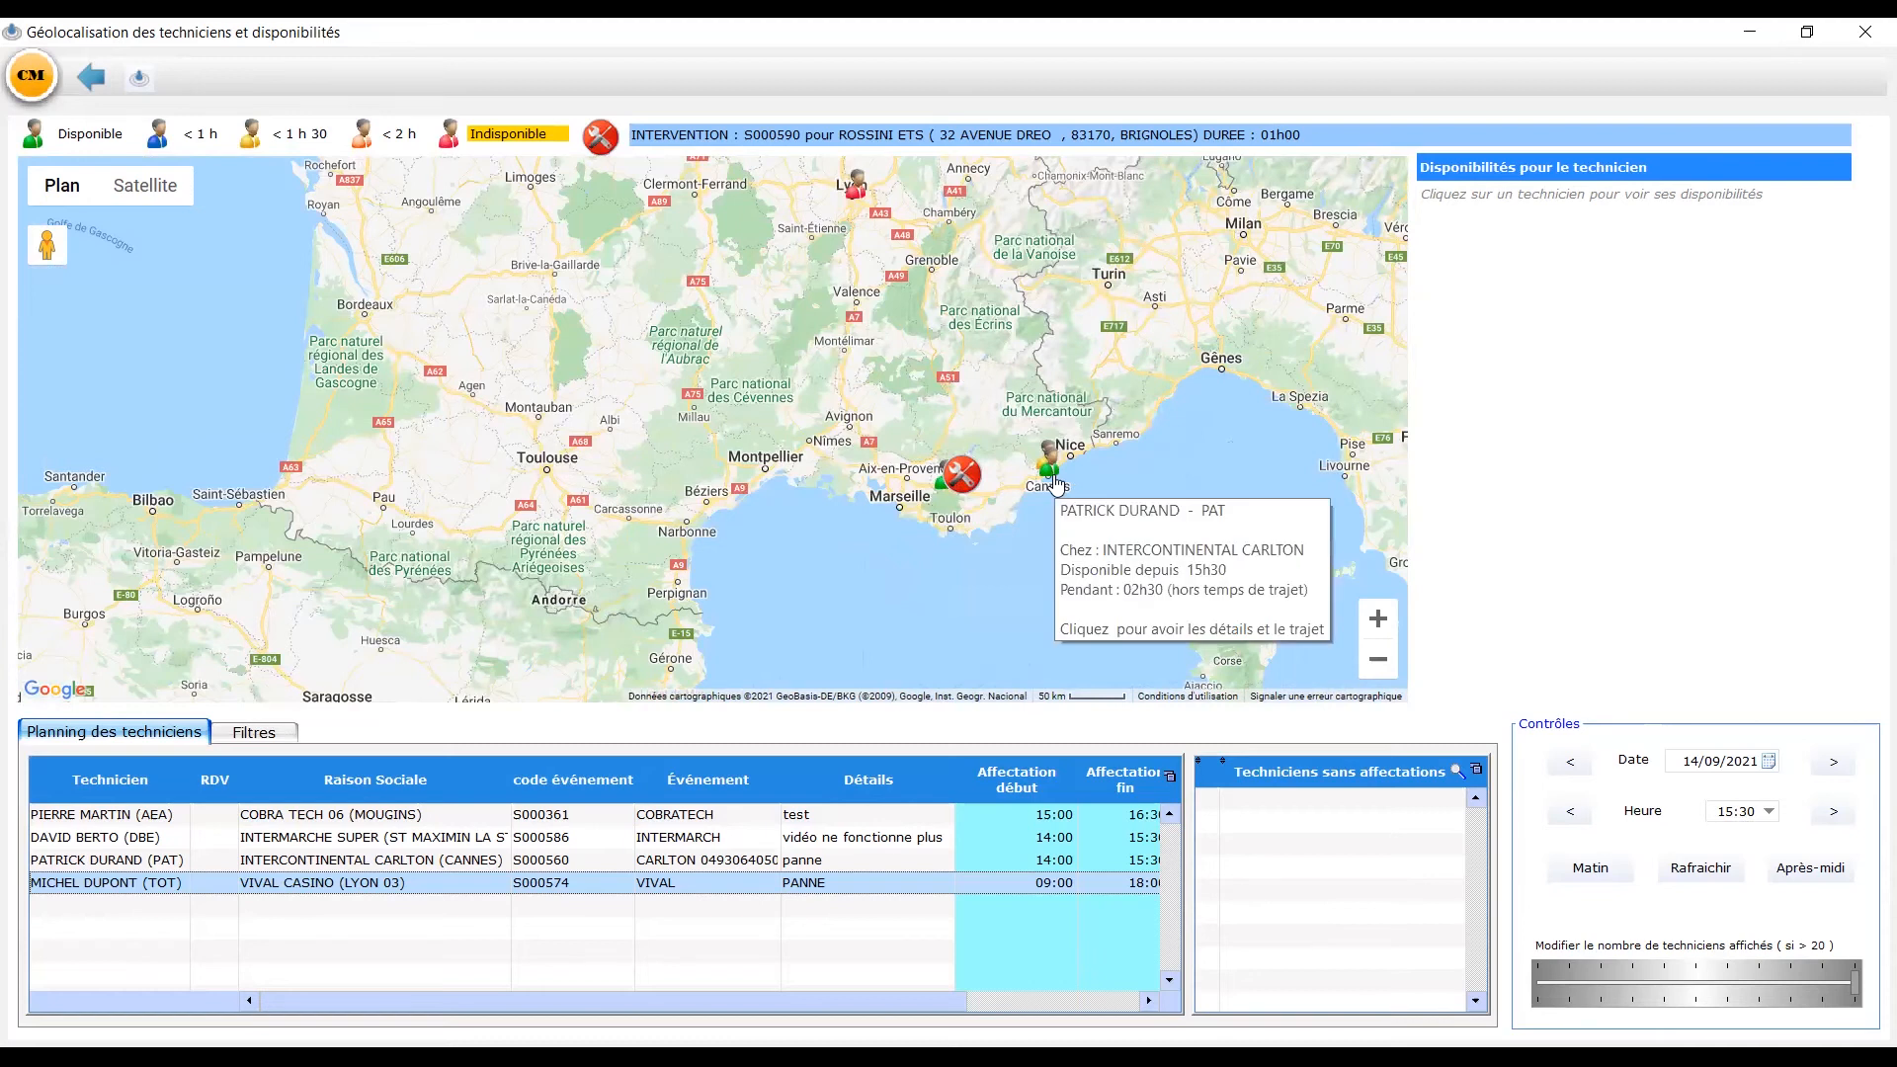
left_click(1057, 484)
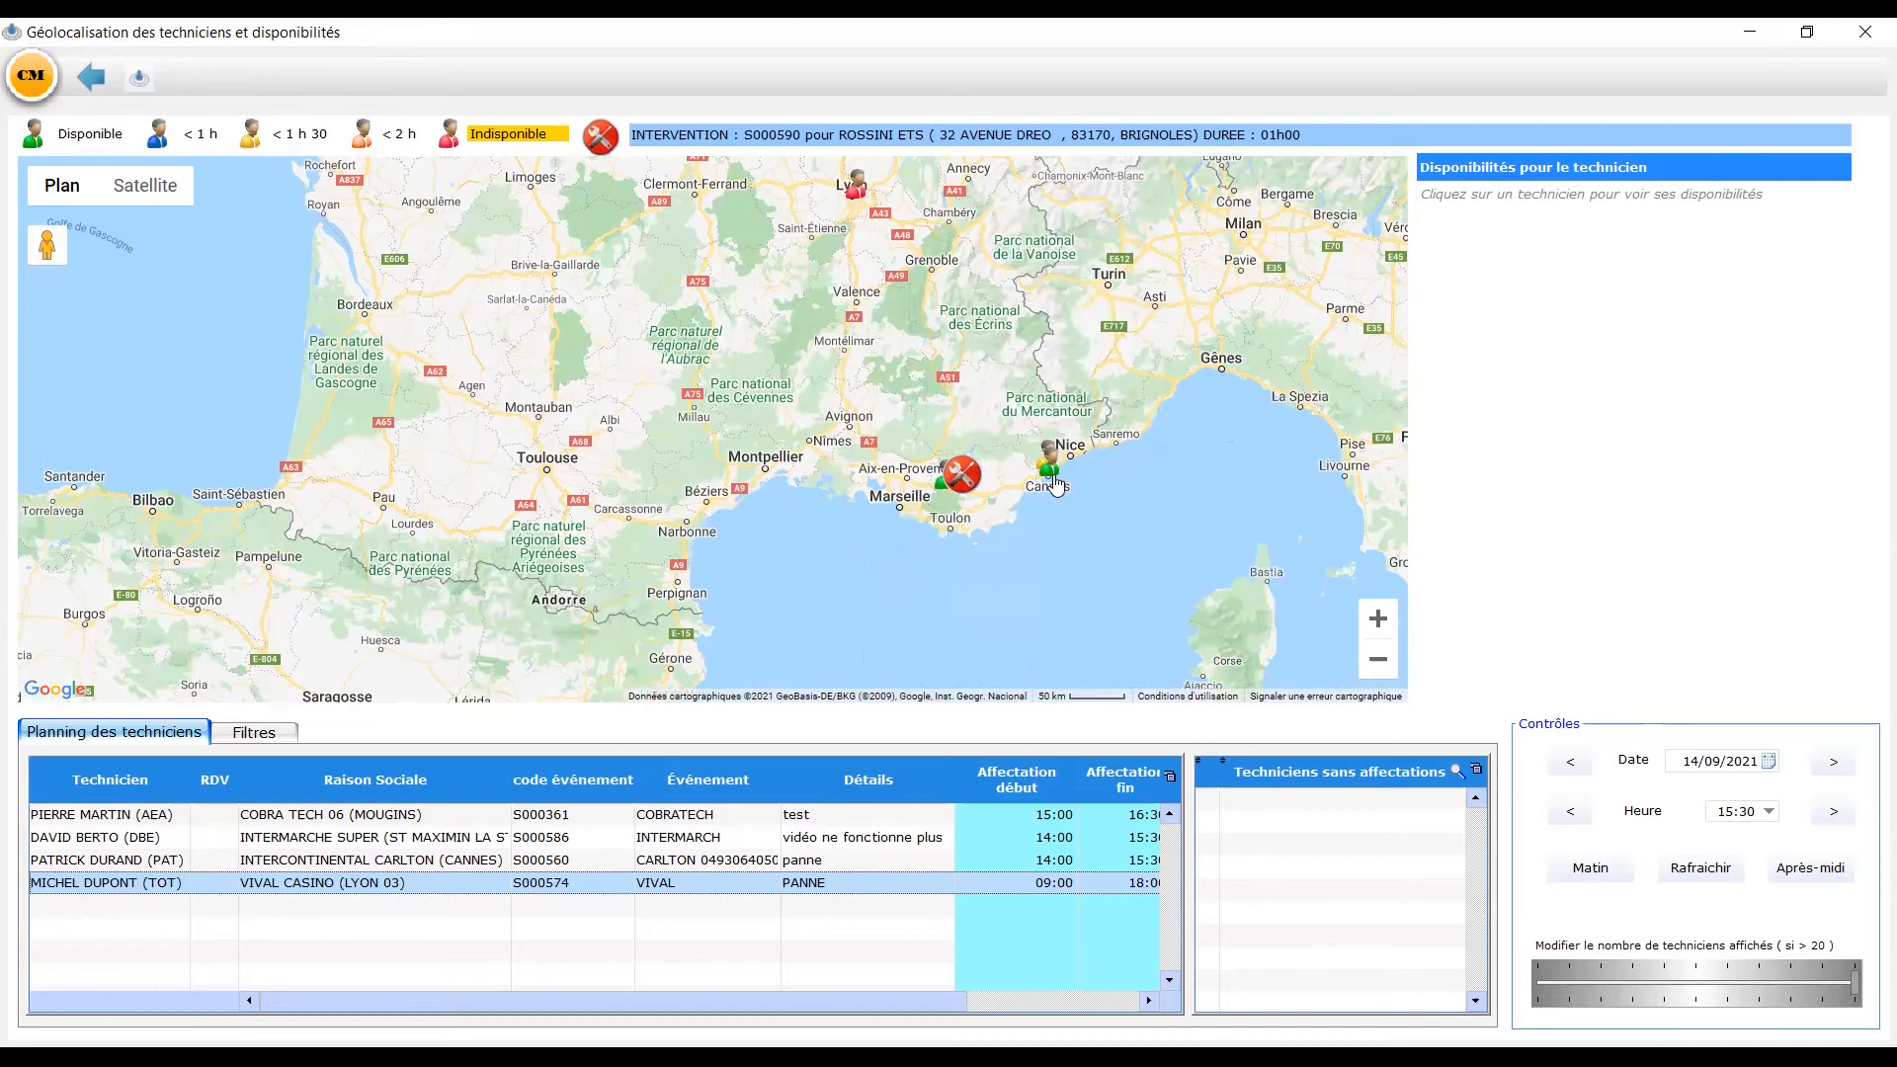
scroll(1056, 484, "up", 1)
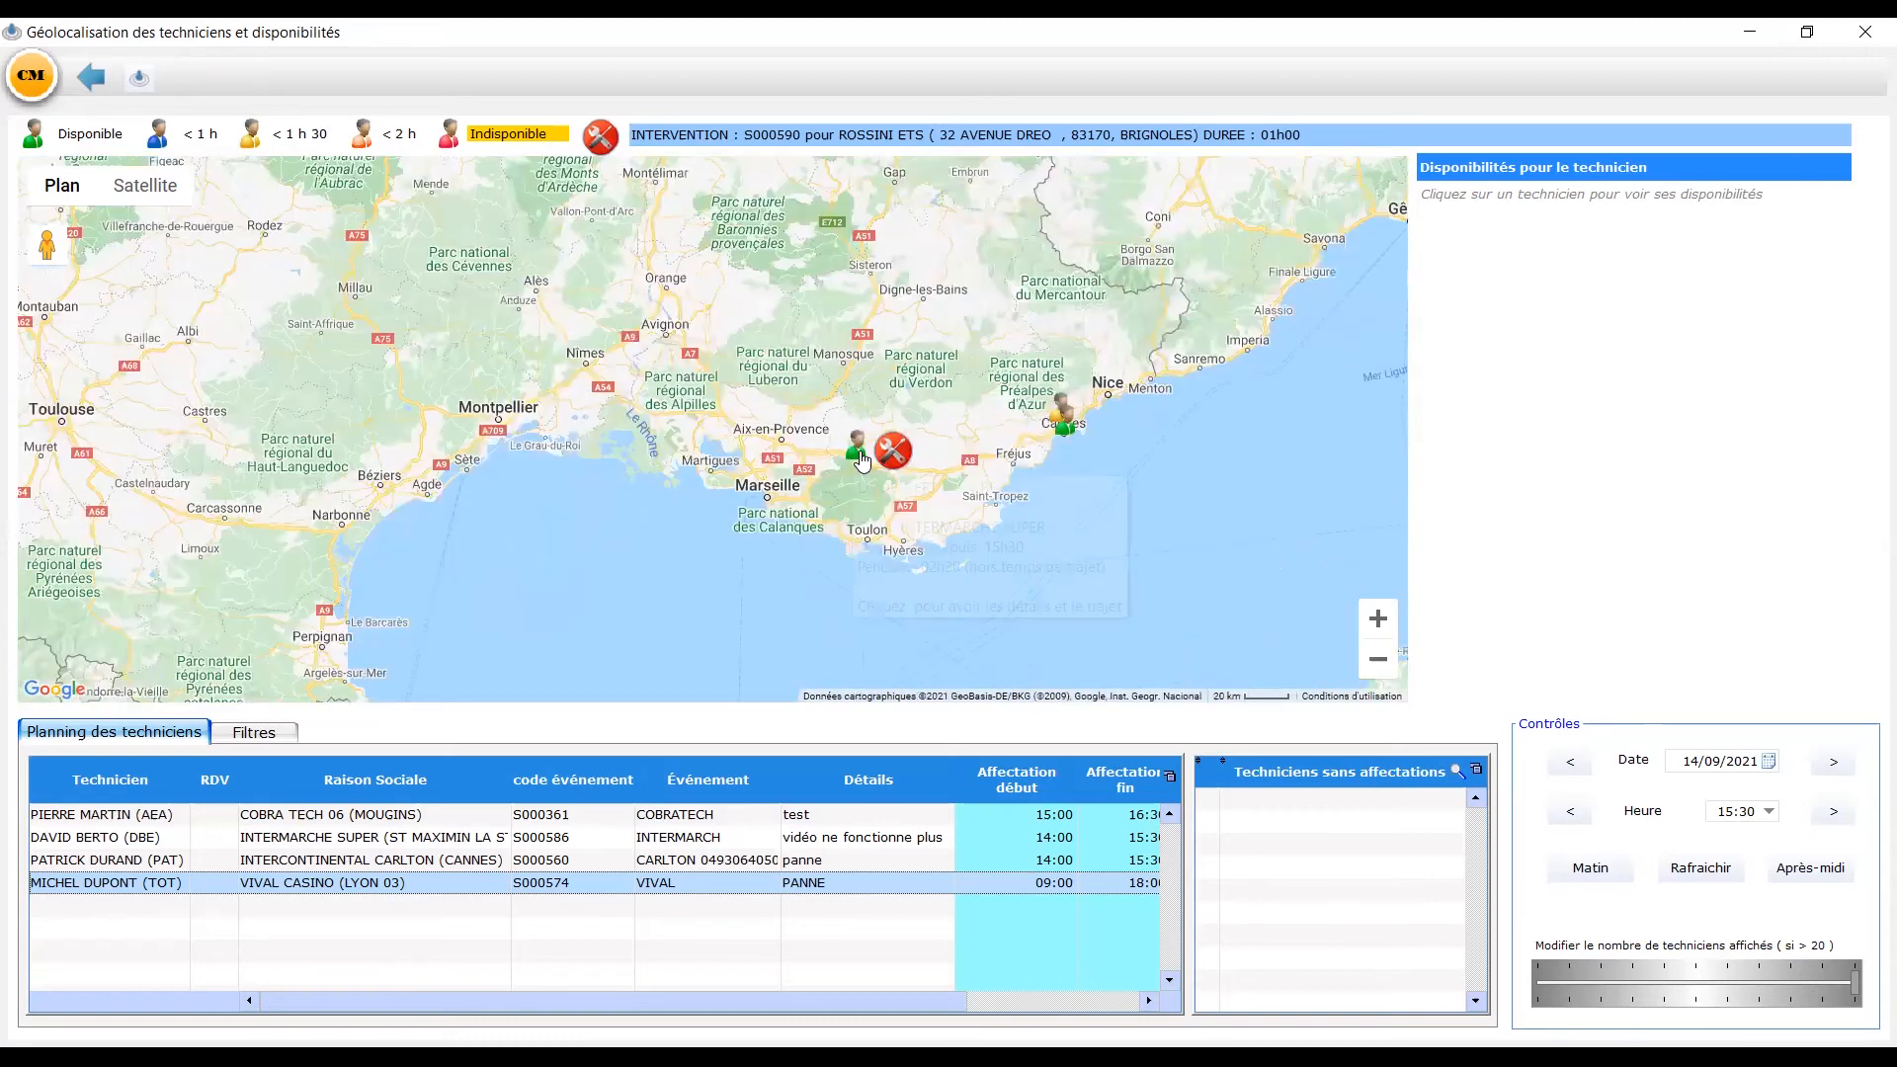
left_click(859, 459)
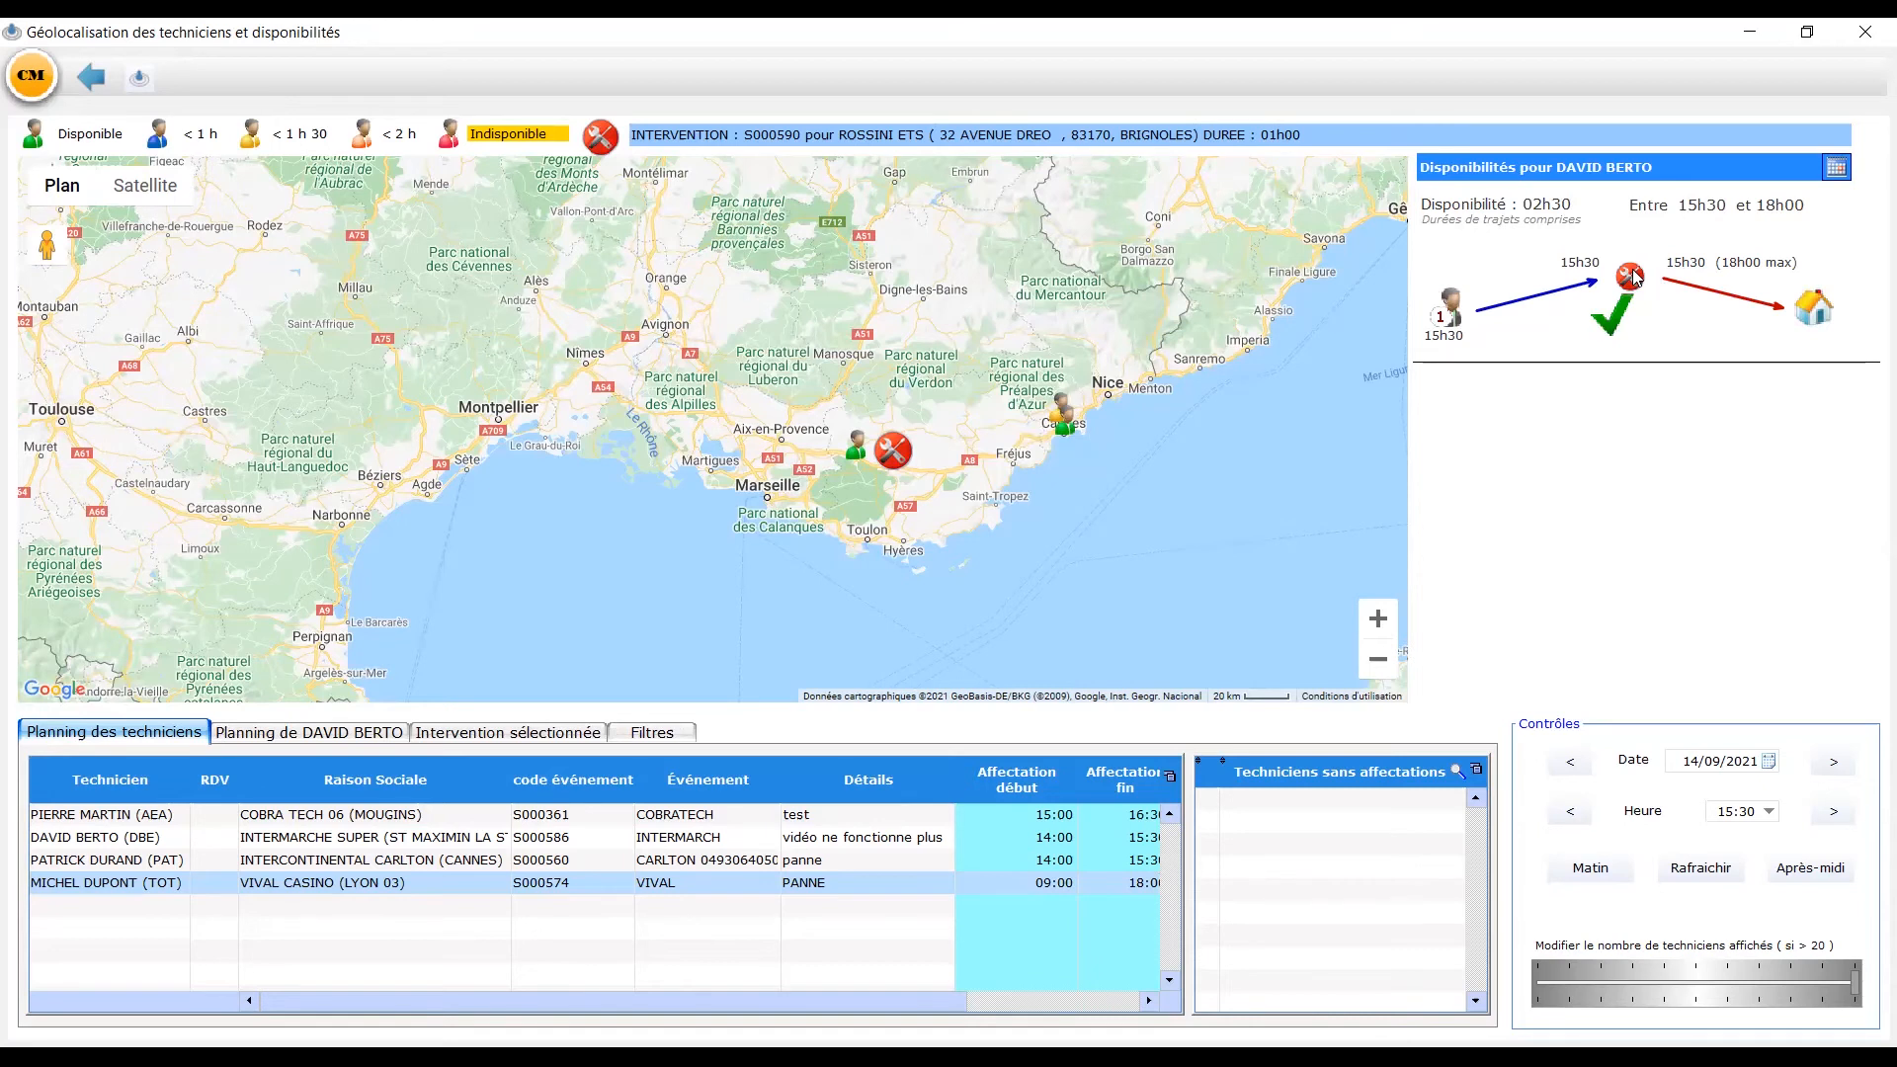
left_click(1838, 170)
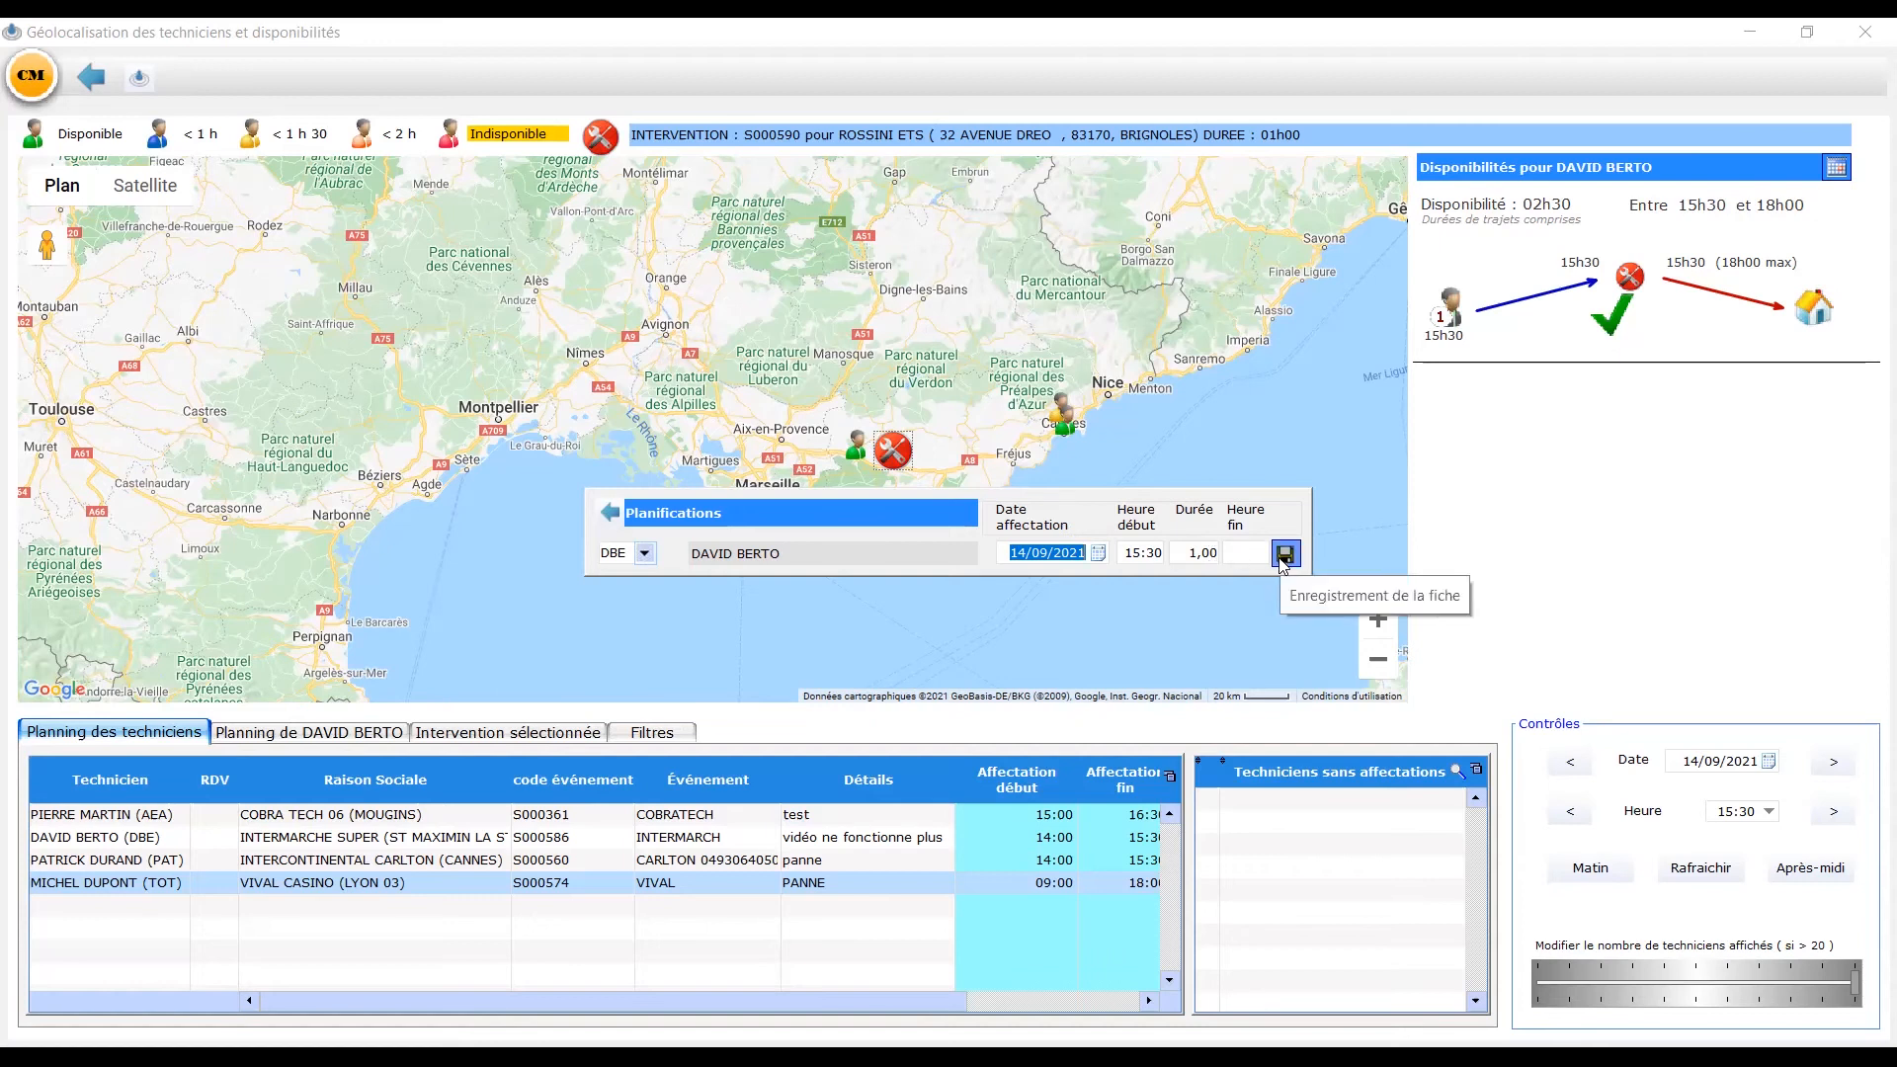
left_click(618, 511)
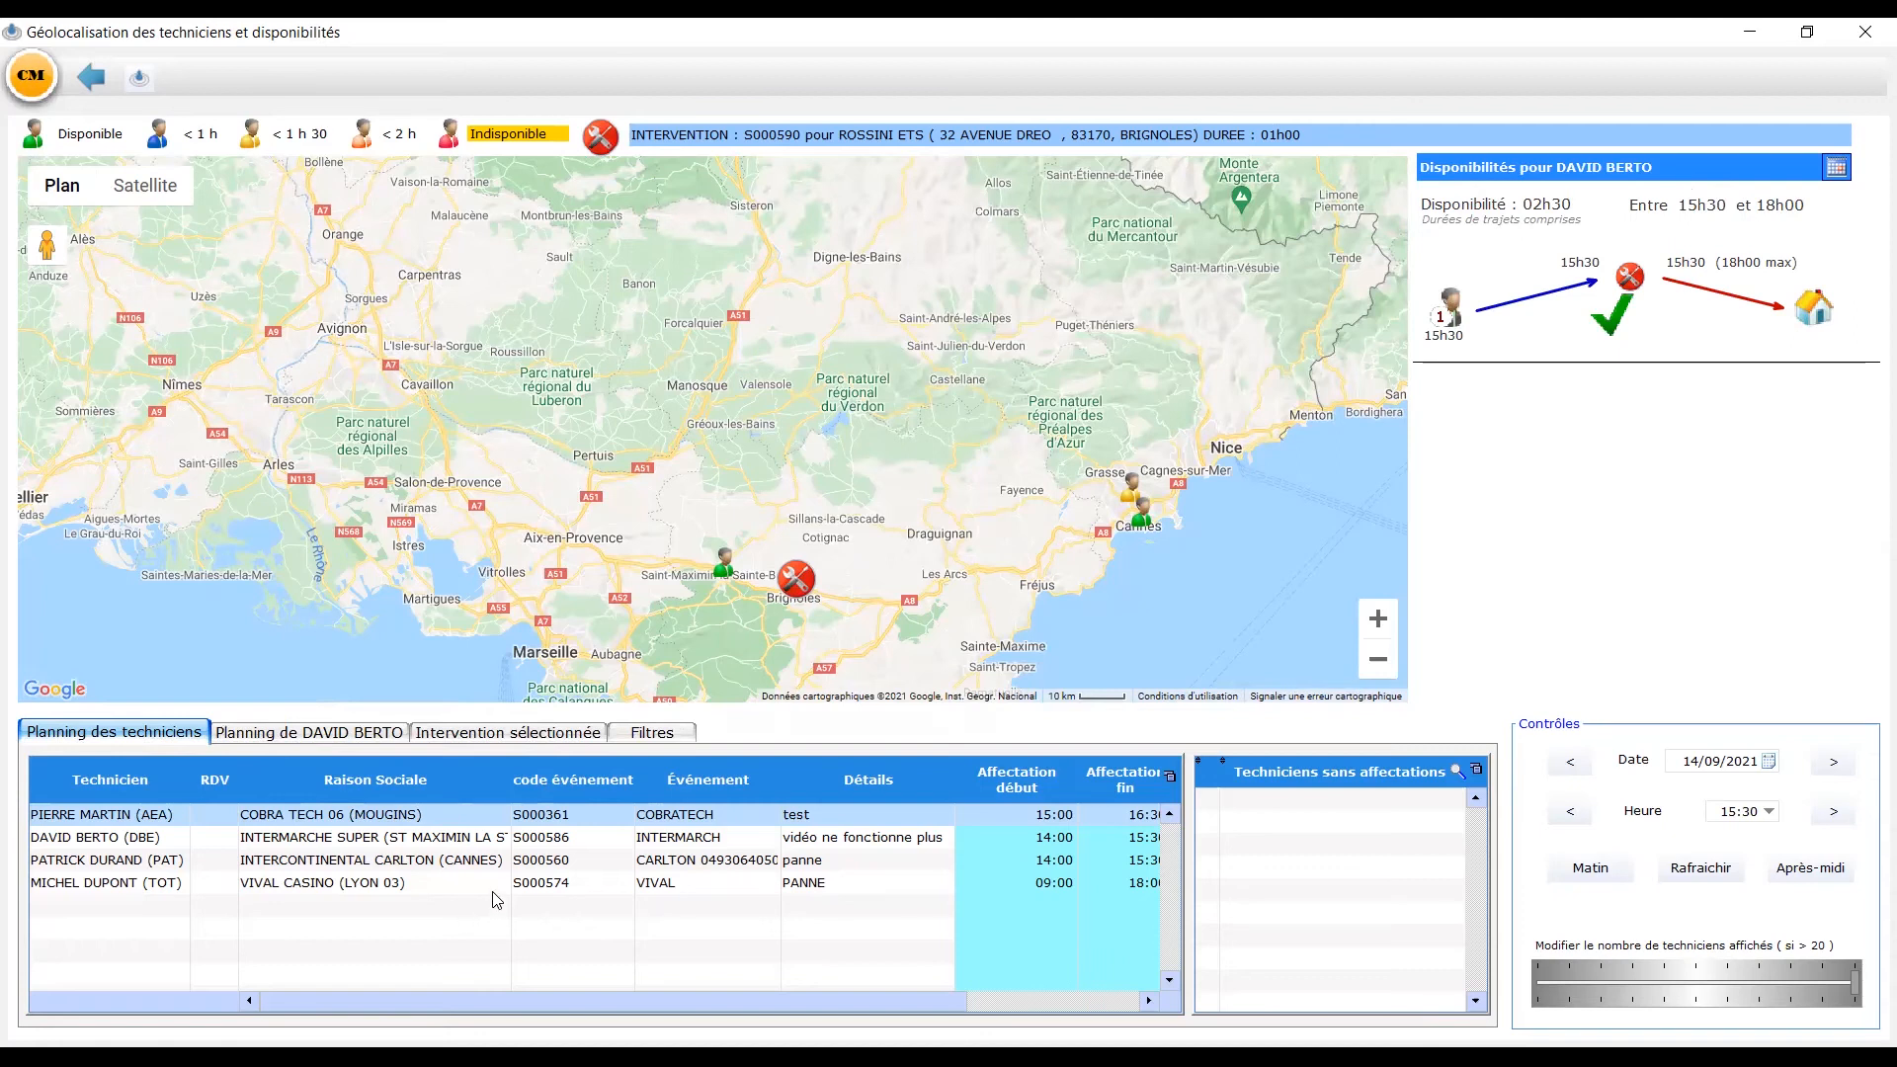
- Review the chosen technician's own planning and the details of the selected intervention
left_click(353, 737)
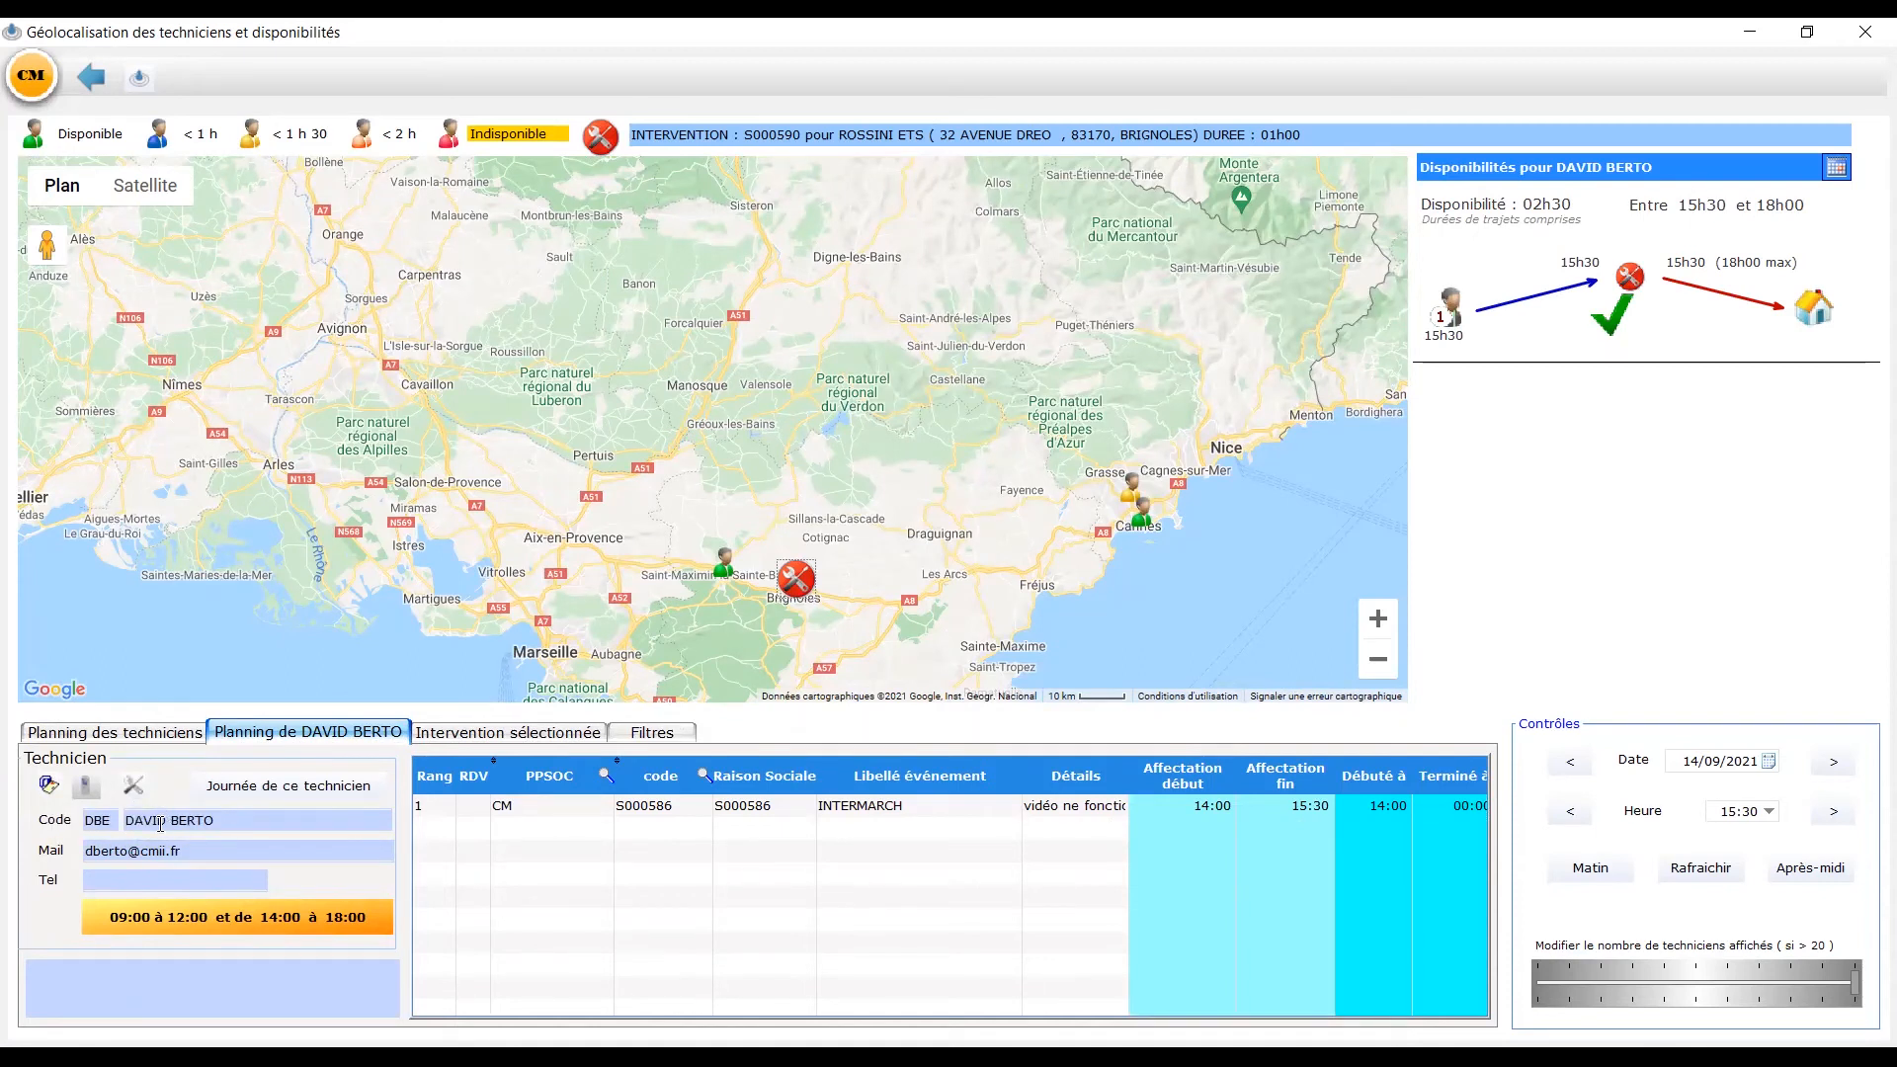
left_click(474, 738)
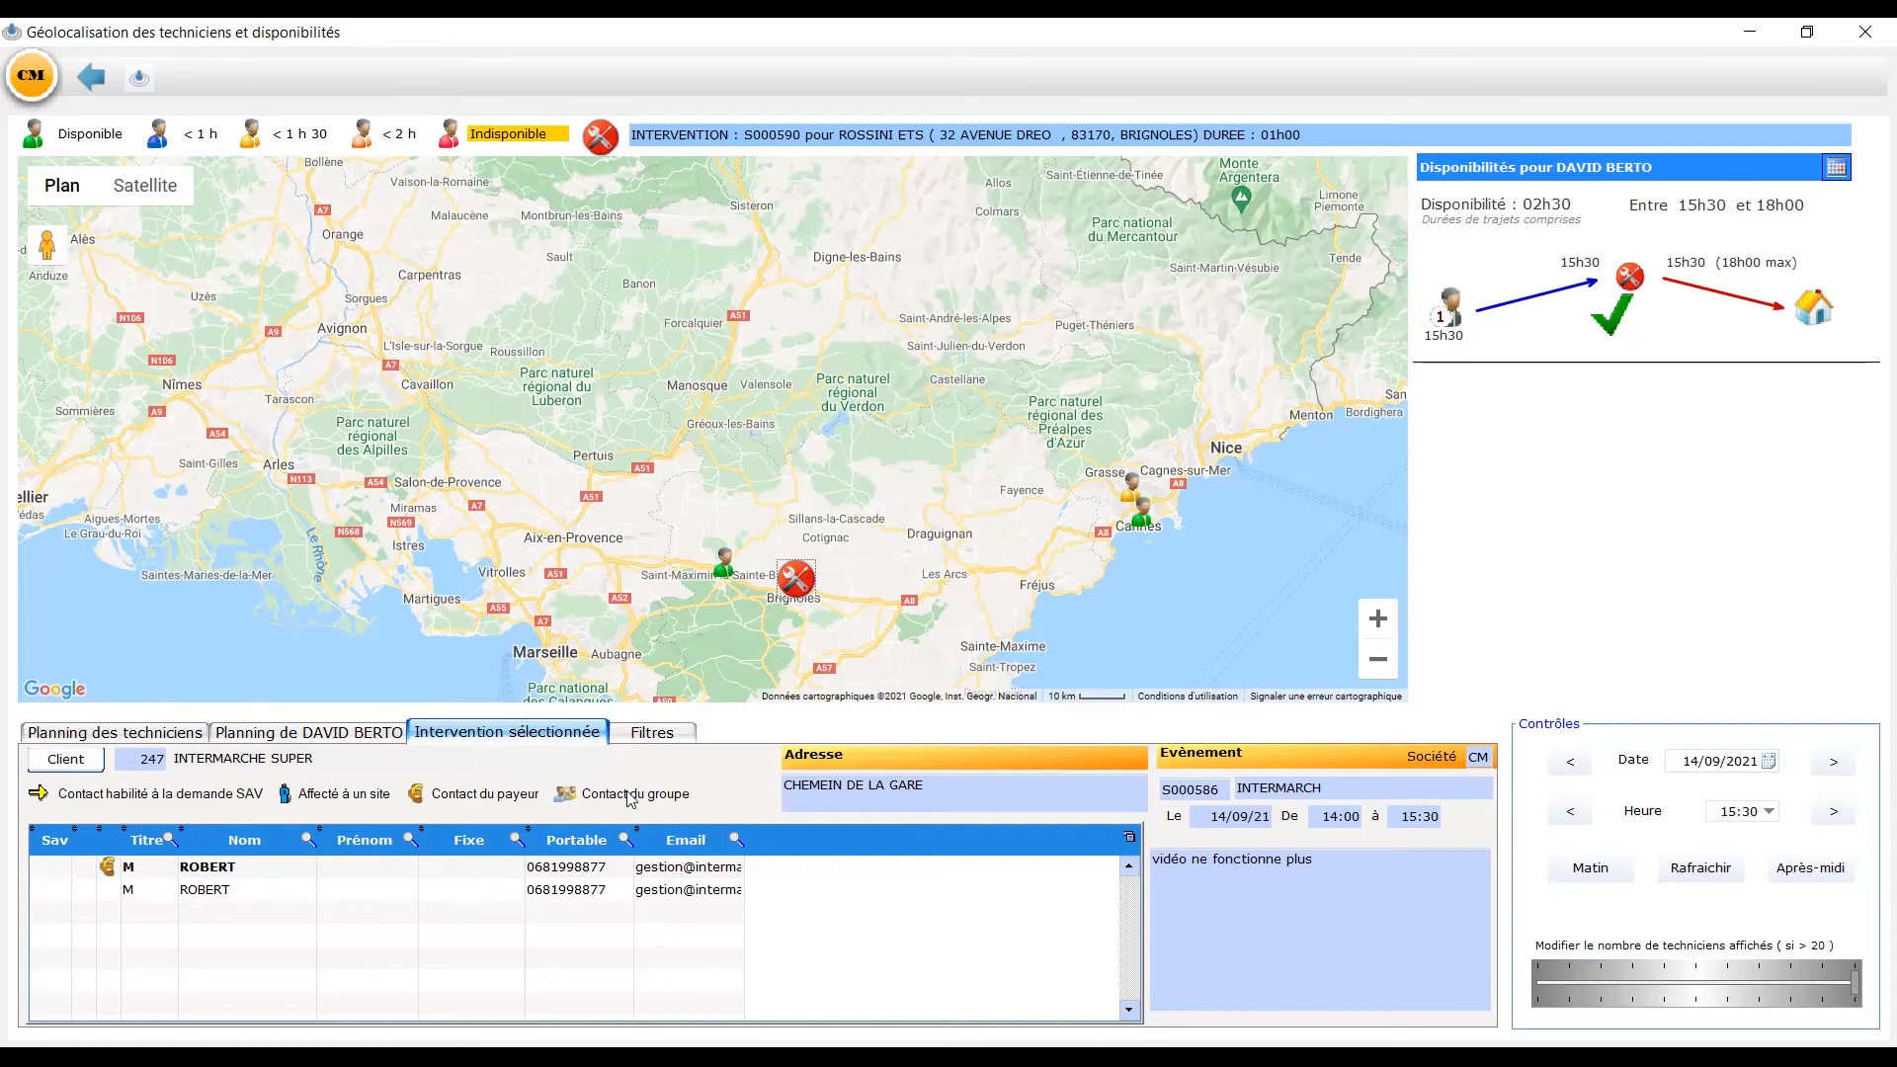
- Filter the technicians on the map by activity 01 ALARME INTRUSION and inspect the filtered map
left_click(672, 736)
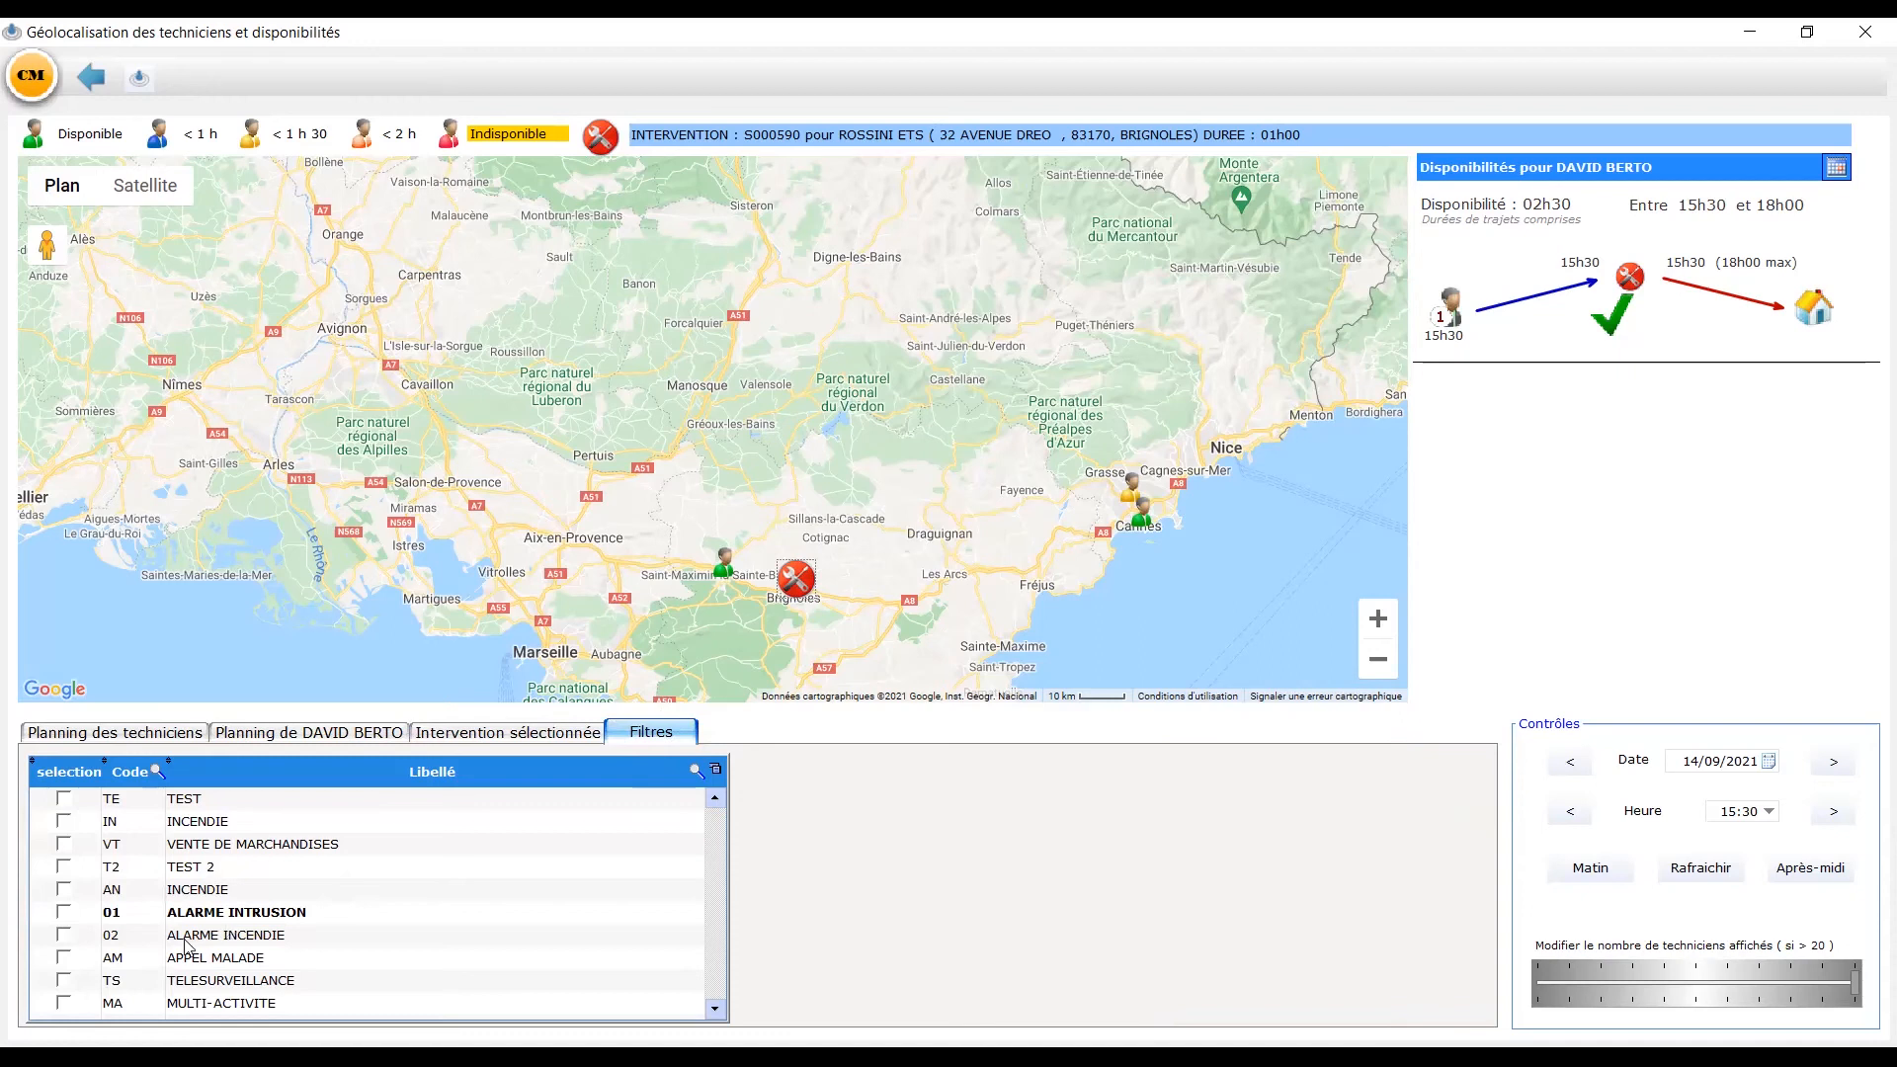
left_click(64, 913)
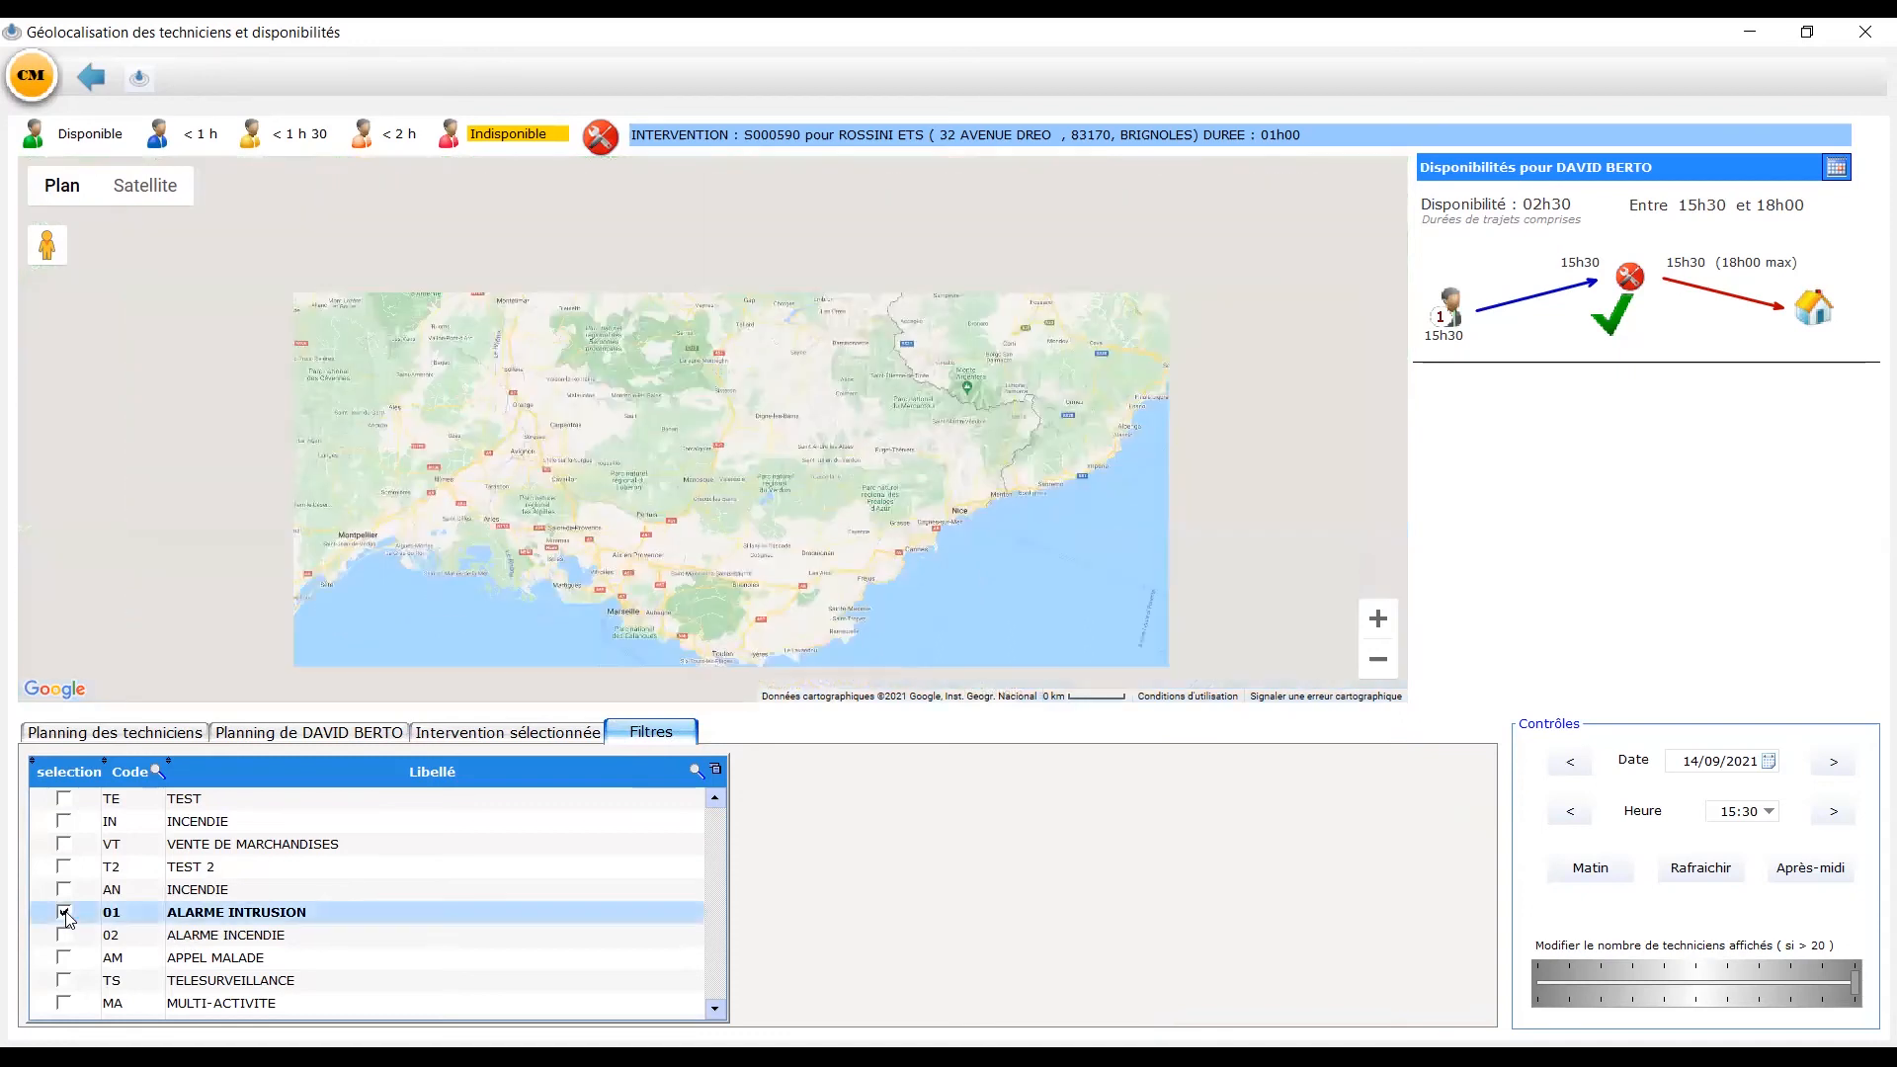
scroll(739, 529, "up", 1)
left_click_drag(676, 298, 733, 529)
scroll(594, 220, "up", 1)
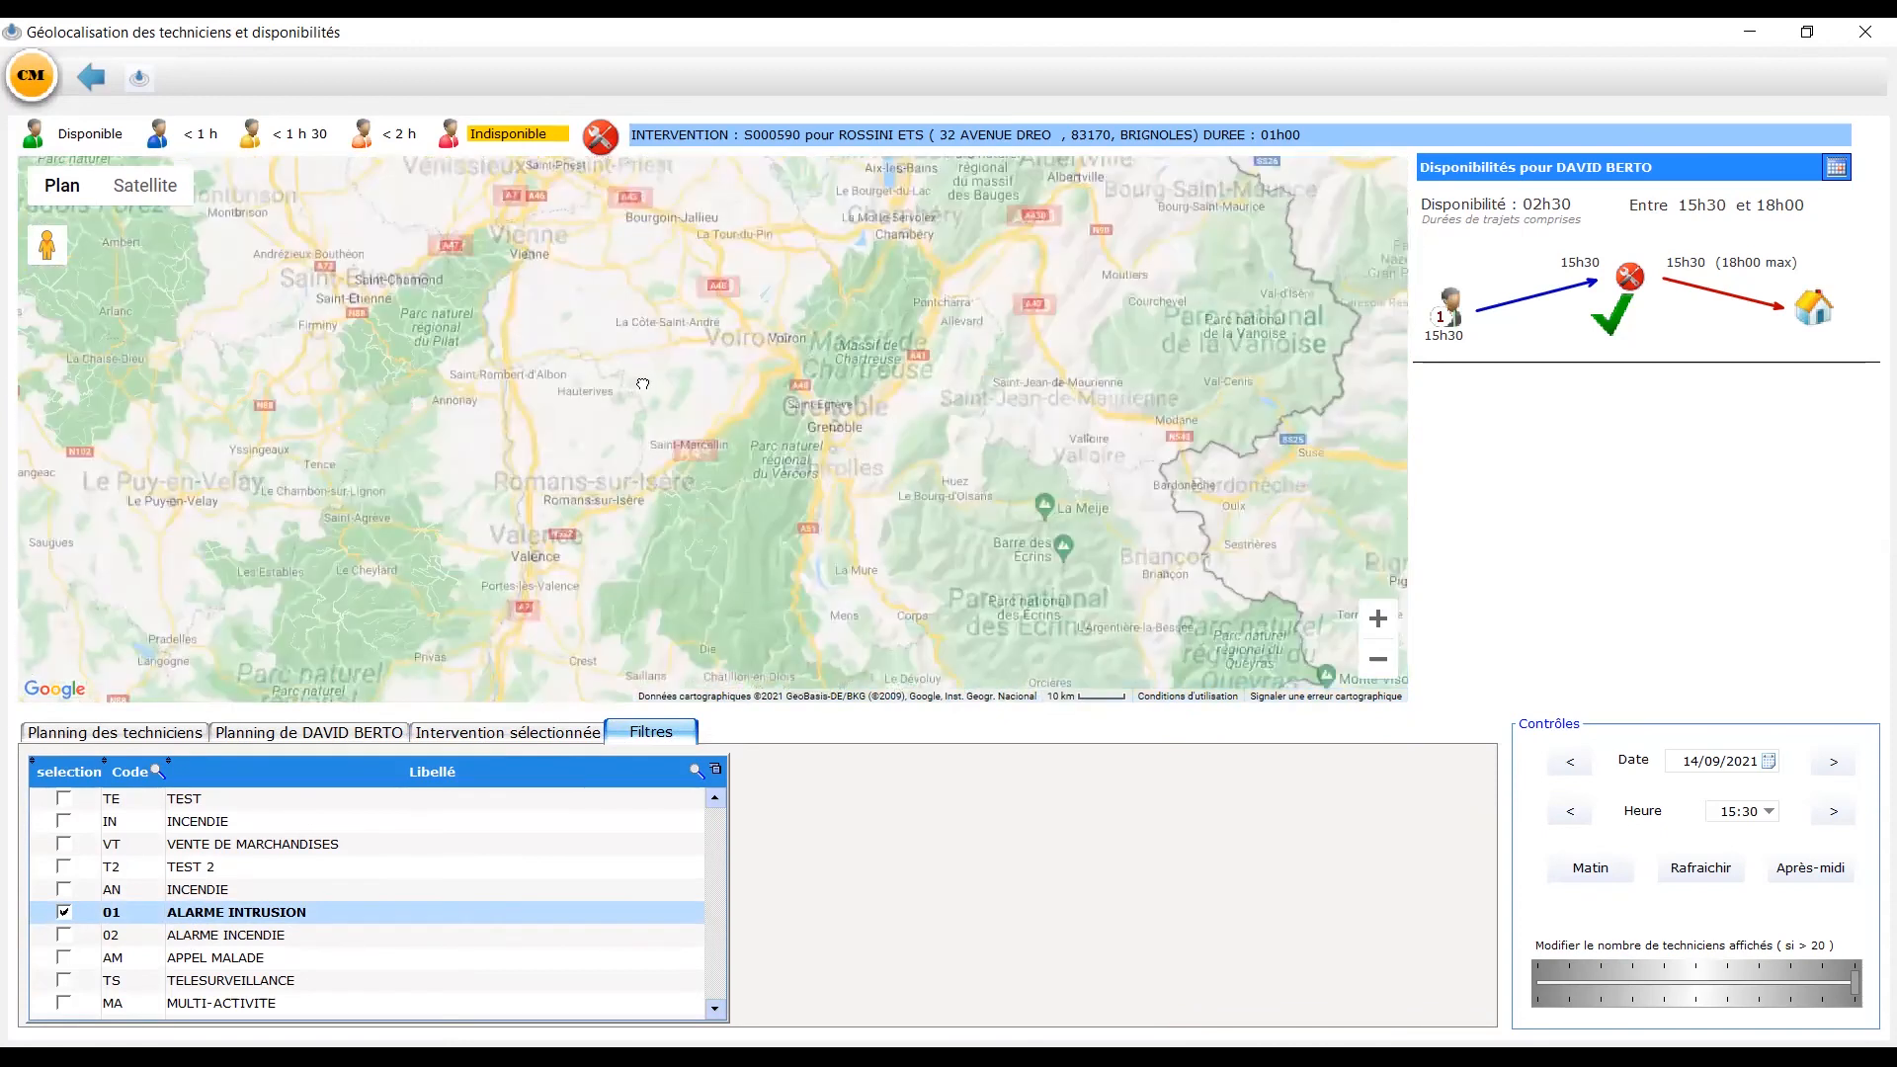
- Assign the intervention to the available technician nearest the site on the filtered map, for 14/09/2021 at 15:30 with a duration of 1,00
left_click_drag(643, 384, 652, 371)
scroll(597, 279, "up", 2)
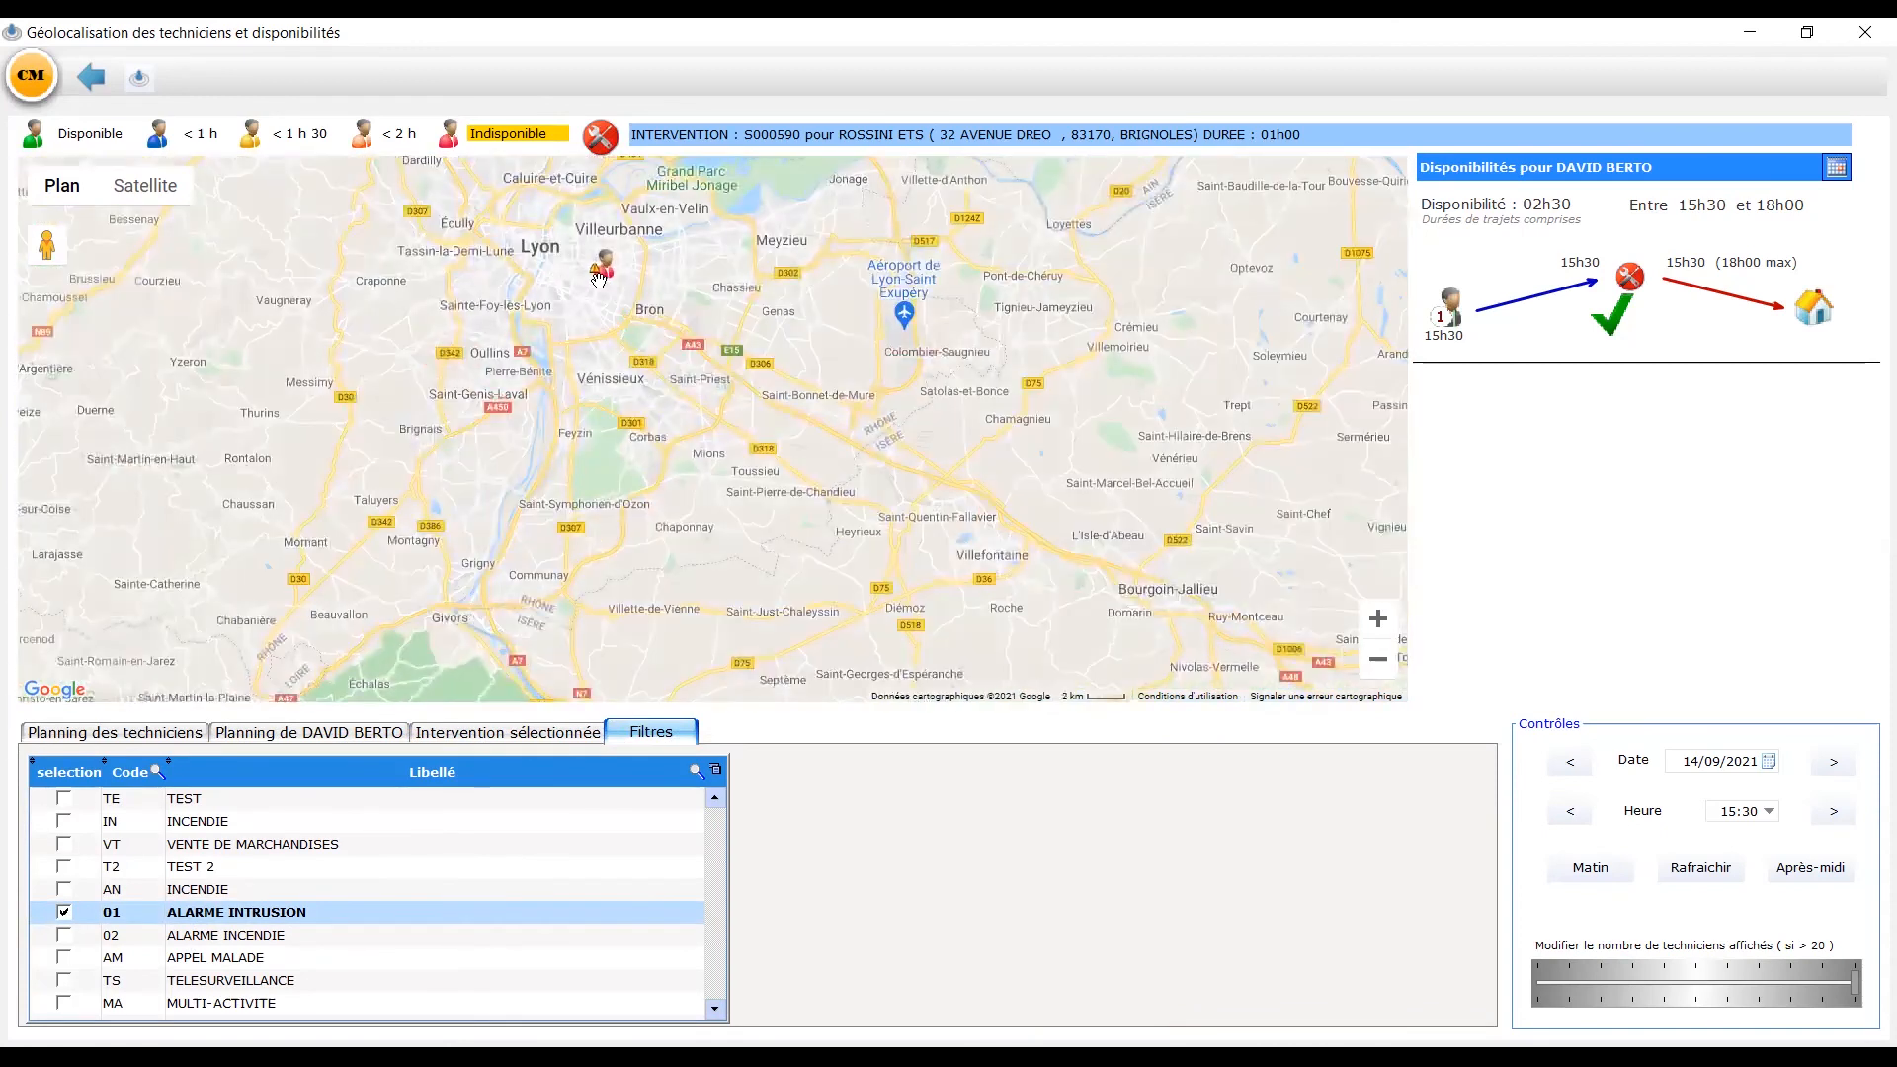
scroll(639, 319, "down", 2)
left_click_drag(662, 377, 632, 325)
left_click_drag(711, 531, 639, 473)
scroll(638, 473, "up", 1)
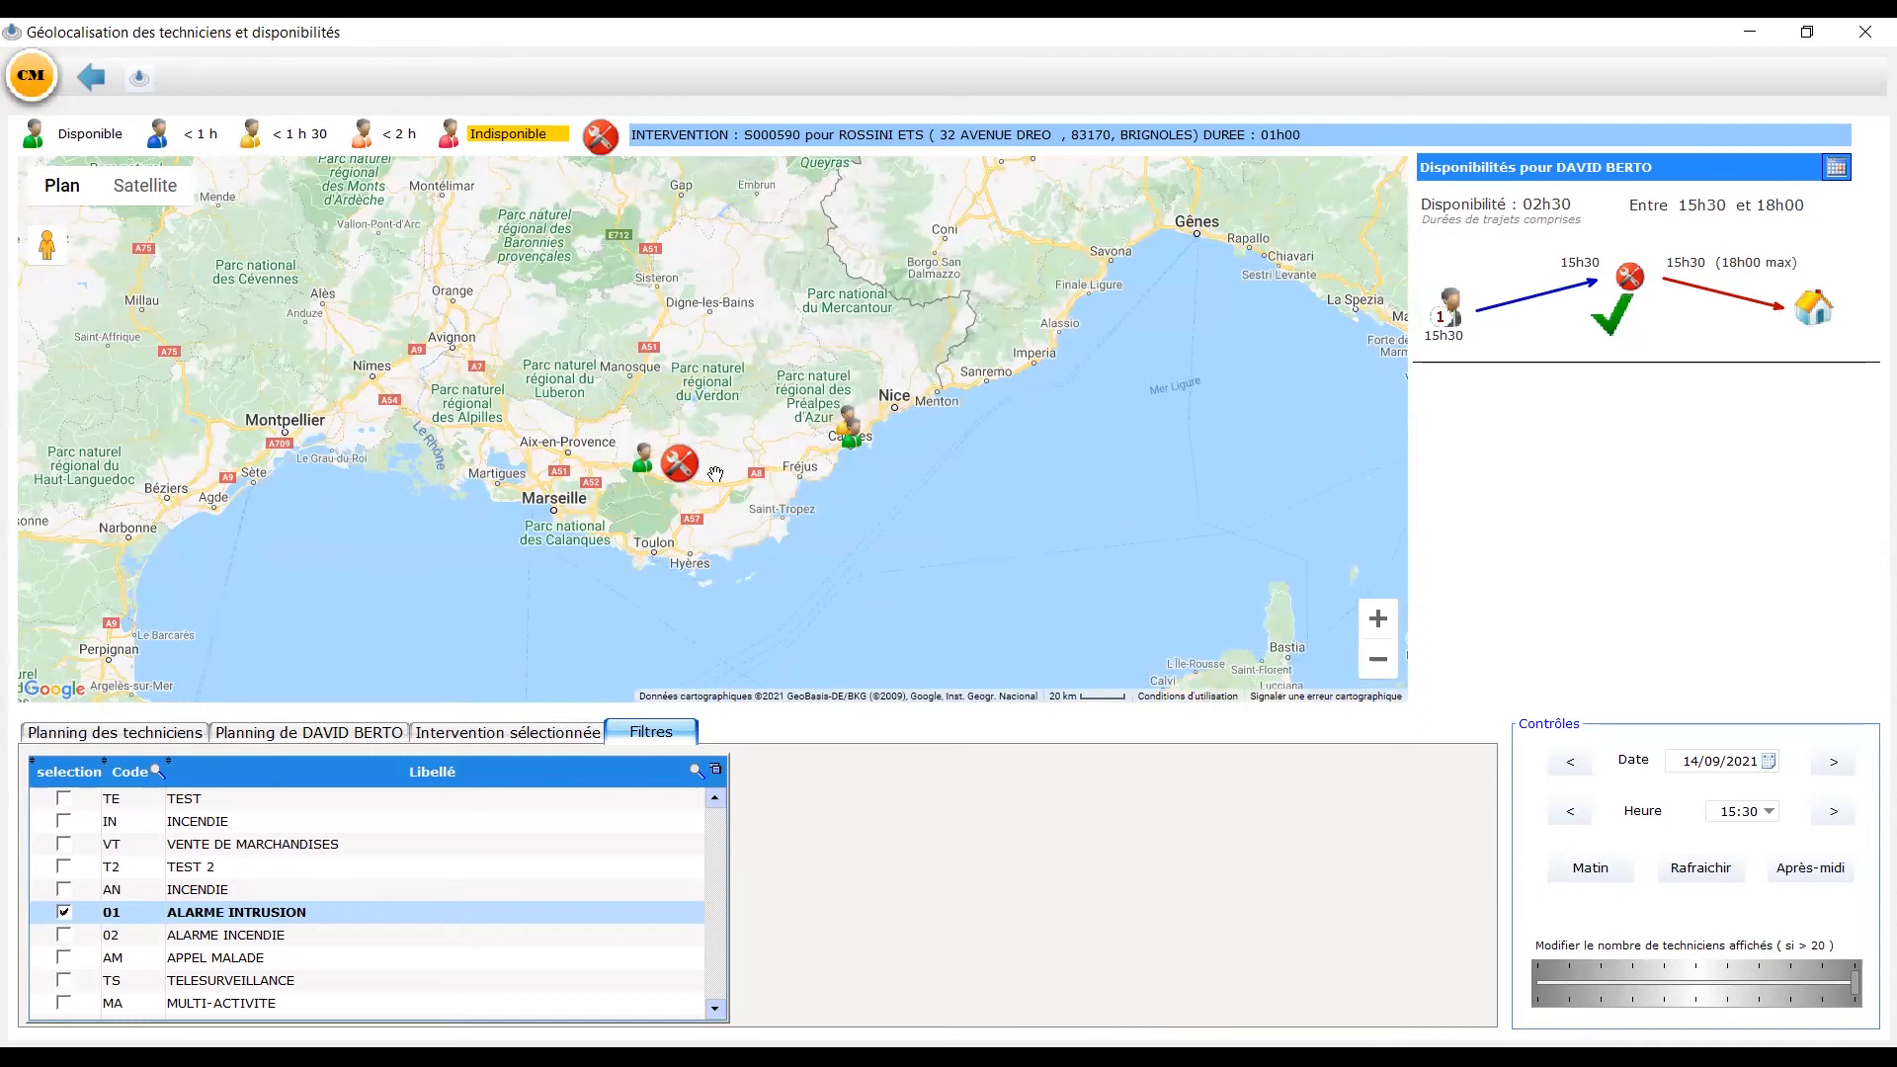
mouse_move(642, 473)
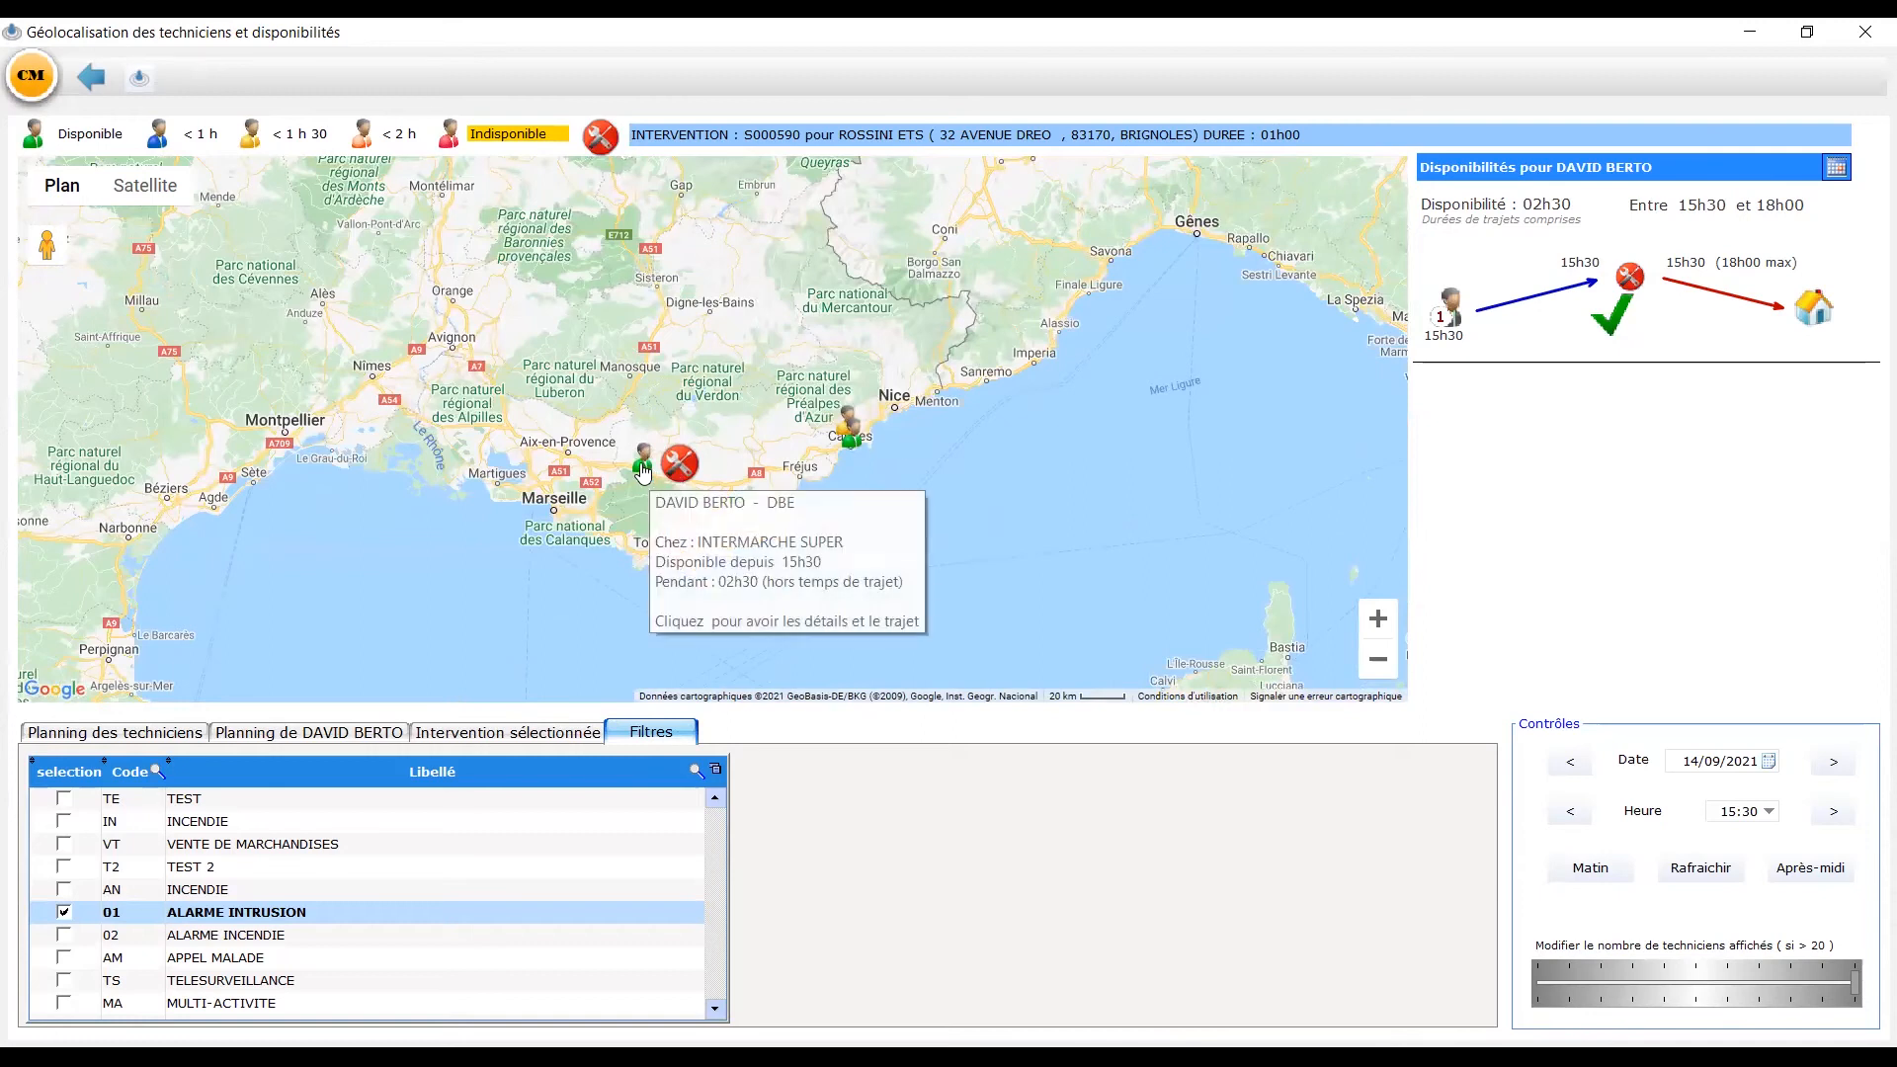
left_click(1836, 169)
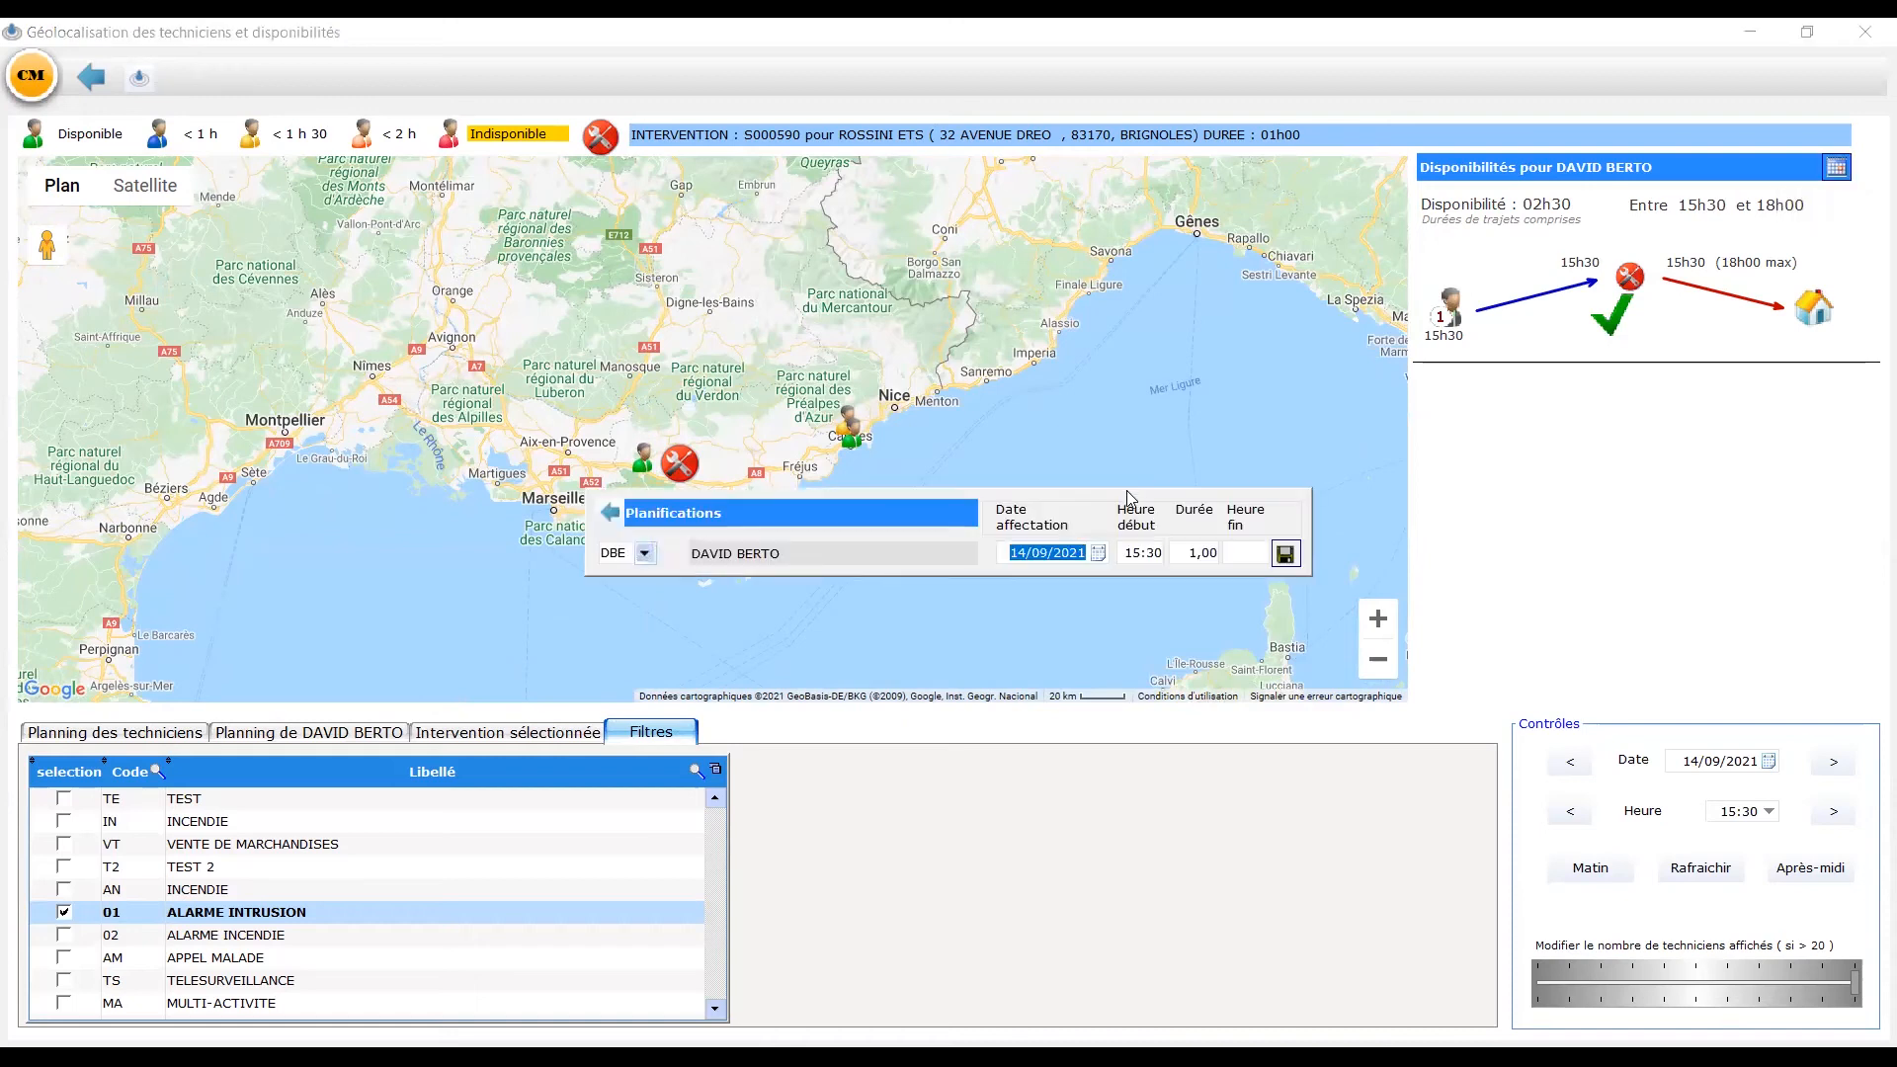
left_click(1288, 555)
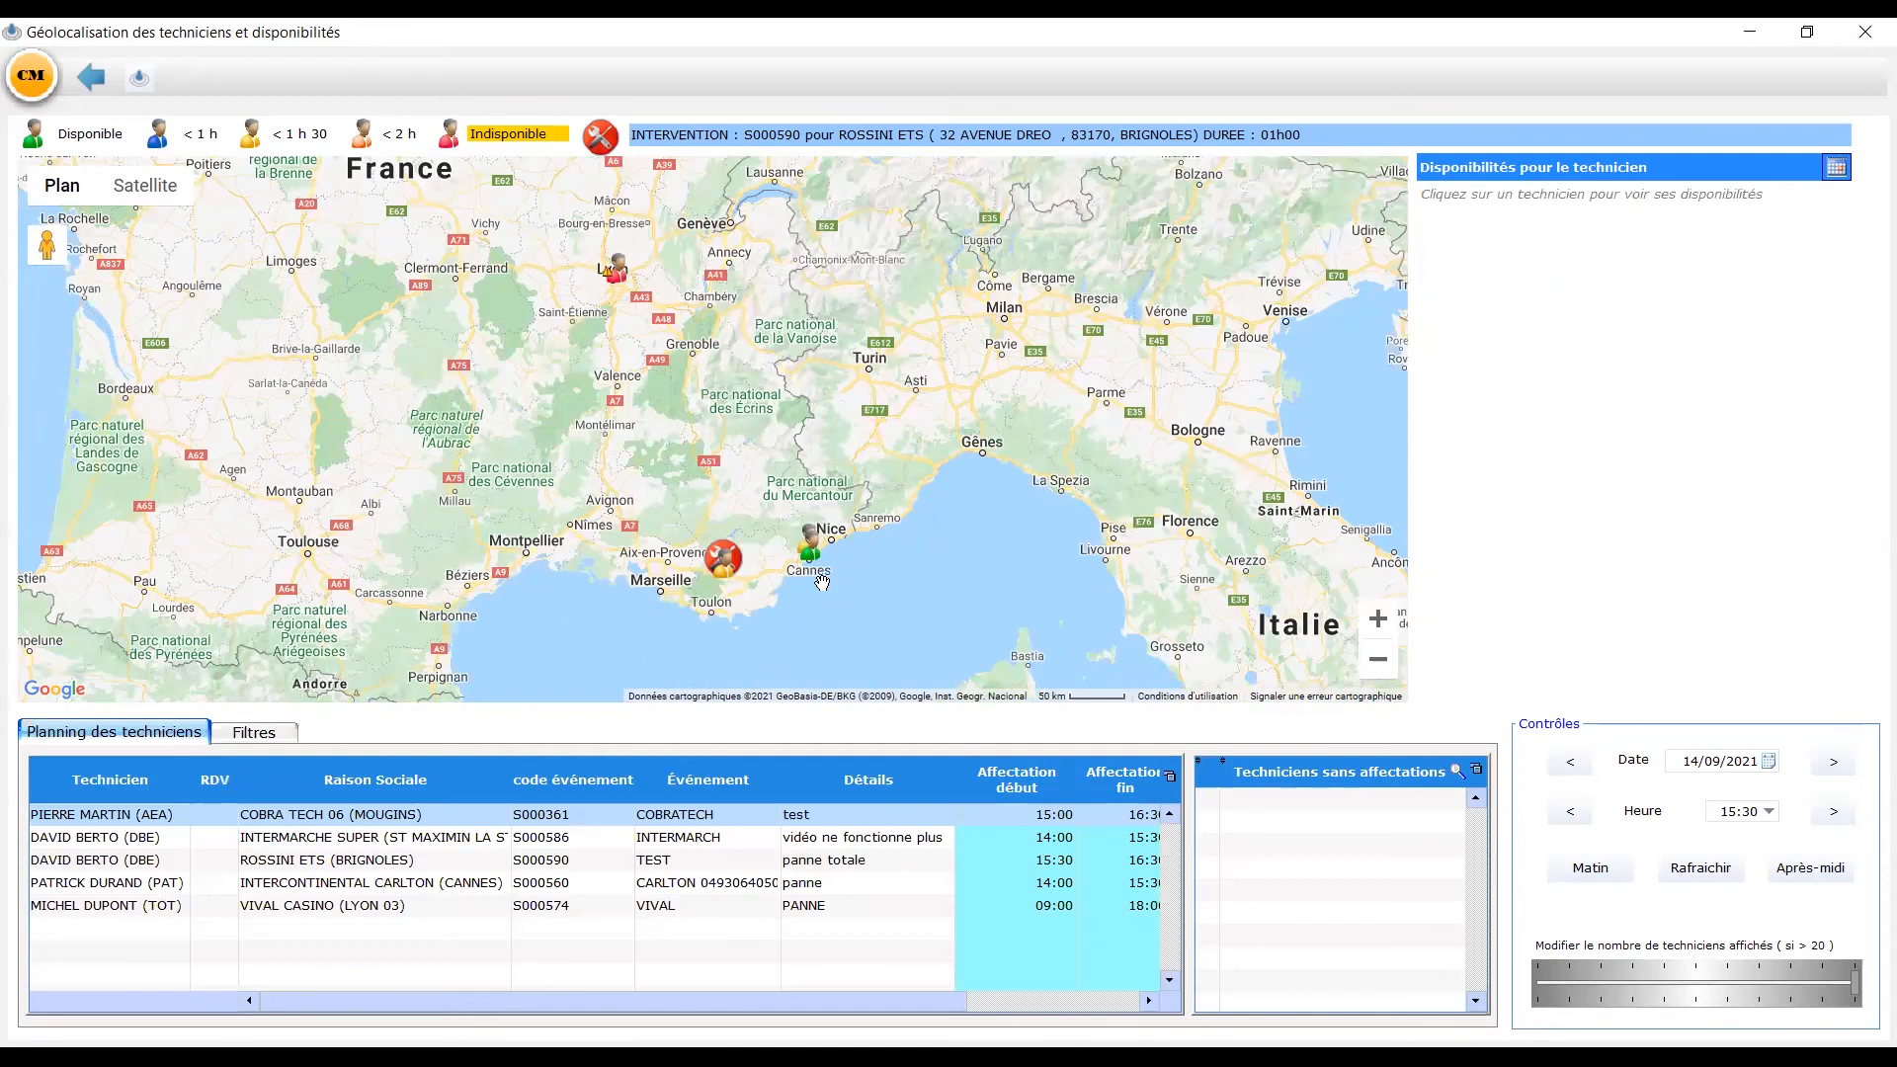
- Return to the intervention record, save it, and close the confirmation e-mail without sending it
left_click(600, 136)
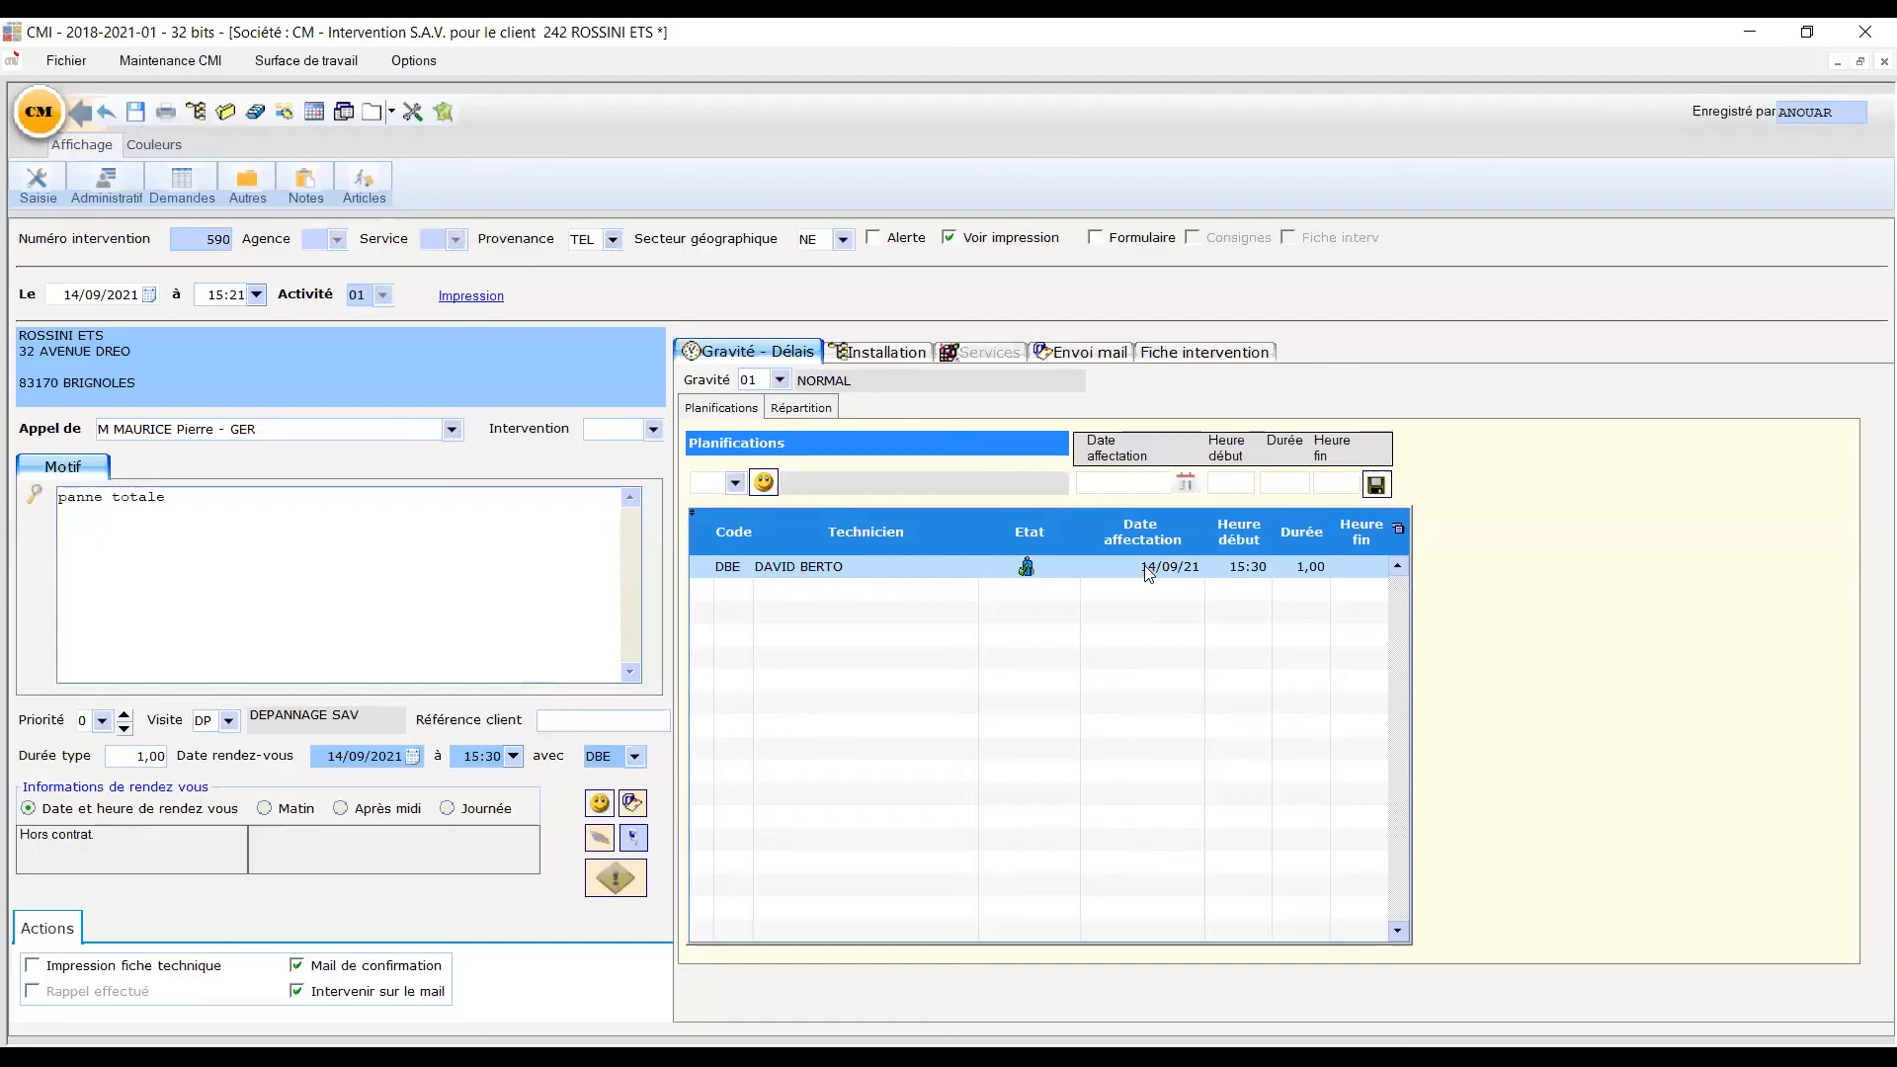
left_click(137, 112)
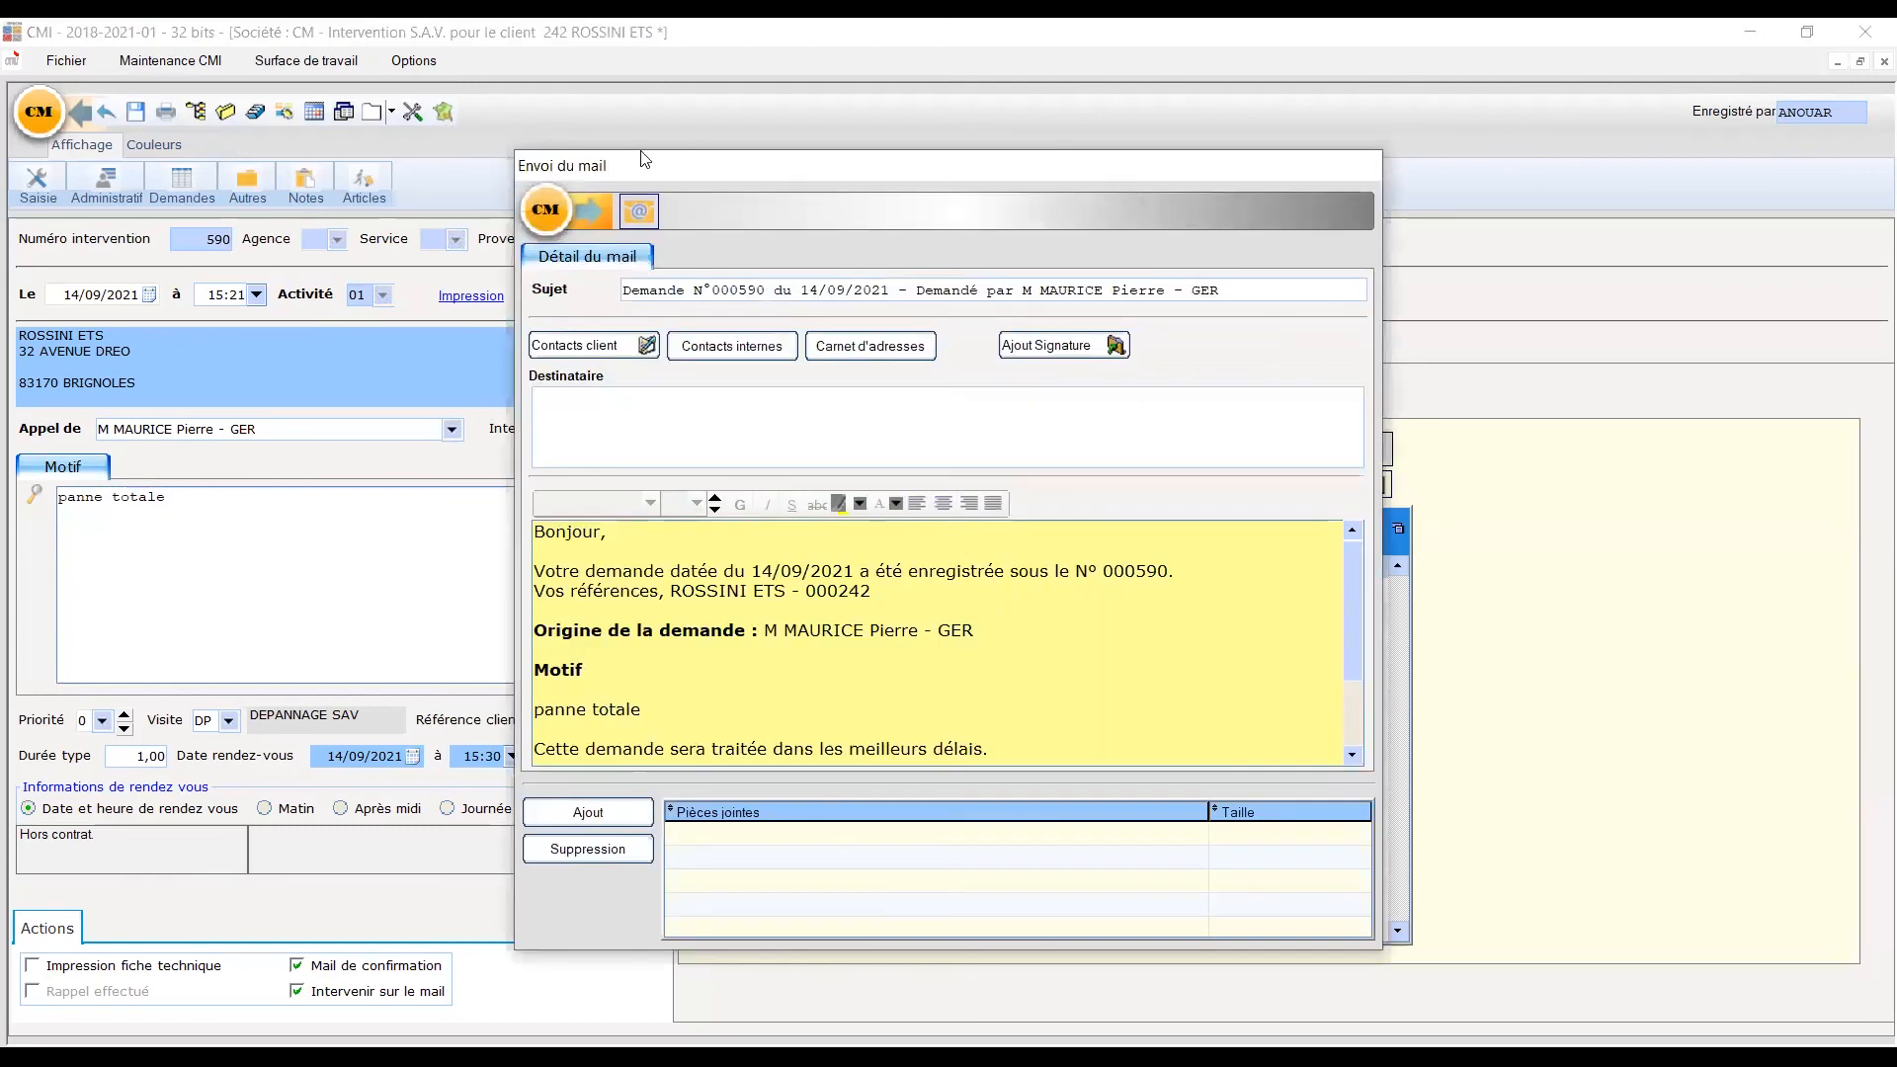
left_click(594, 216)
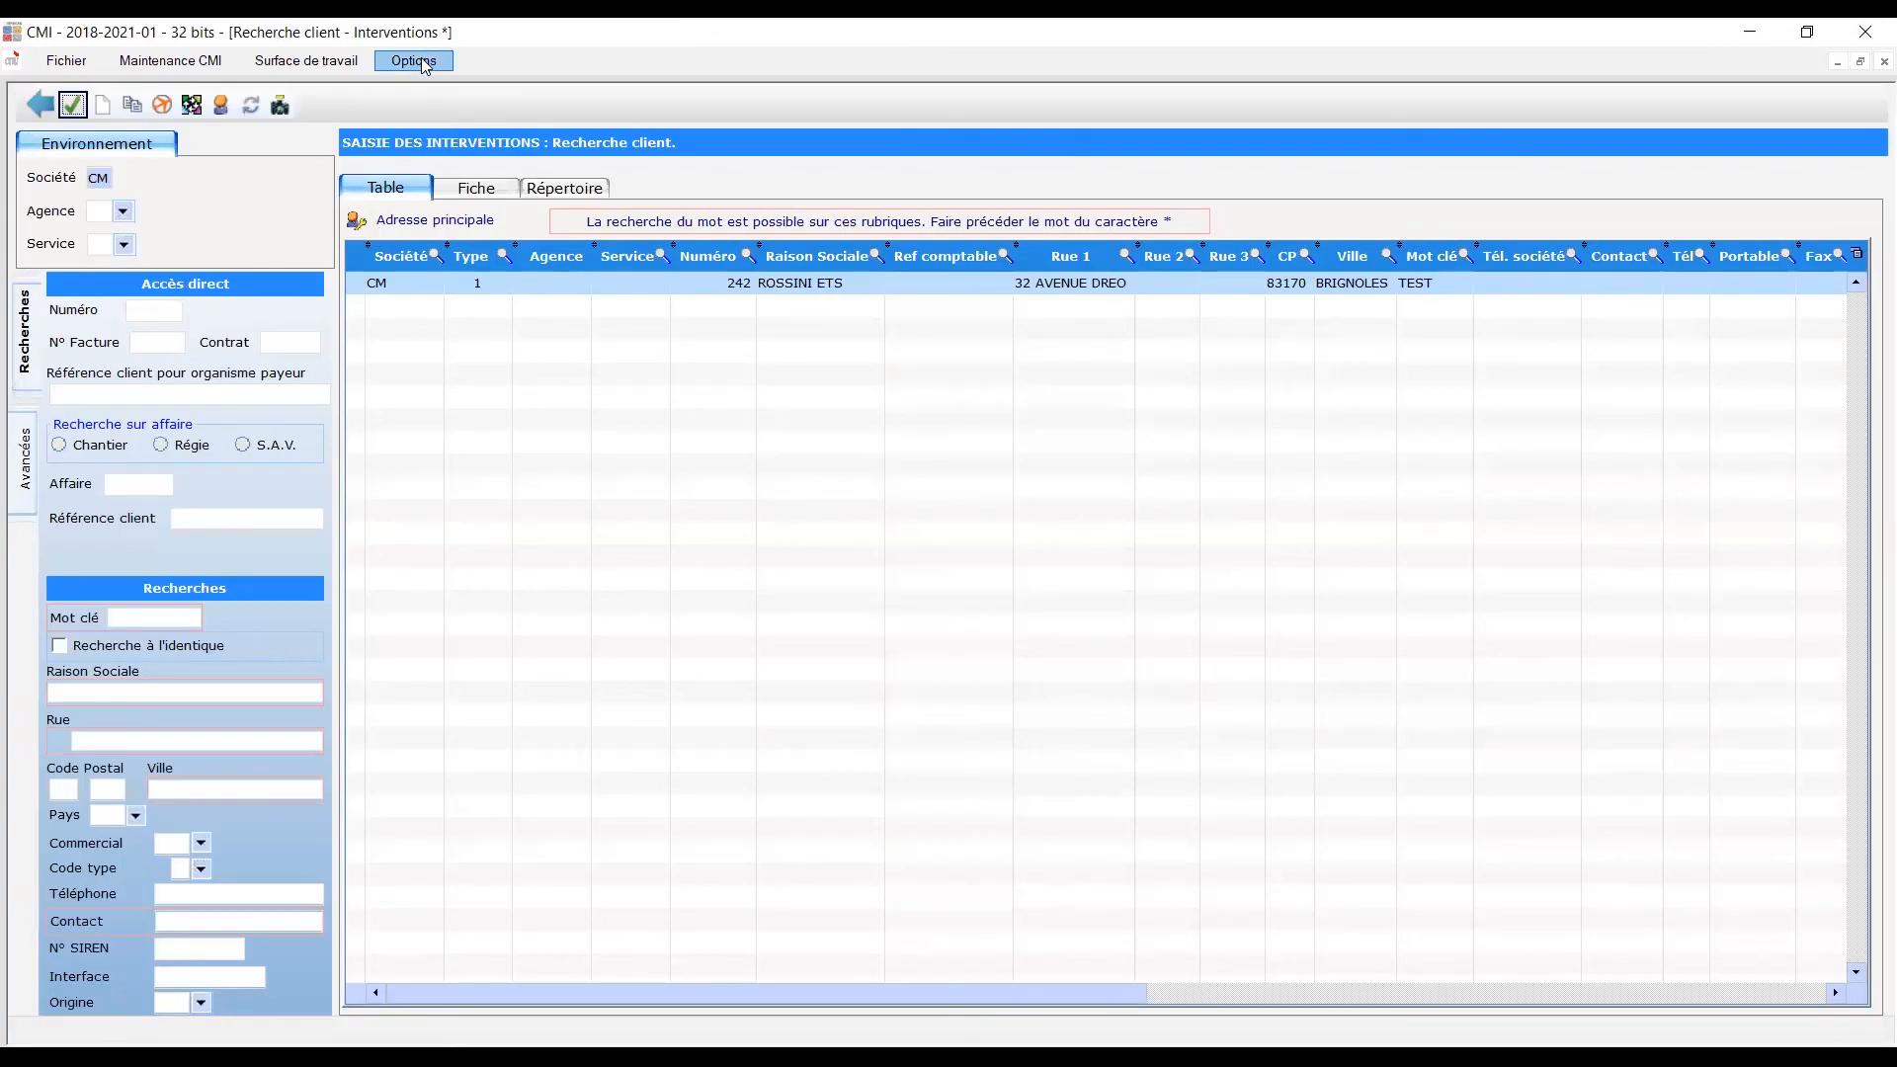
- Open the S.A.V. management of maintenance visits (Visite d'entretien) to list the visits being prepared
left_click(414, 61)
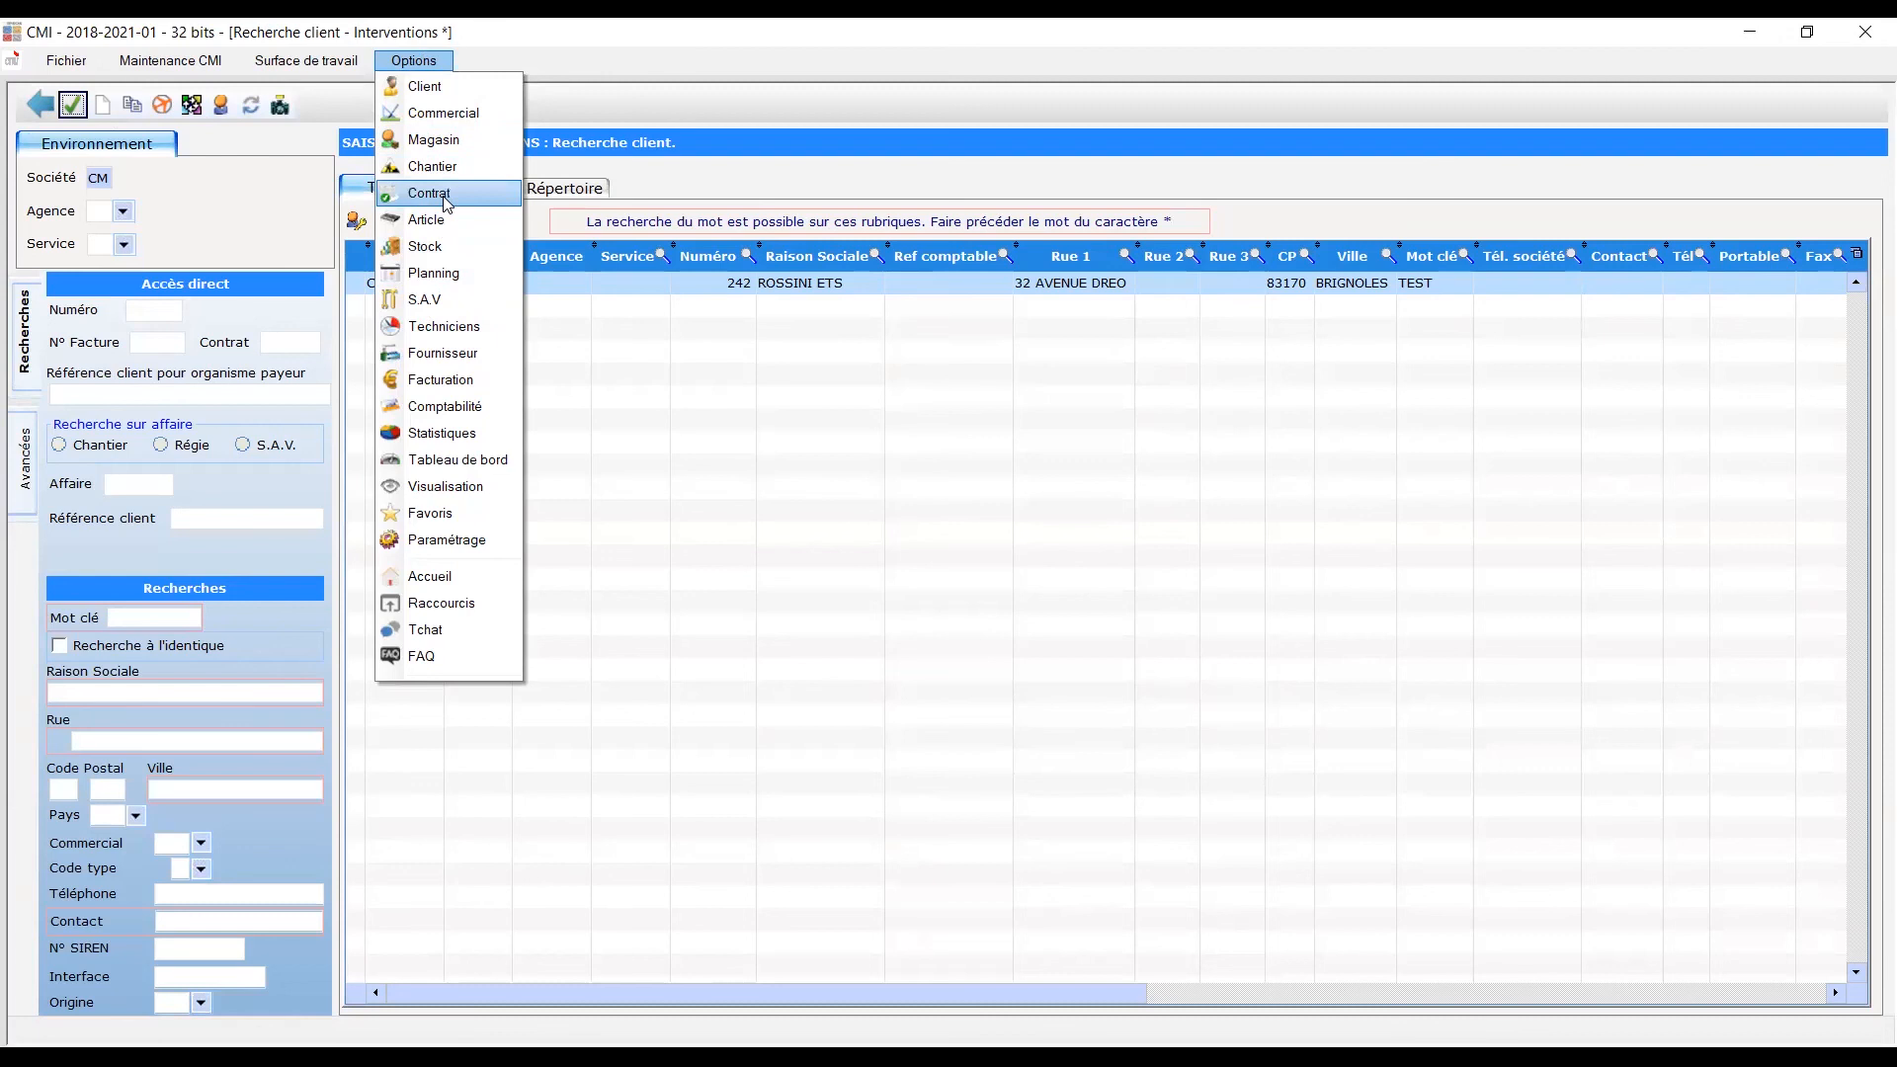
left_click(442, 298)
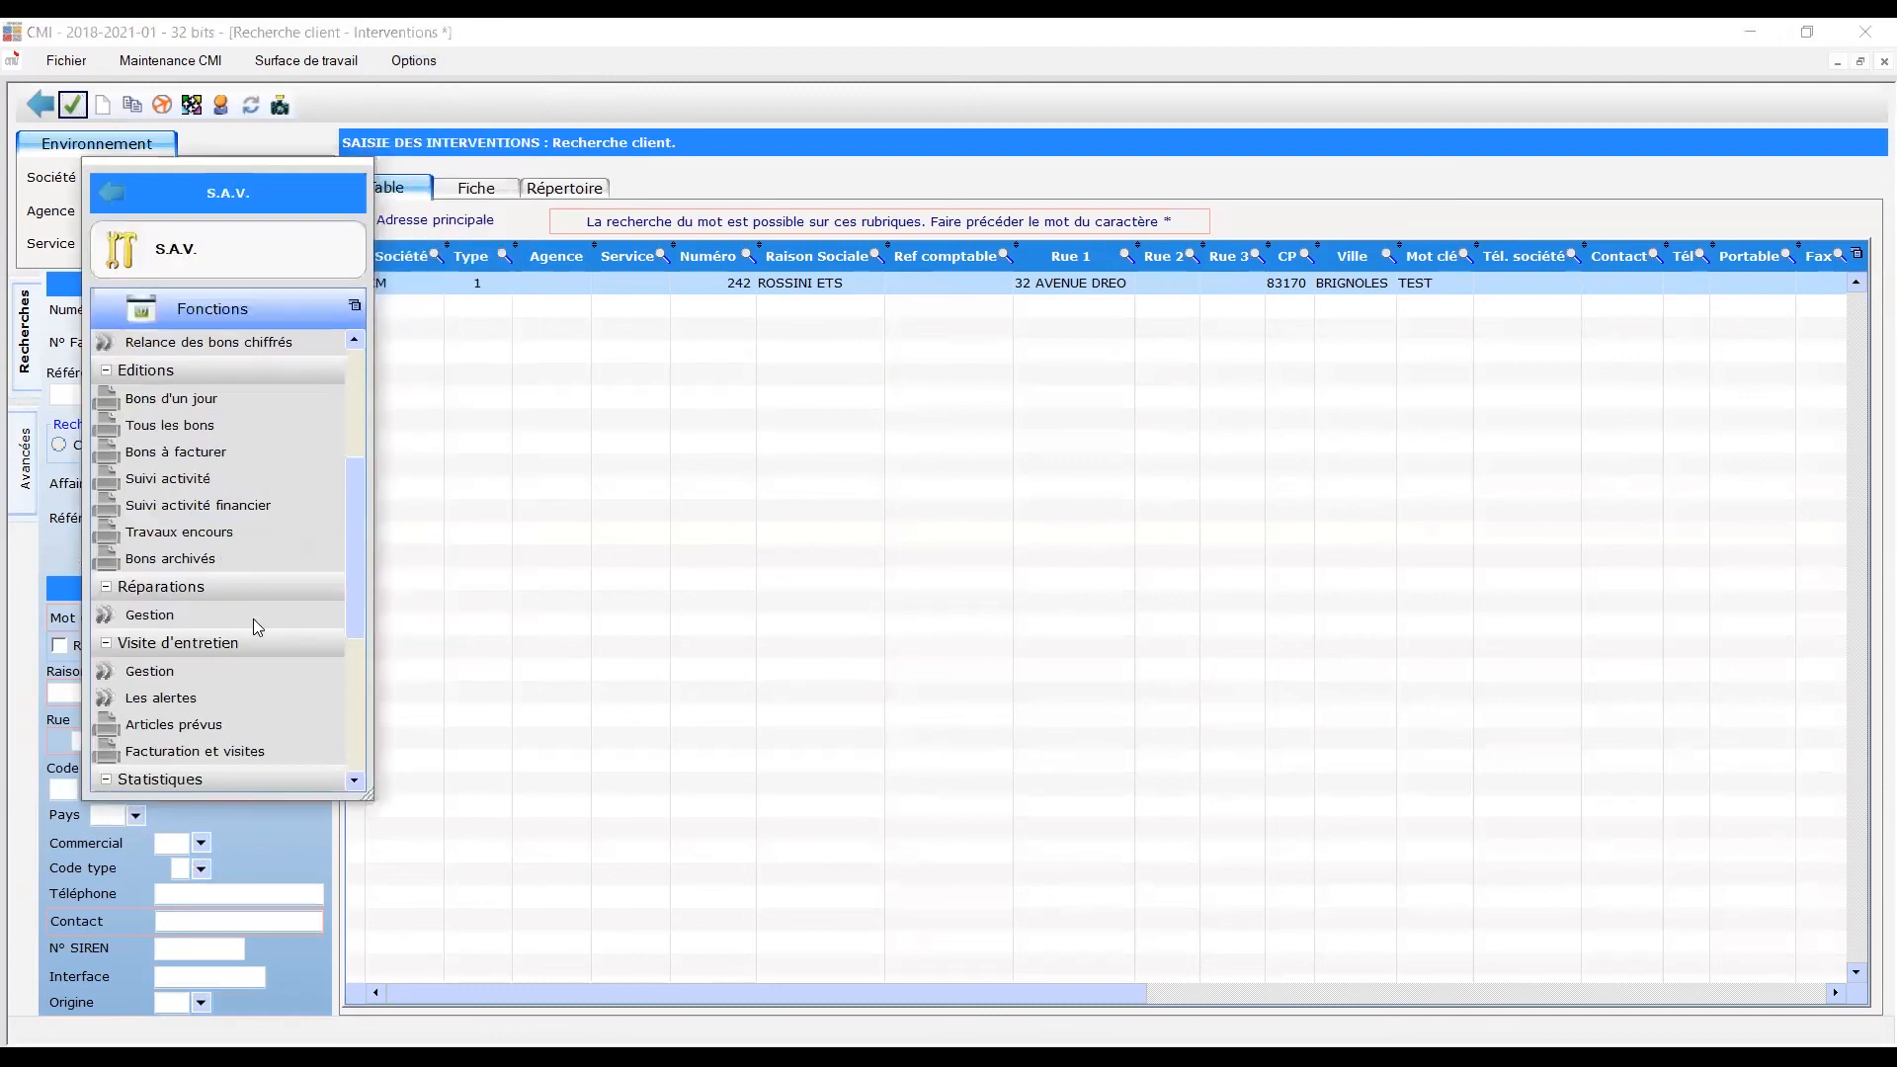
left_click(210, 671)
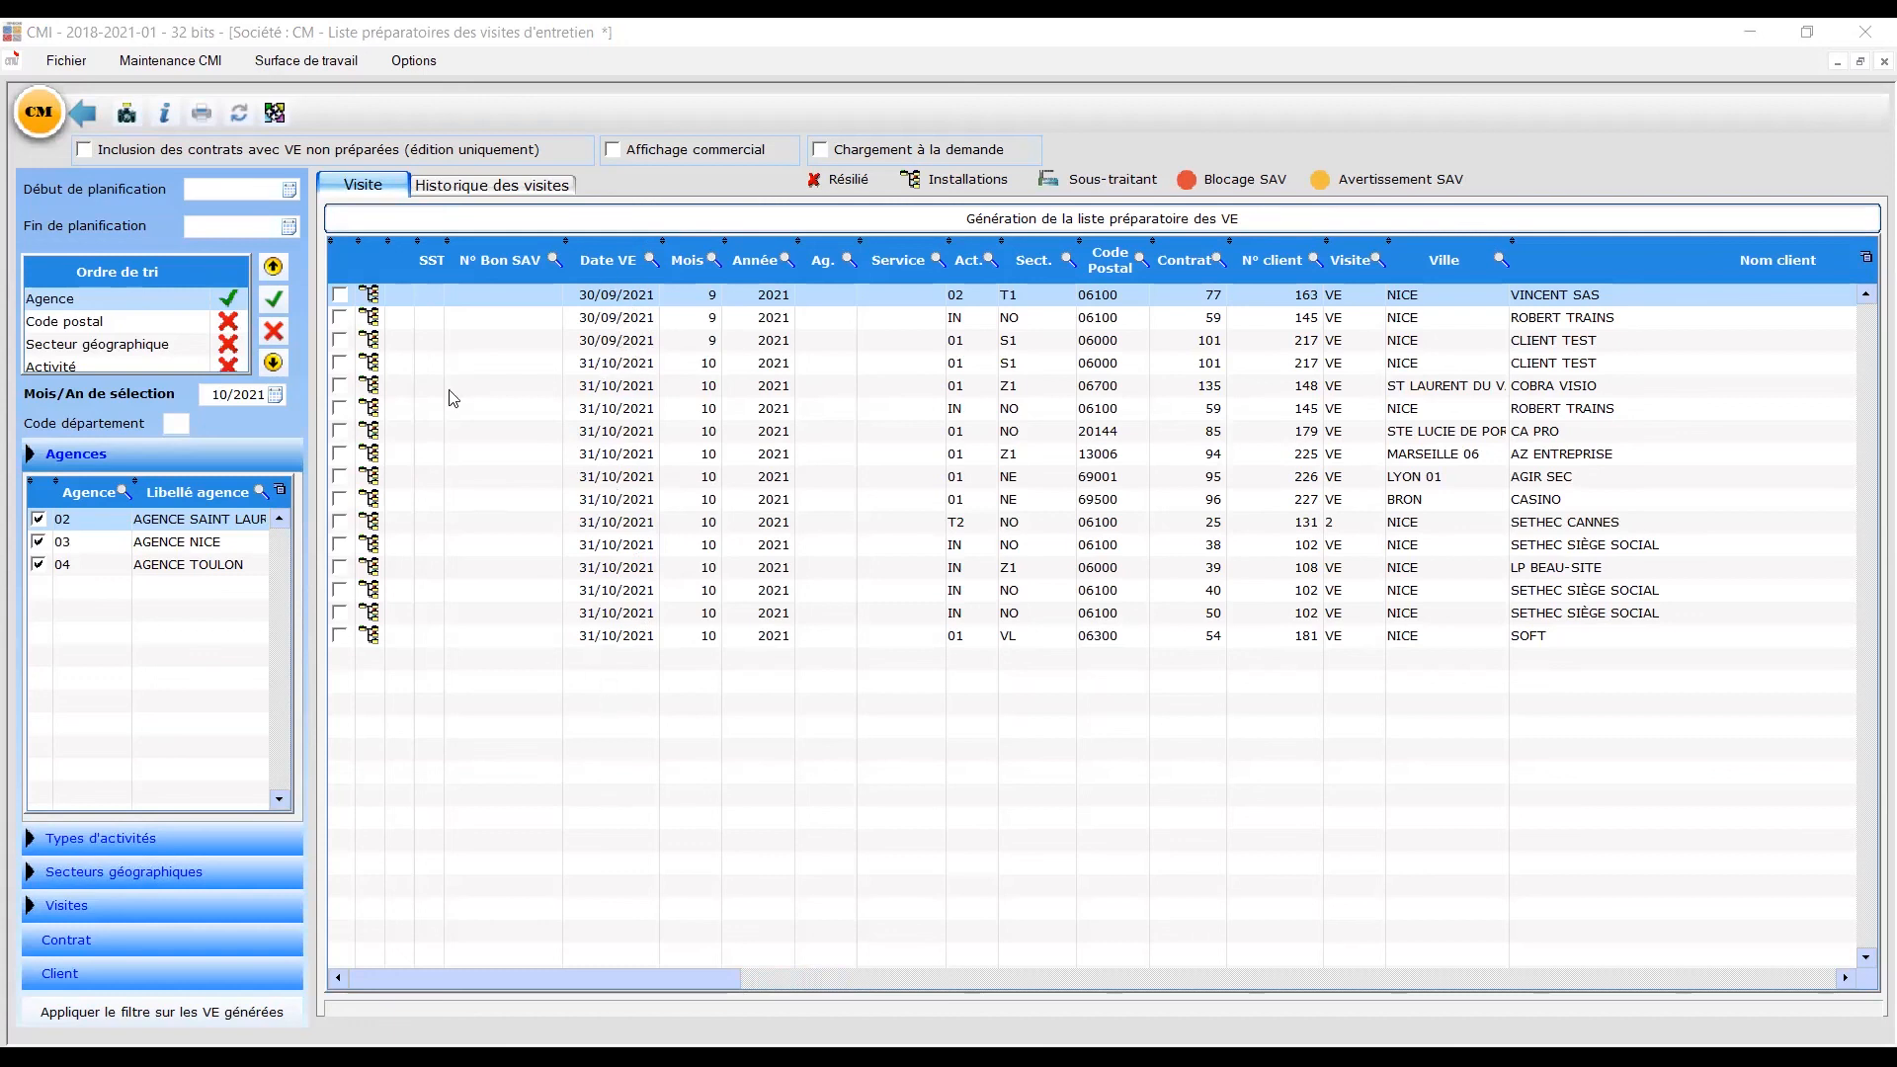
- Select all the listed maintenance visits, geolocate them, and examine their locations around Nice and along the coast
right_click(404, 295)
left_click(496, 531)
right_click(407, 294)
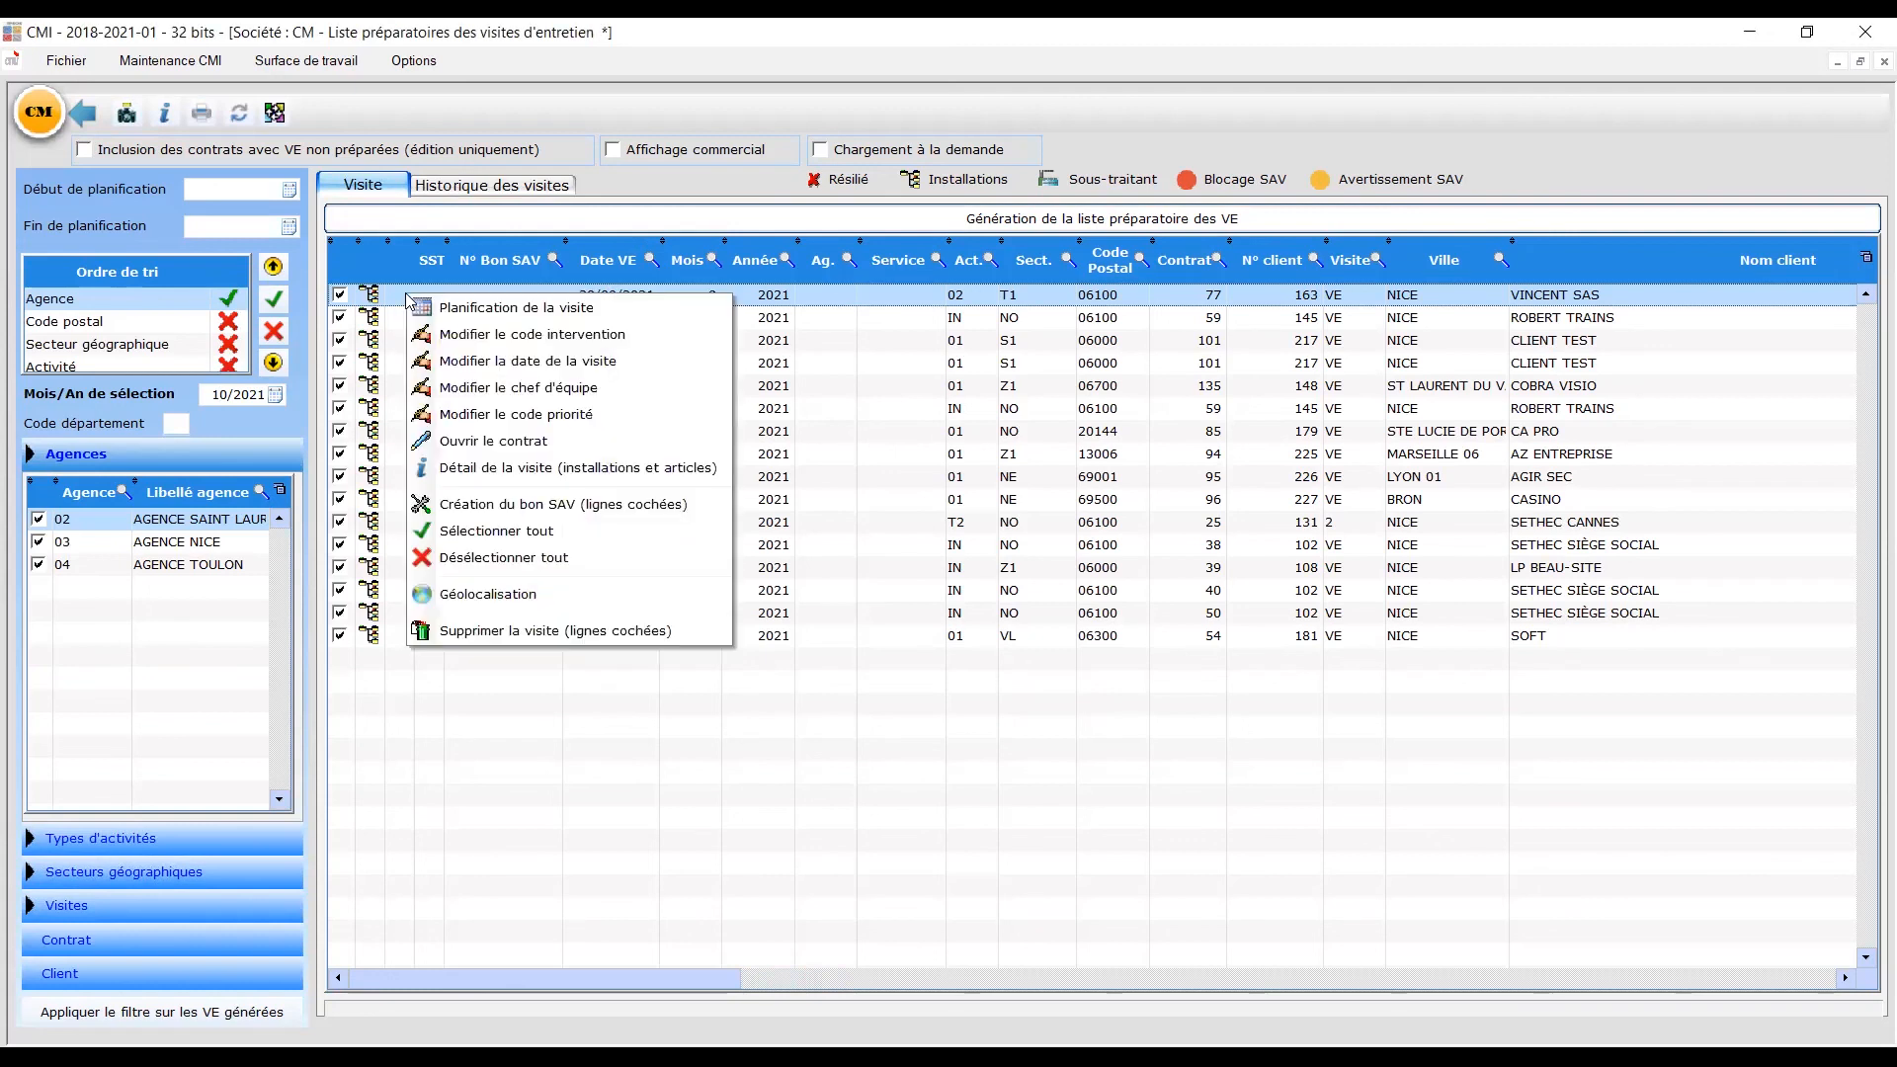
left_click(488, 598)
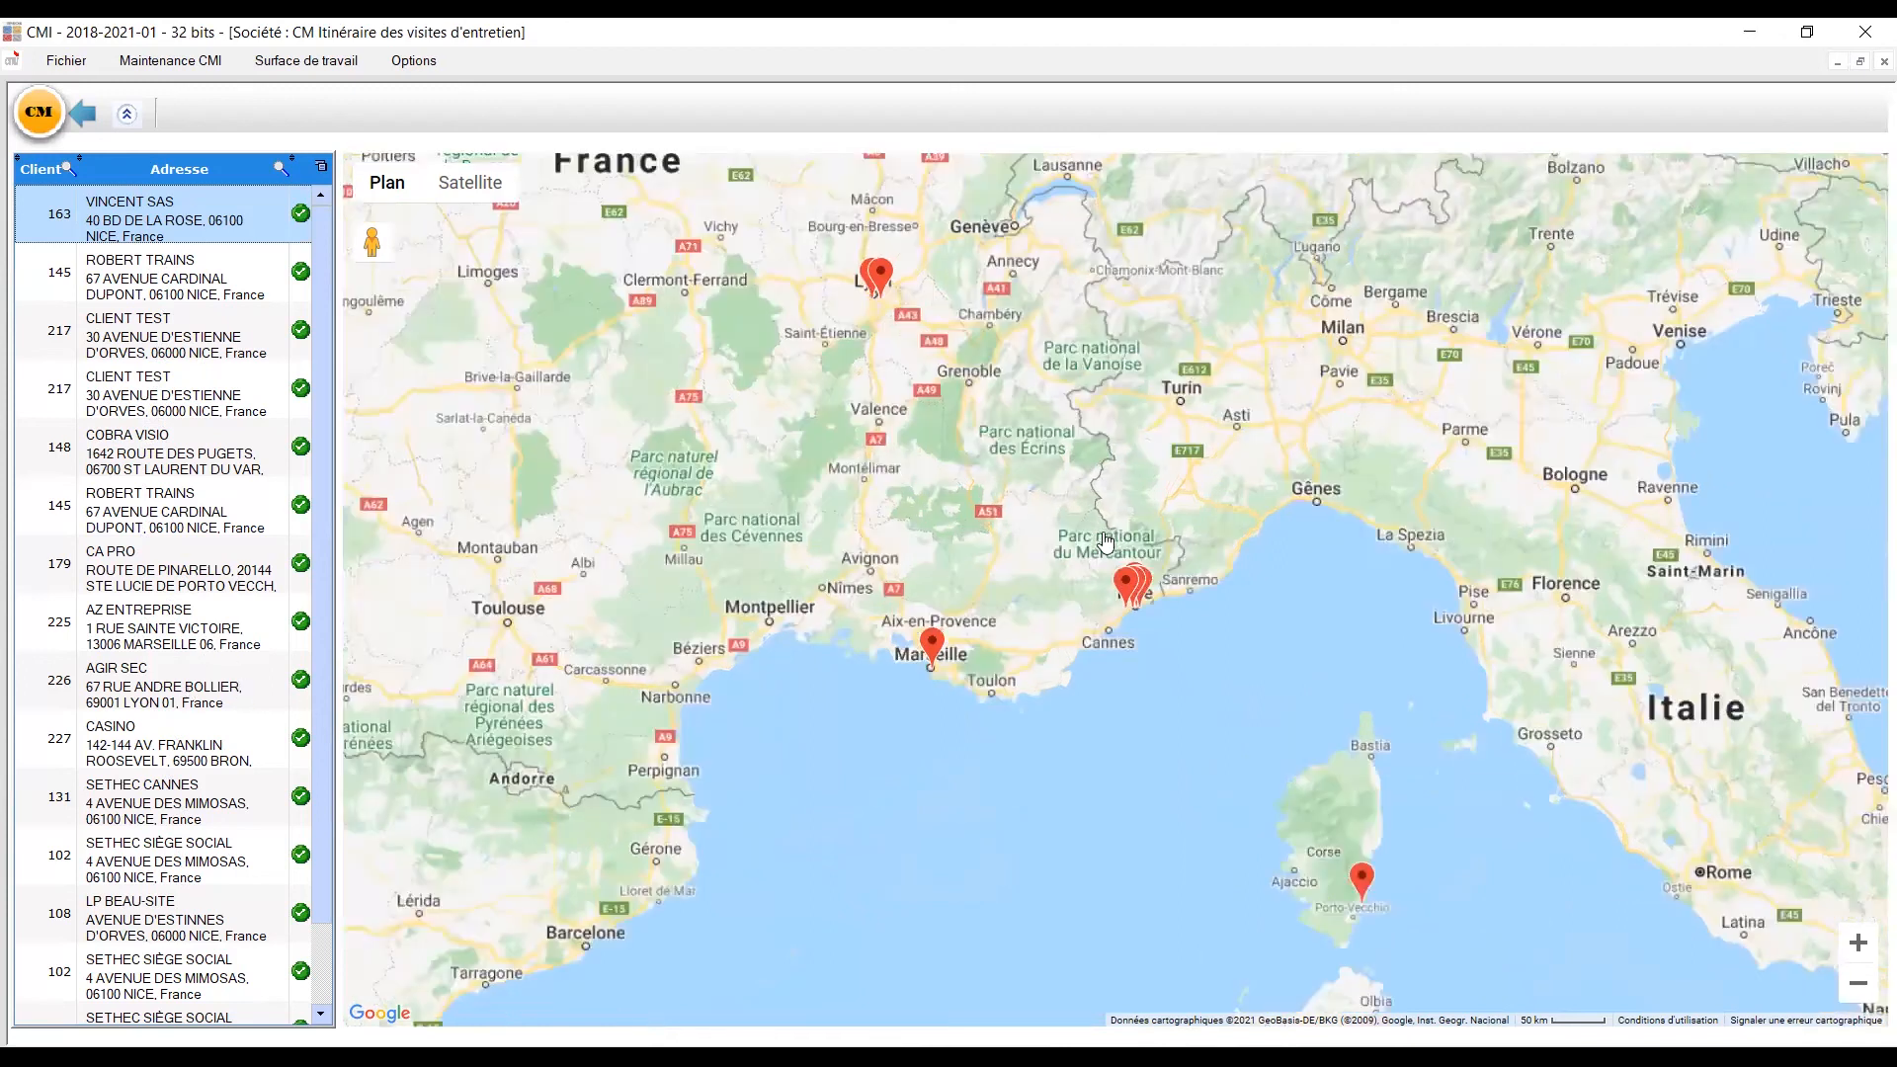
scroll(1122, 589, "up", 1)
scroll(1079, 556, "up", 3)
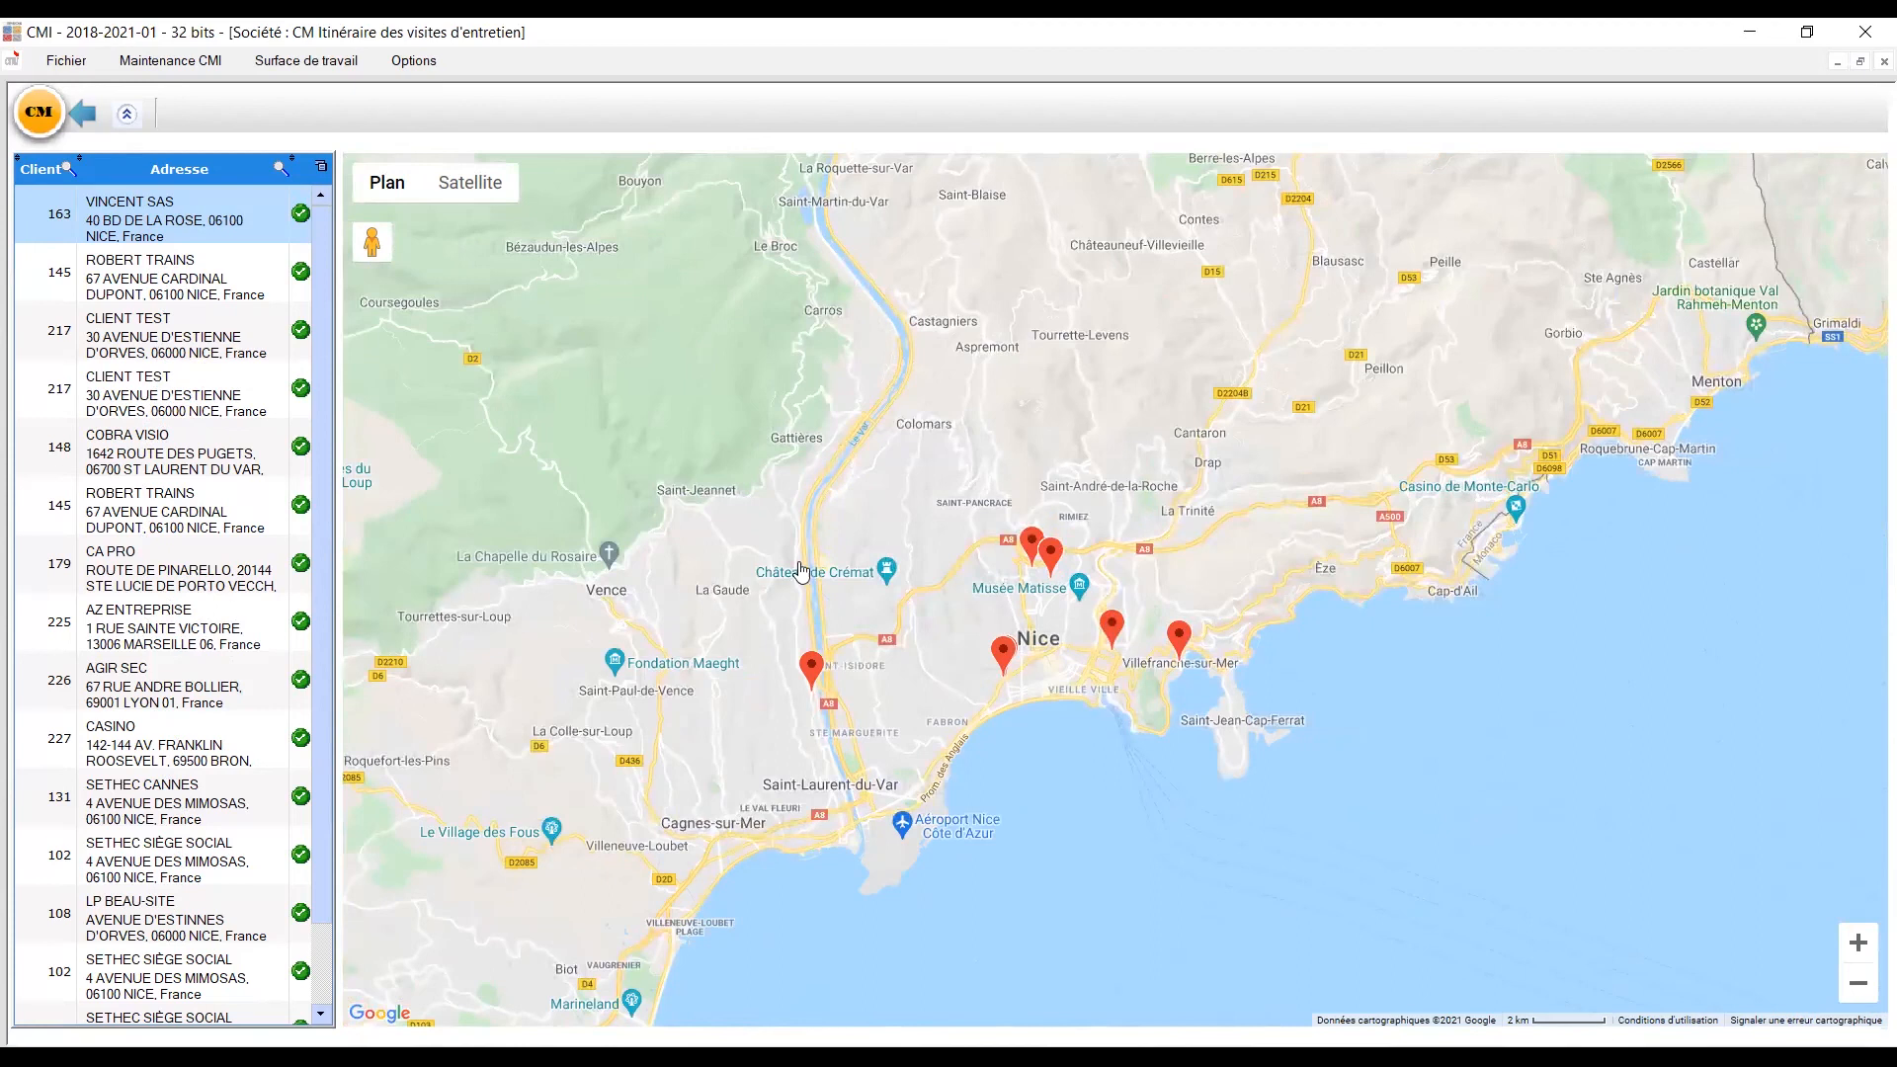
scroll(782, 543, "down", 1)
scroll(783, 539, "down", 2)
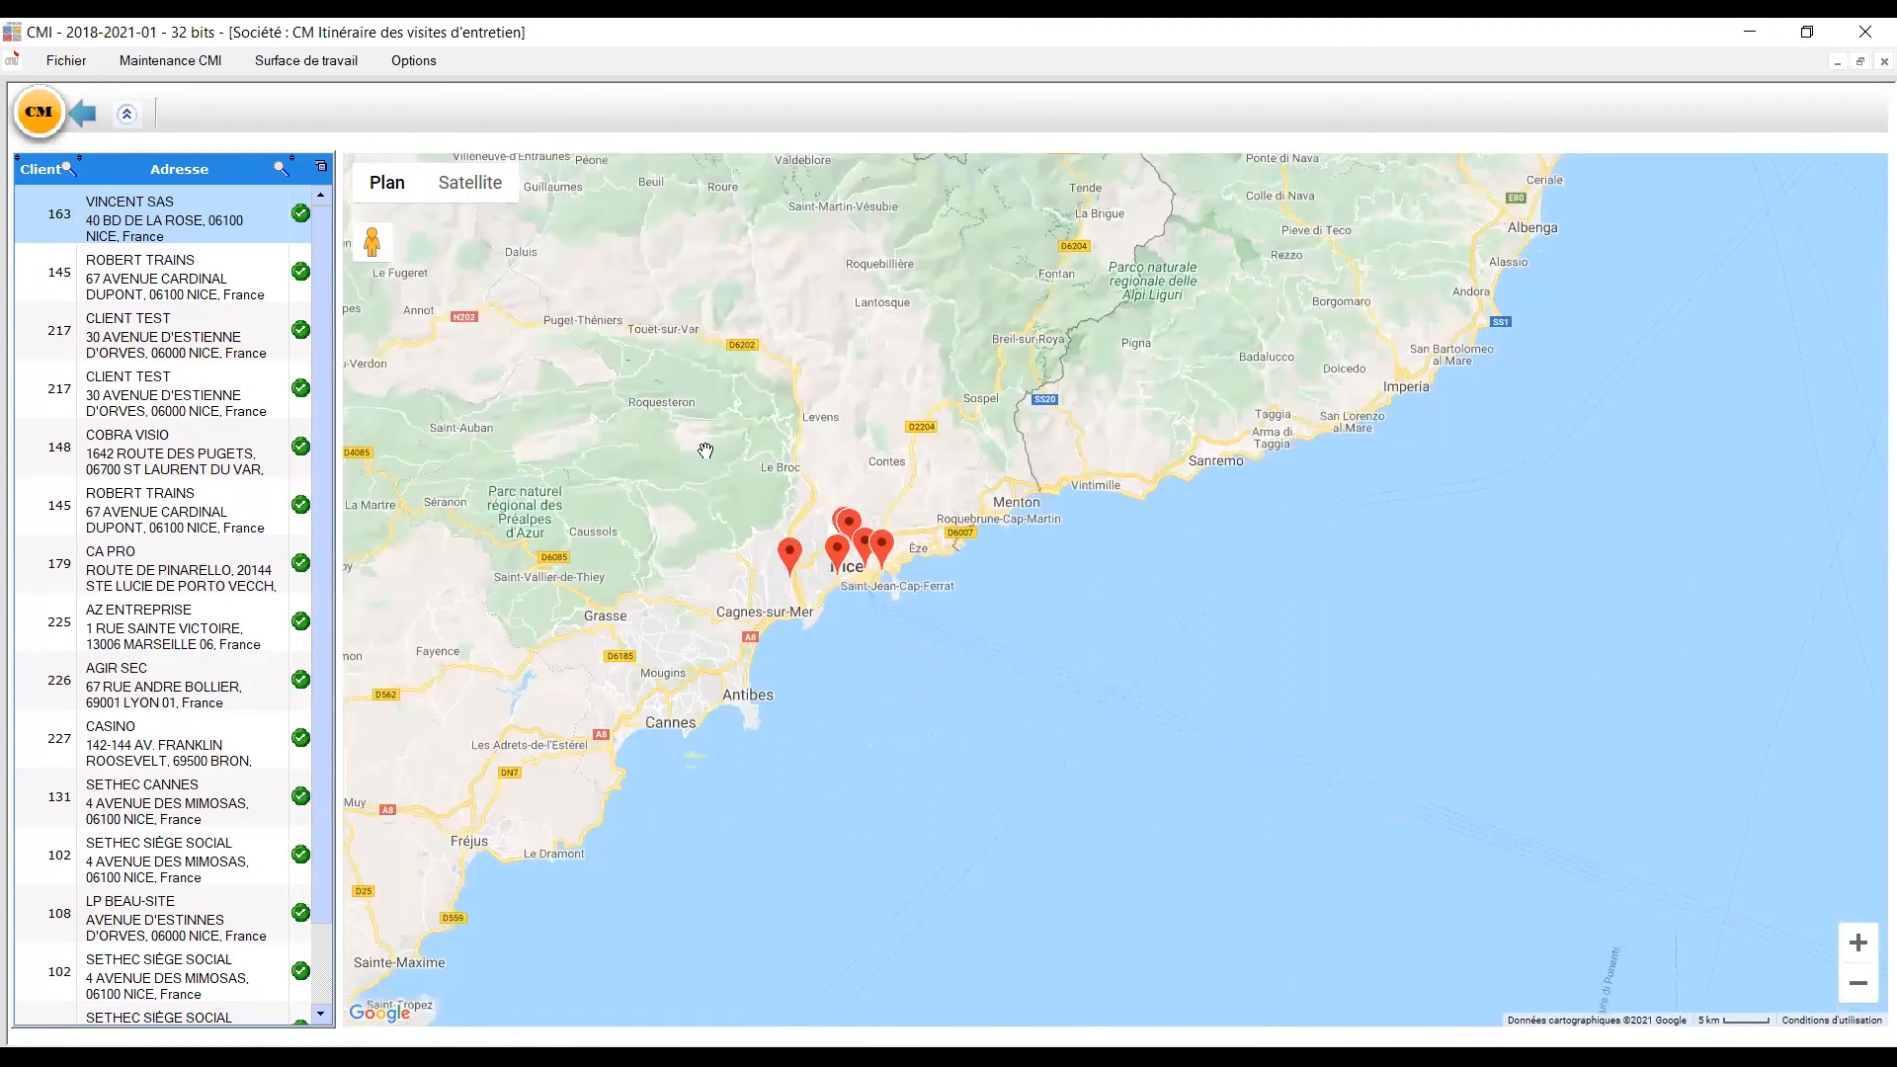
scroll(890, 504, "down", 2)
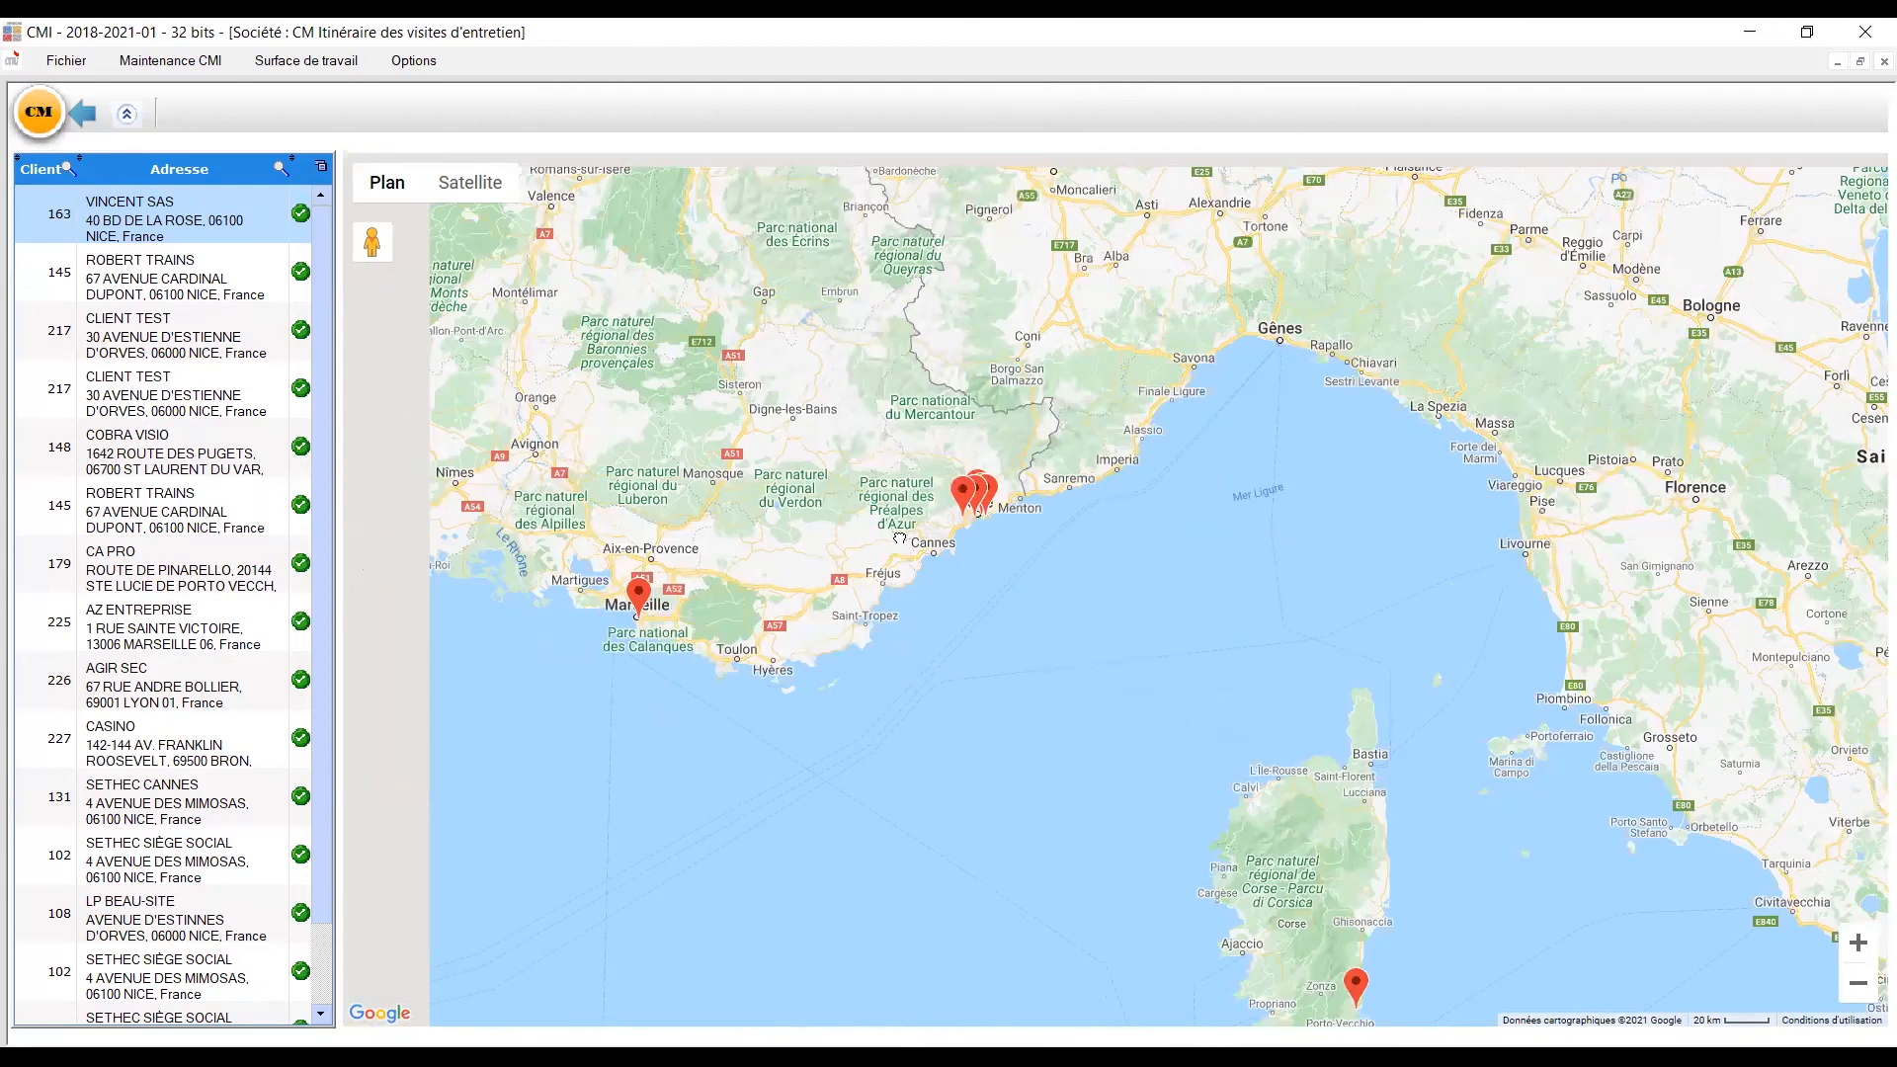